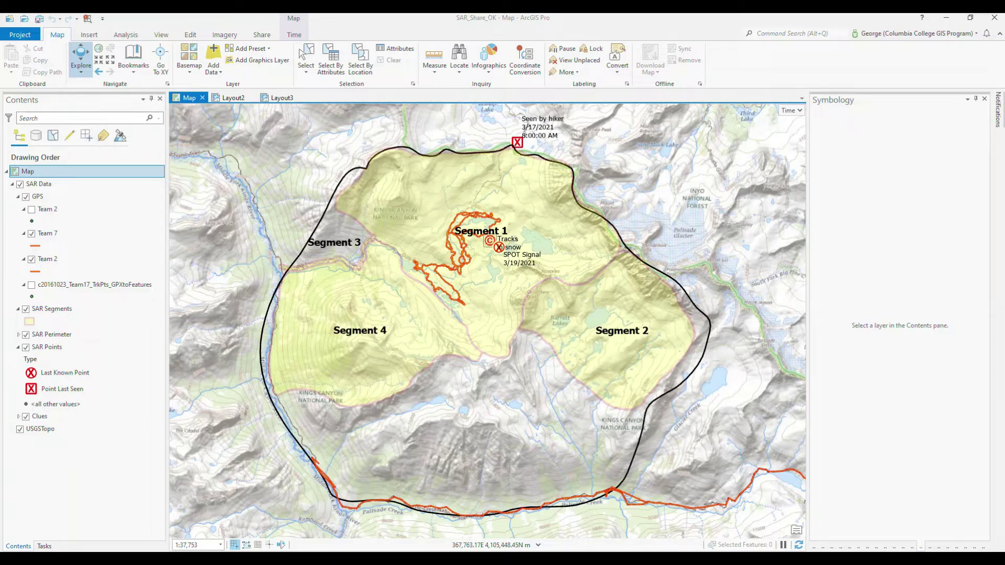
Set the transparency of the SAR Segments layer to 0%
left_click(55, 309)
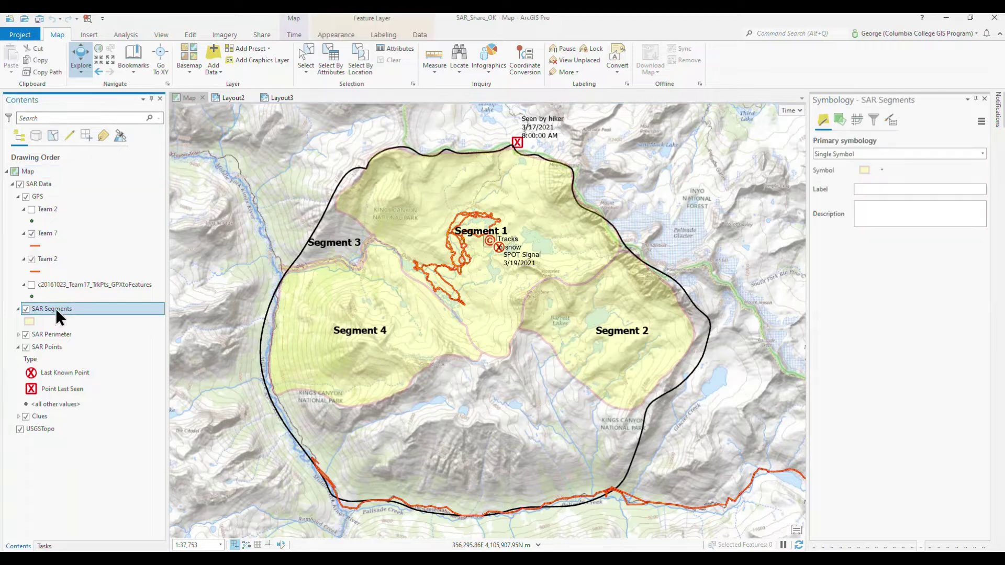
left_click(338, 33)
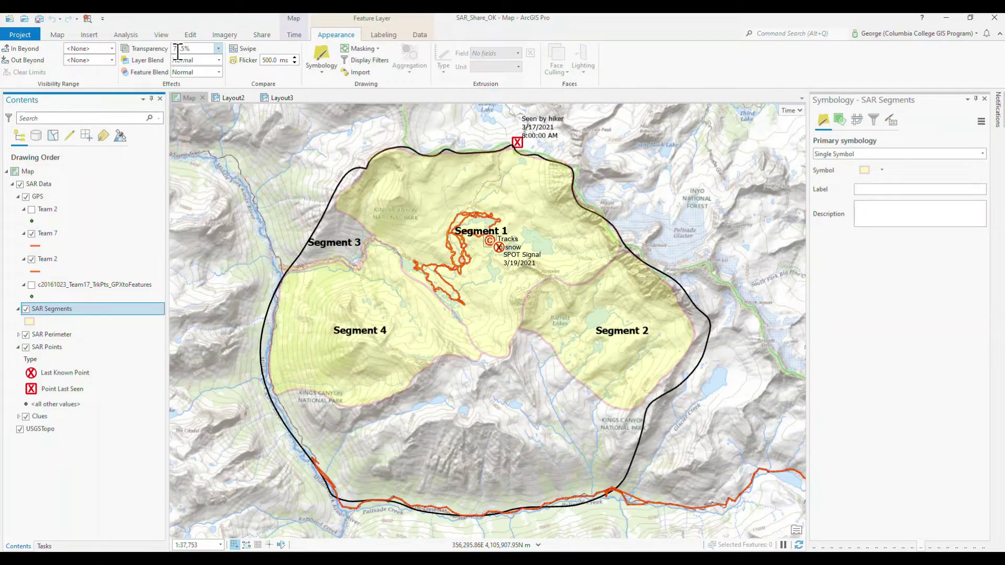
left_click(218, 49)
left_click_drag(211, 59, 166, 63)
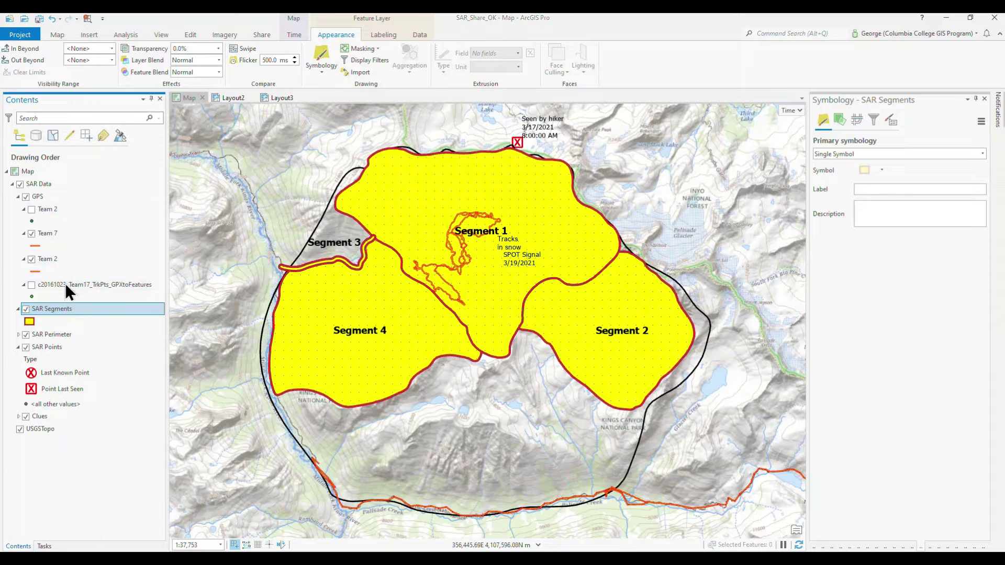
Open the symbol layer properties of the SAR Segments polygon symbol
left_click(30, 322)
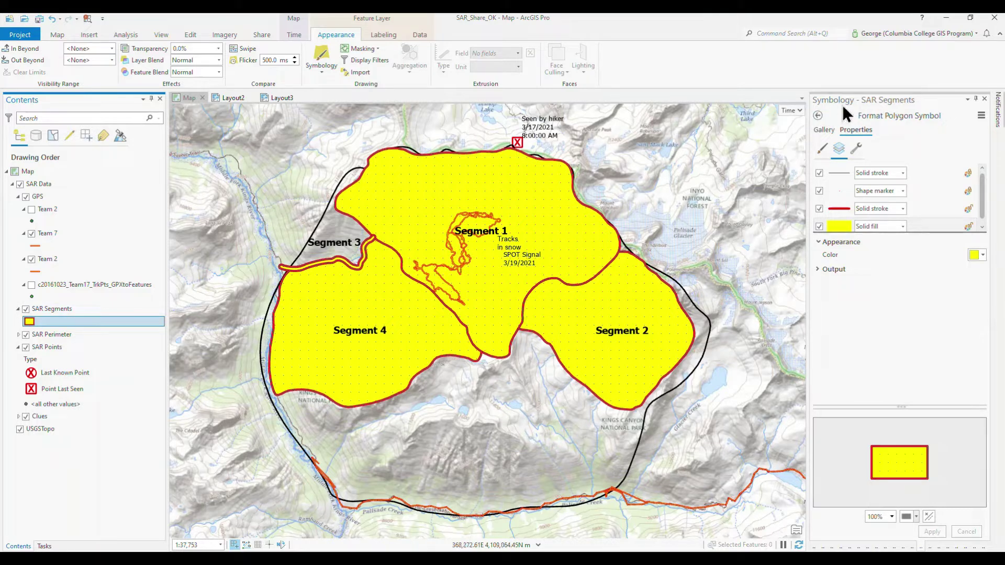
left_click(818, 116)
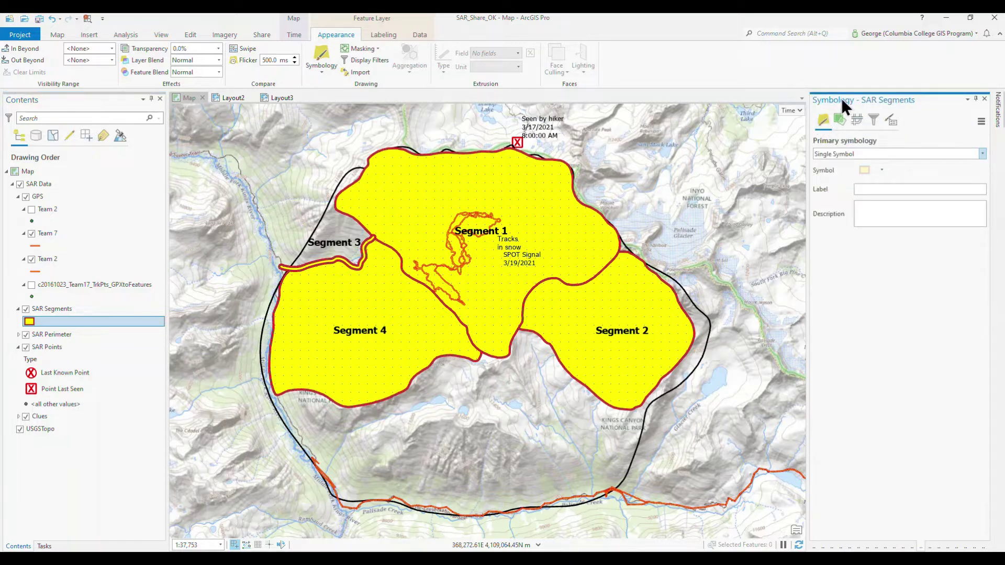
left_click(865, 168)
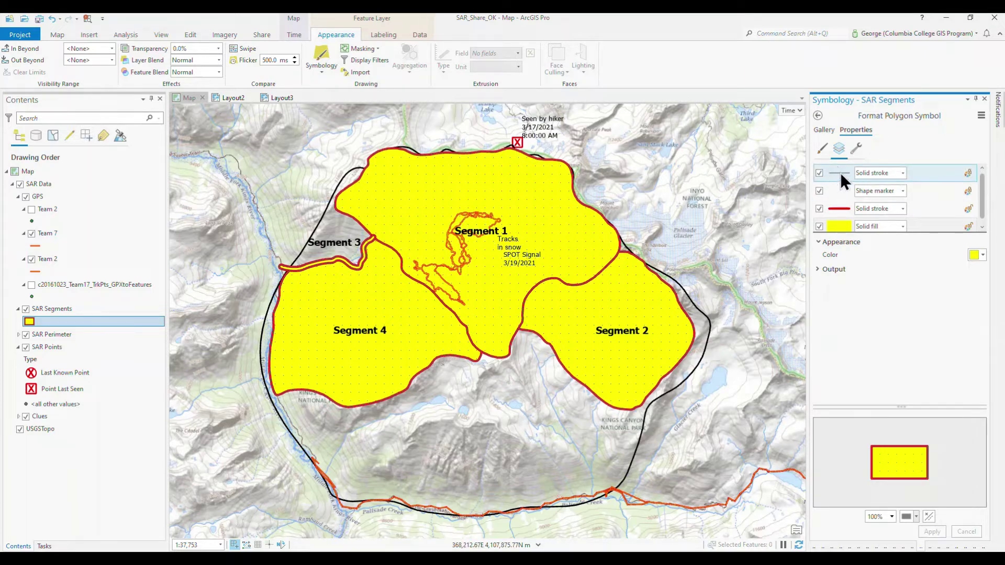
Switch the thin grey stroke, red stroke and yellow fill symbol layers off and back on to preview what each contributes
left_click(819, 173)
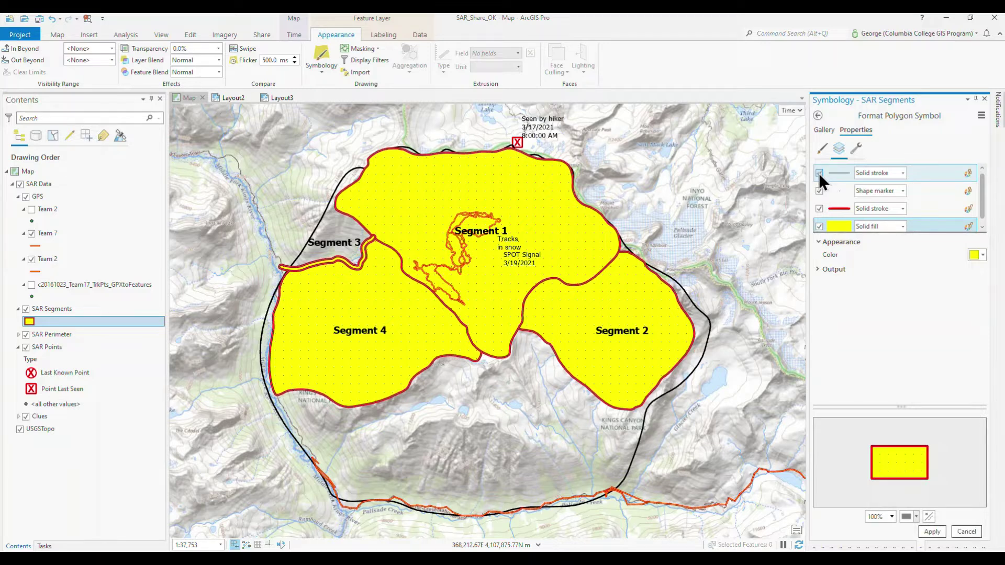
left_click(819, 173)
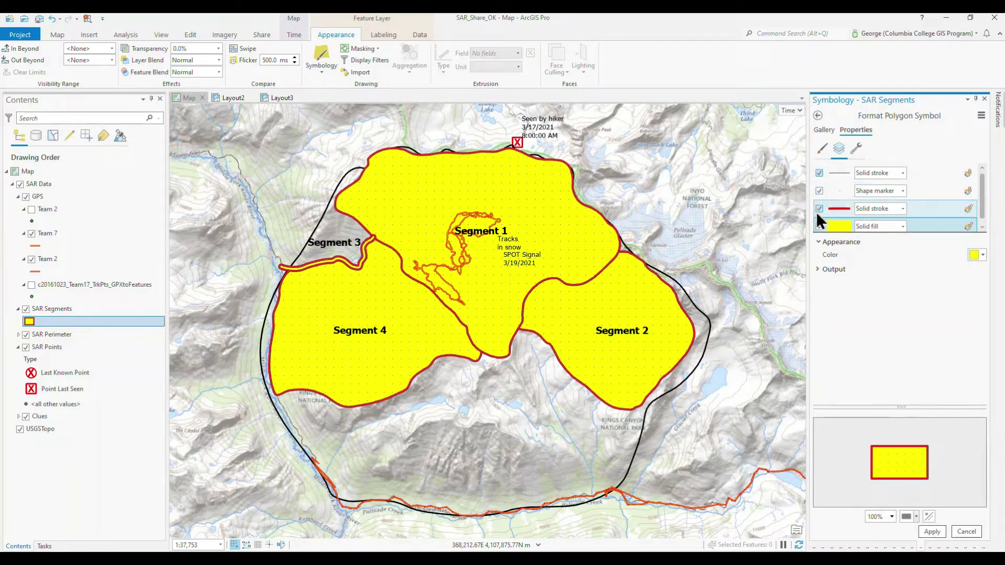
left_click(820, 208)
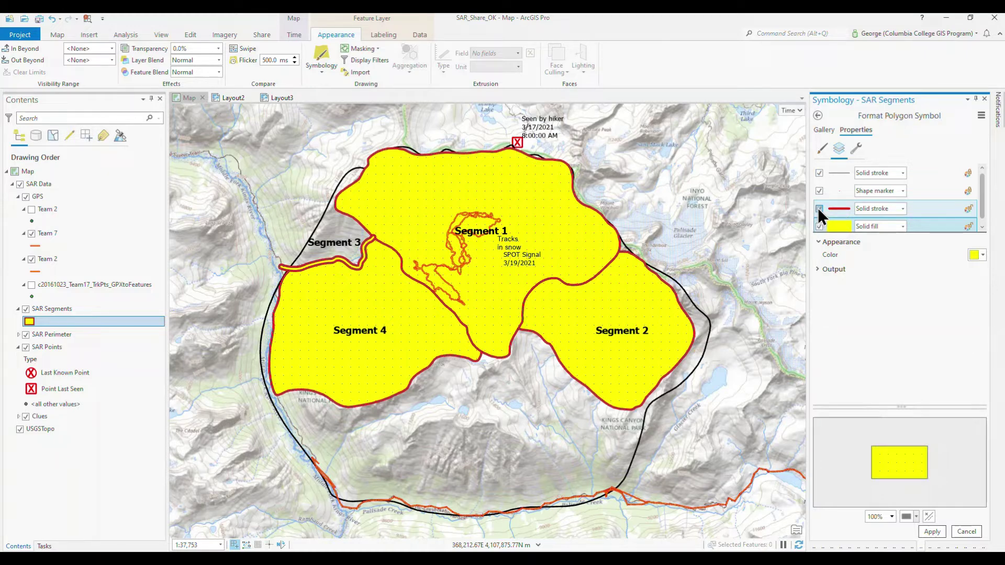
left_click(819, 208)
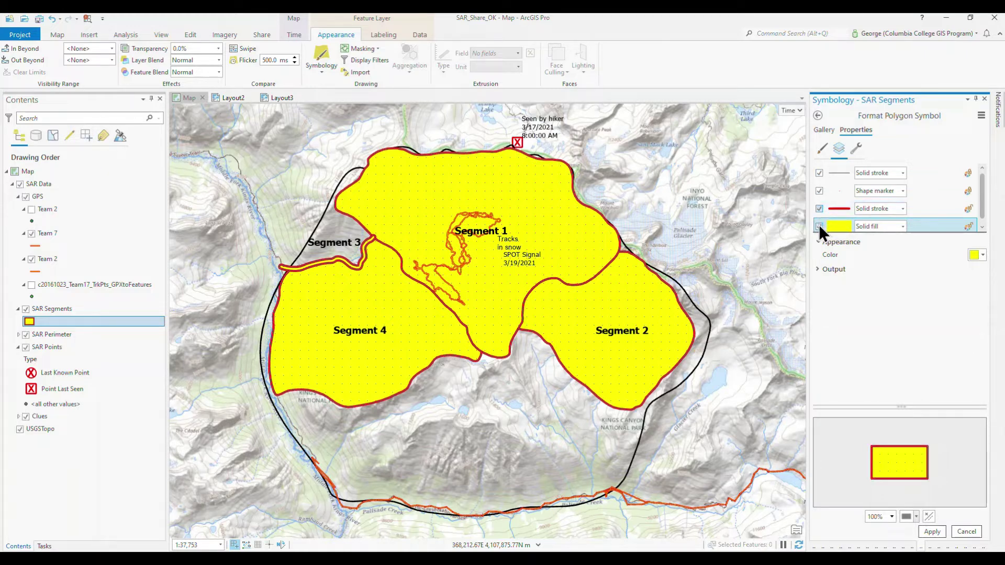
left_click(818, 226)
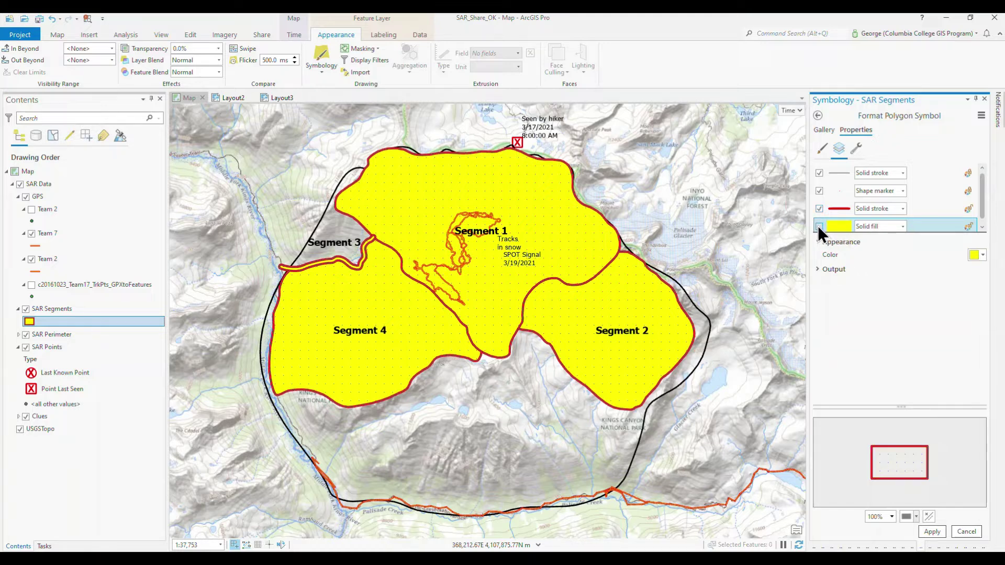
left_click(820, 226)
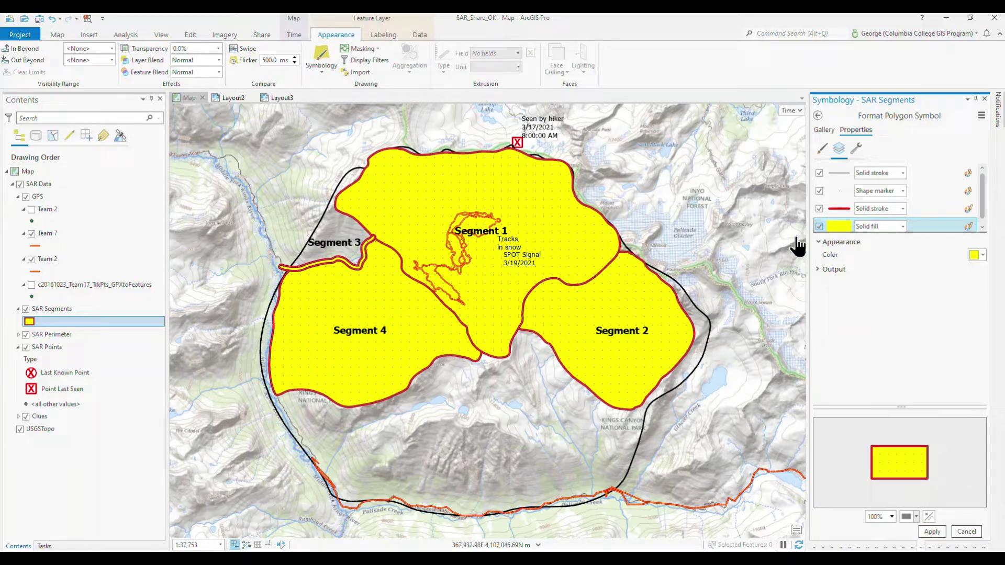
left_click(763, 230)
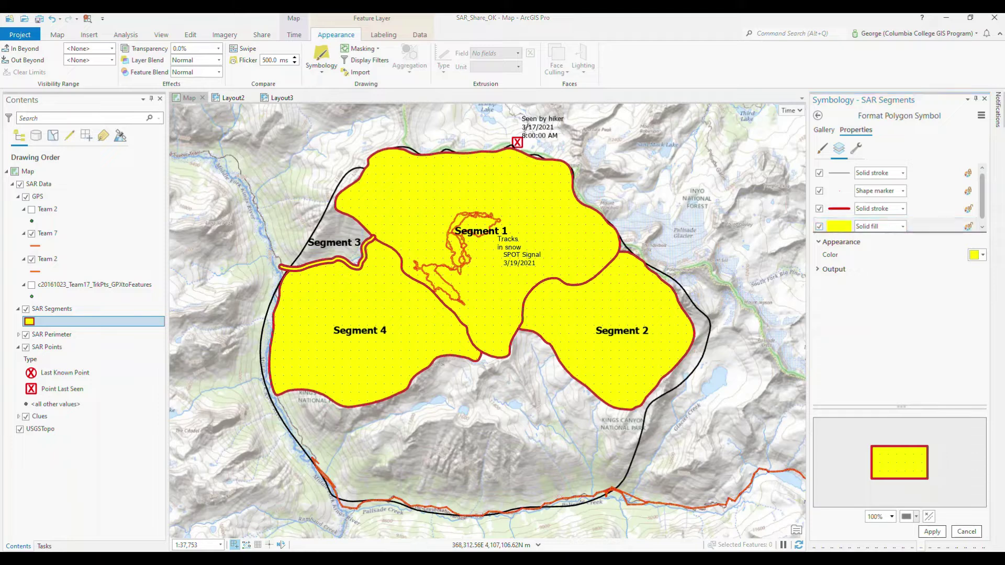
Set the yellow solid fill's transparency to 79% and apply the change to the SAR Segments symbol
left_click(838, 223)
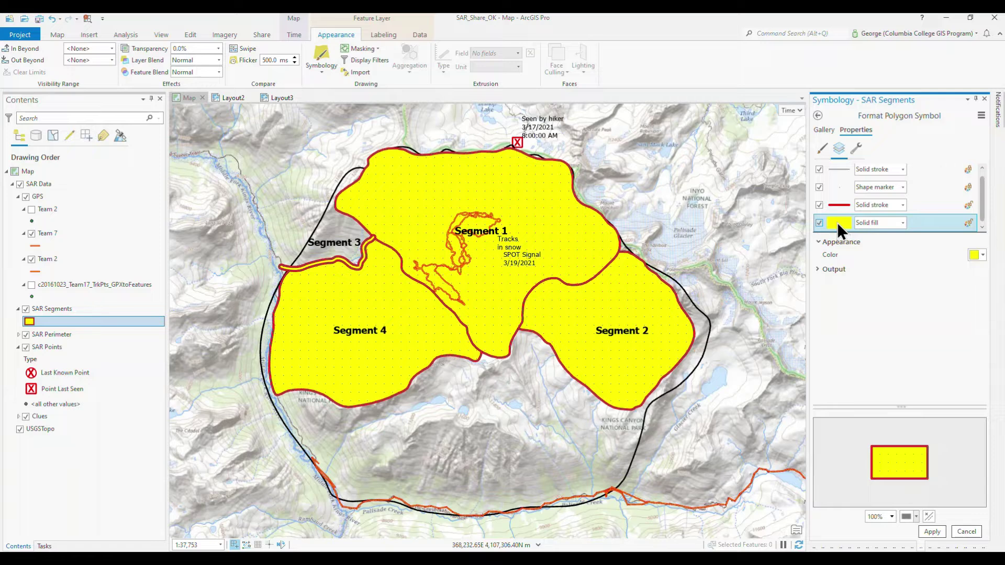
left_click(984, 255)
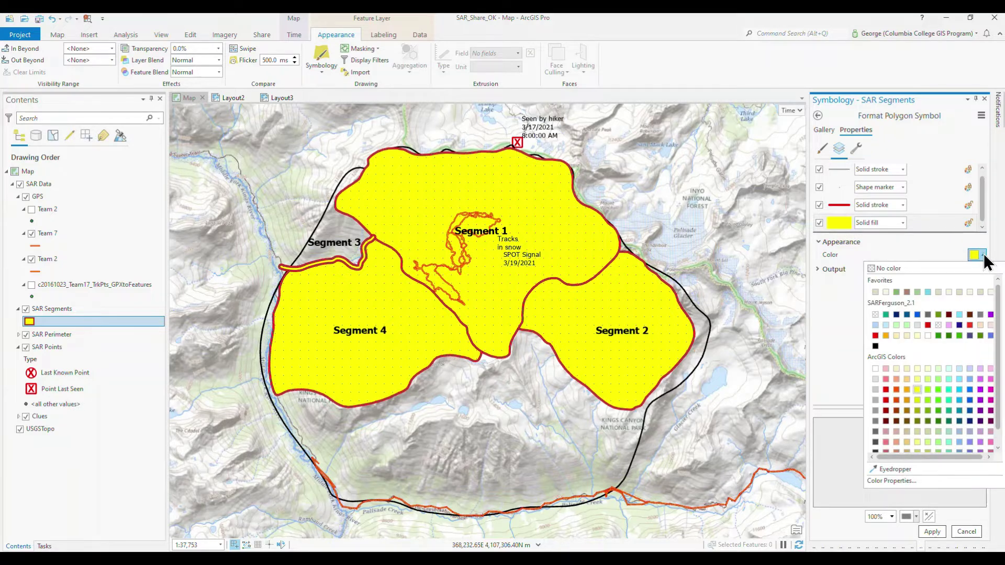
left_click(905, 482)
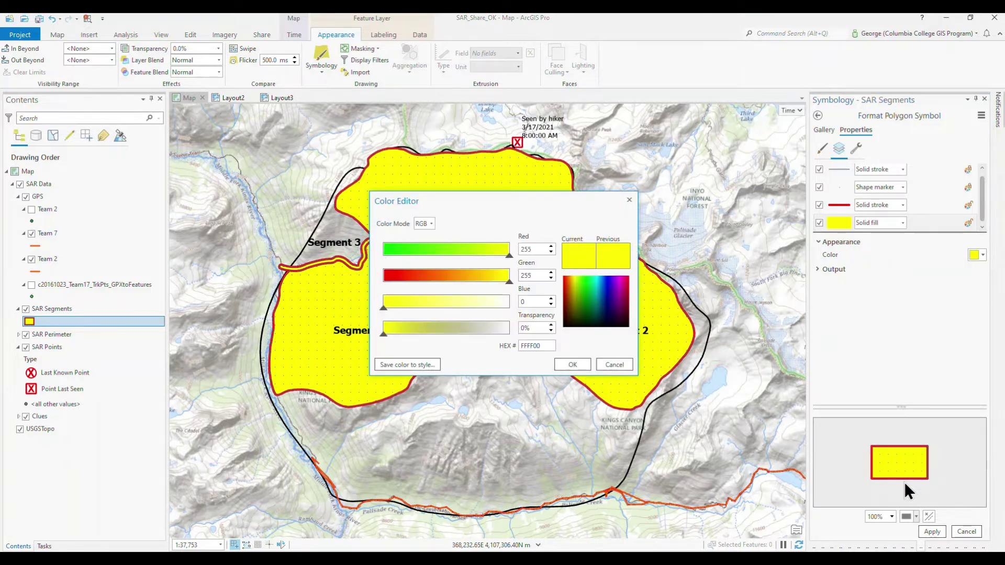
left_click_drag(385, 334, 407, 331)
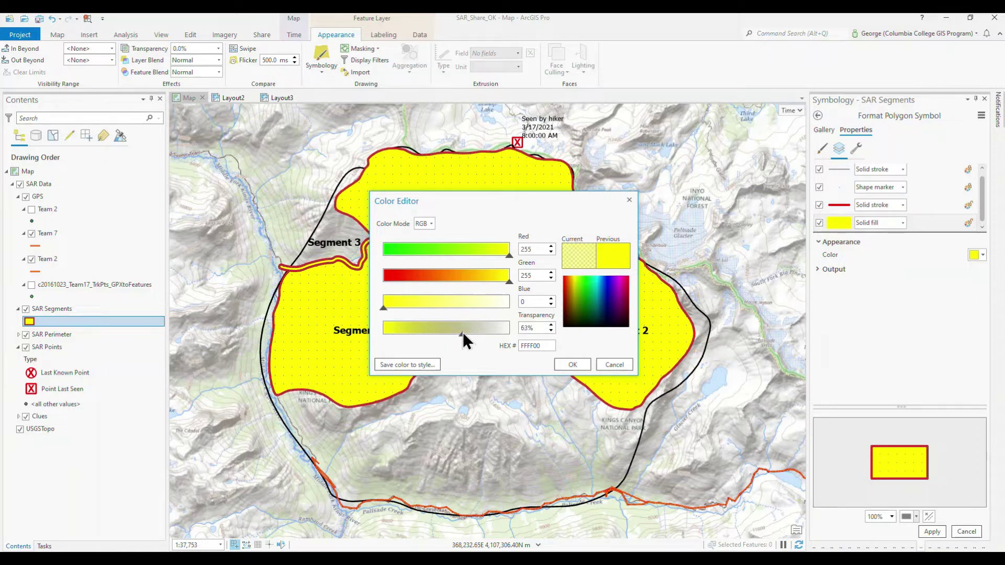
left_click_drag(468, 333, 473, 333)
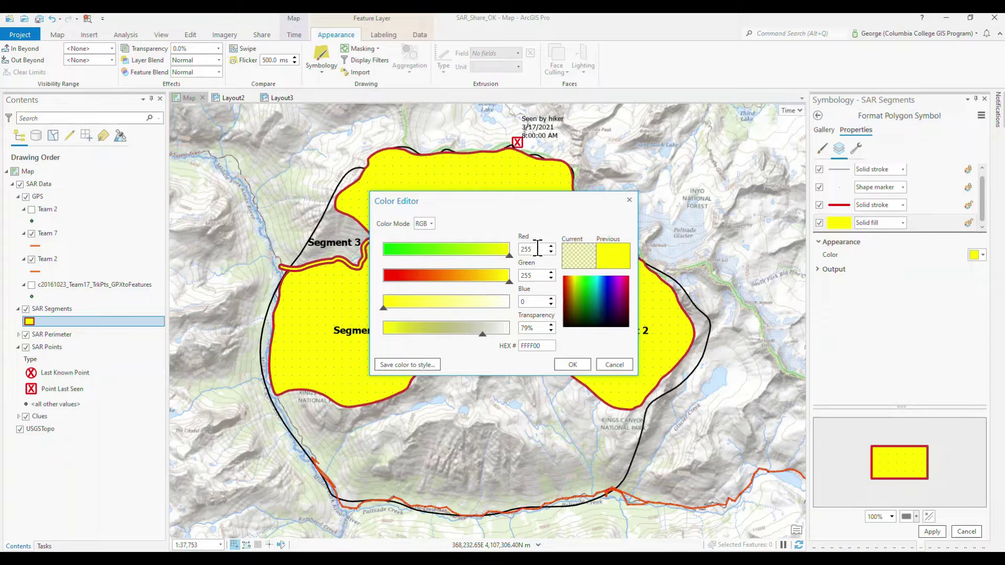
left_click(573, 363)
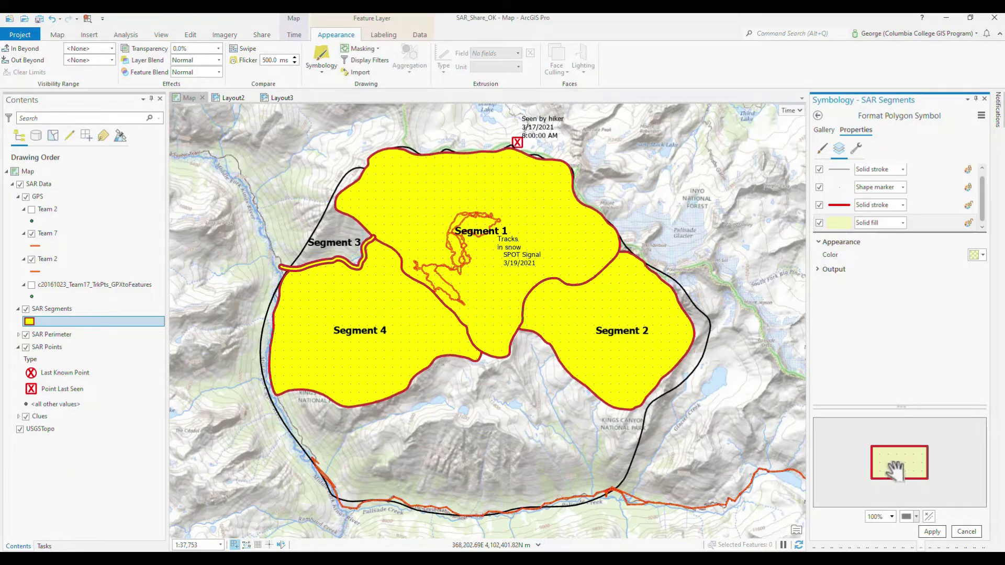
left_click(929, 532)
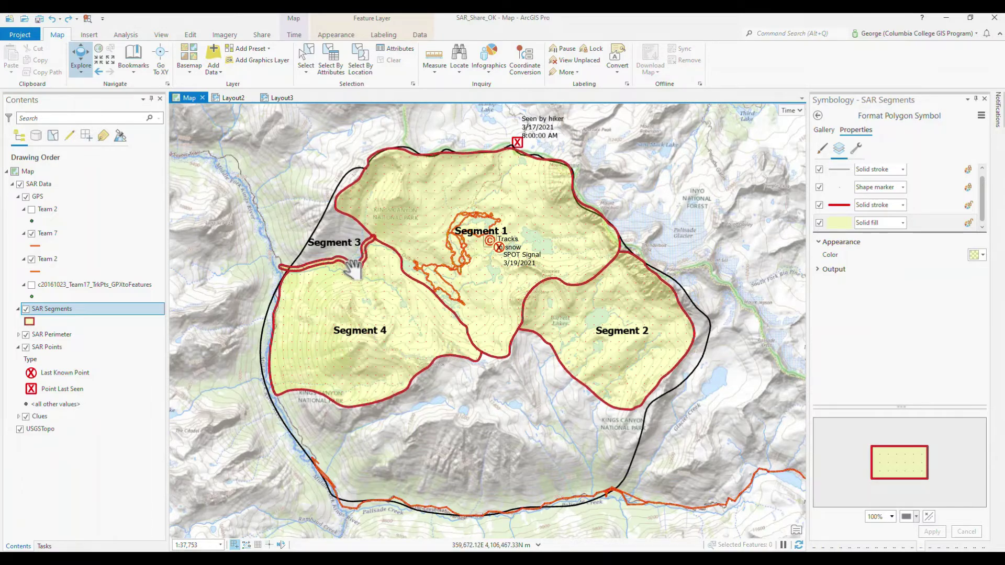
Open the label placement settings of the SAR Segments layer while viewing the area around Segment 3
scroll(361, 269, "up", 5)
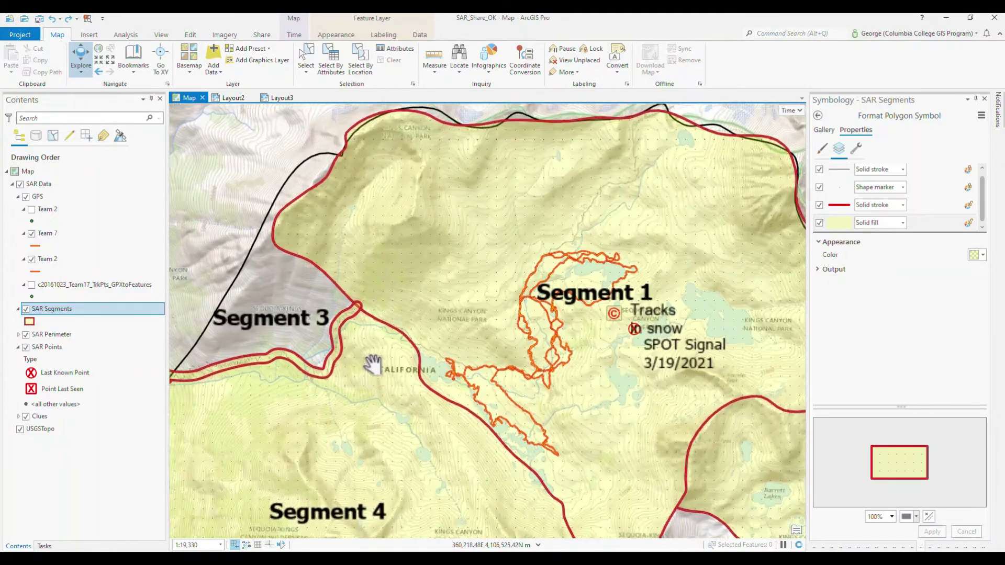
scroll(373, 363, "up", 6)
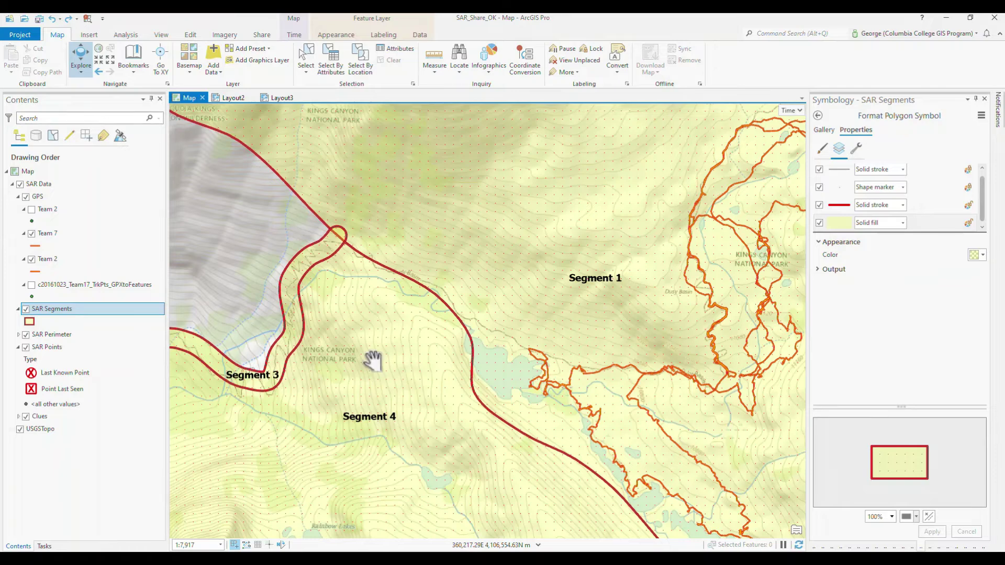
scroll(375, 372, "up", 5)
scroll(280, 430, "down", 6)
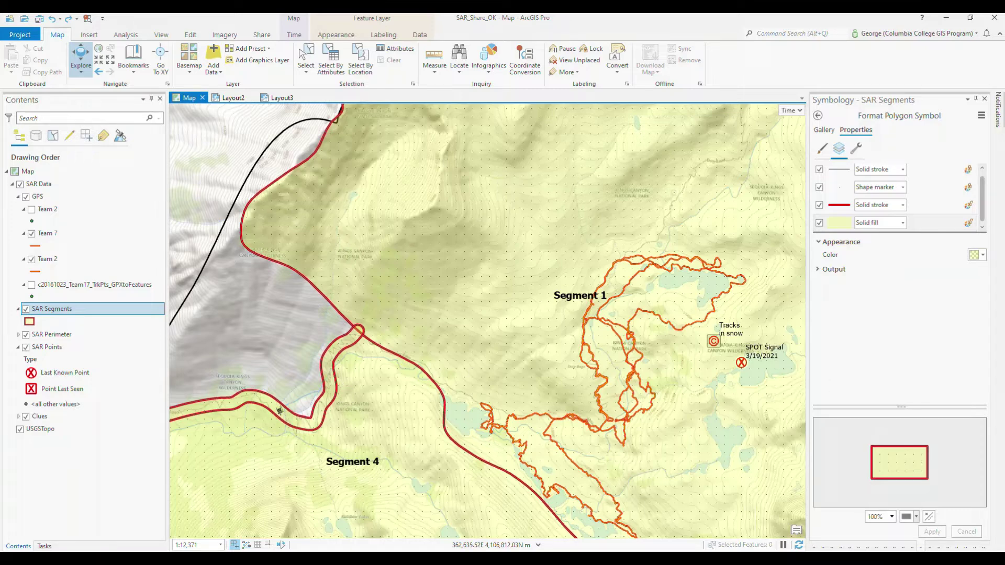
left_click(385, 36)
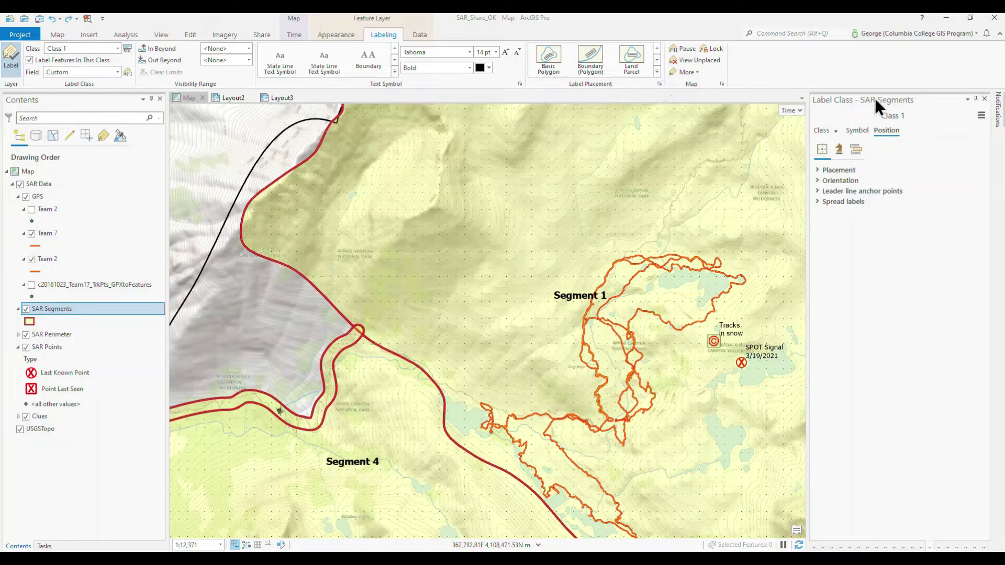
left_click(838, 171)
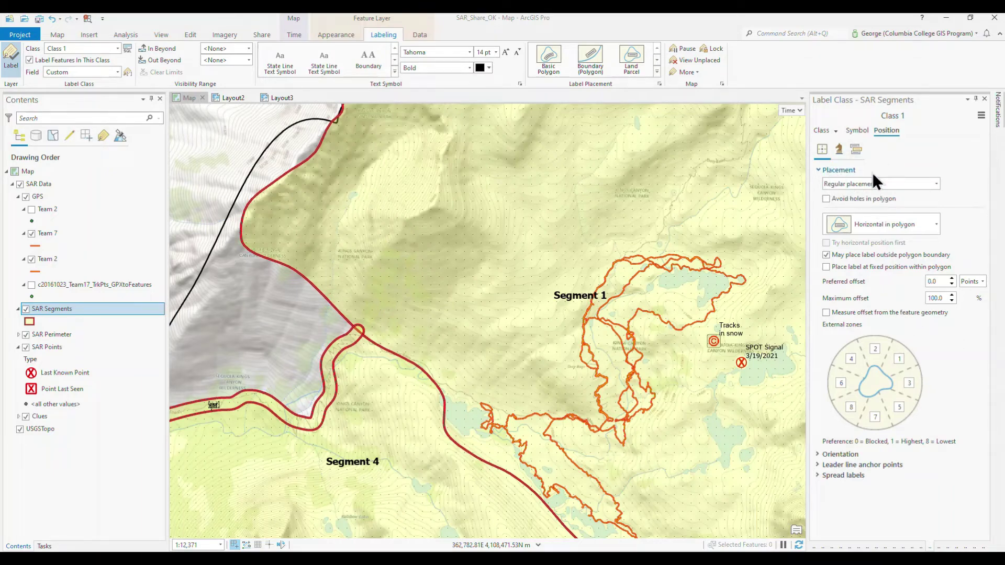
Try Boundary placement on the segment labels, return to Regular placement, and try the Curved around polygon option
left_click(937, 183)
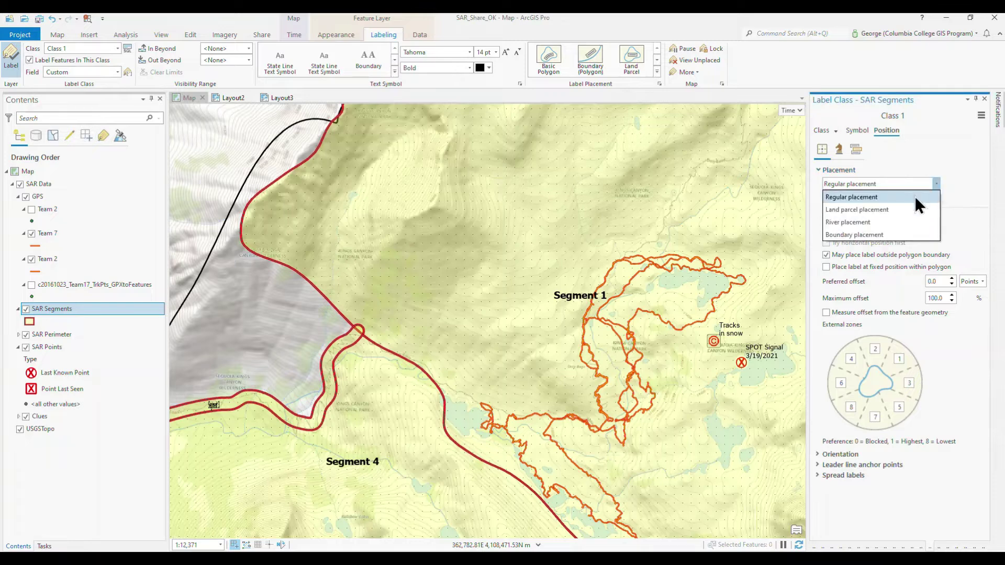
left_click(891, 234)
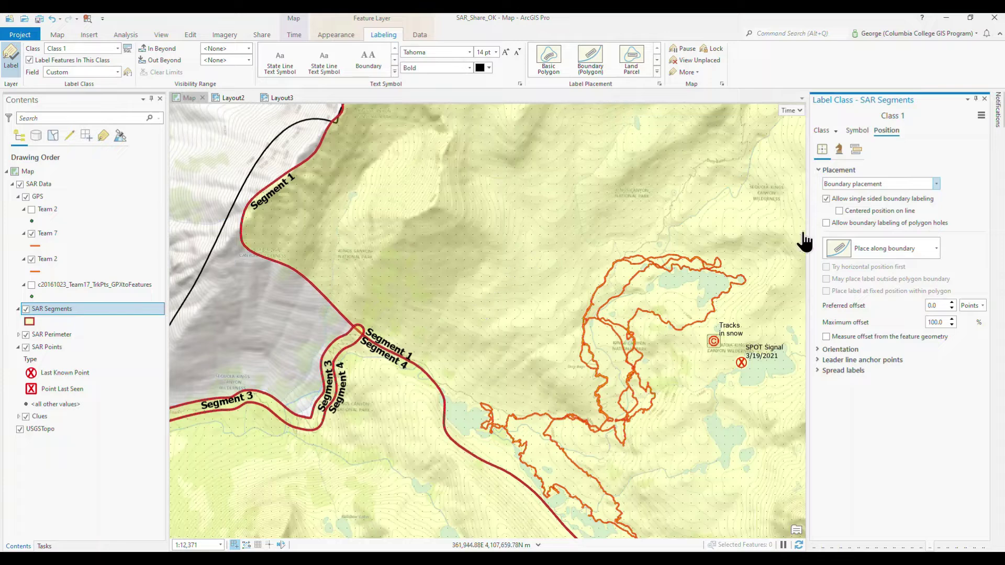
left_click(935, 184)
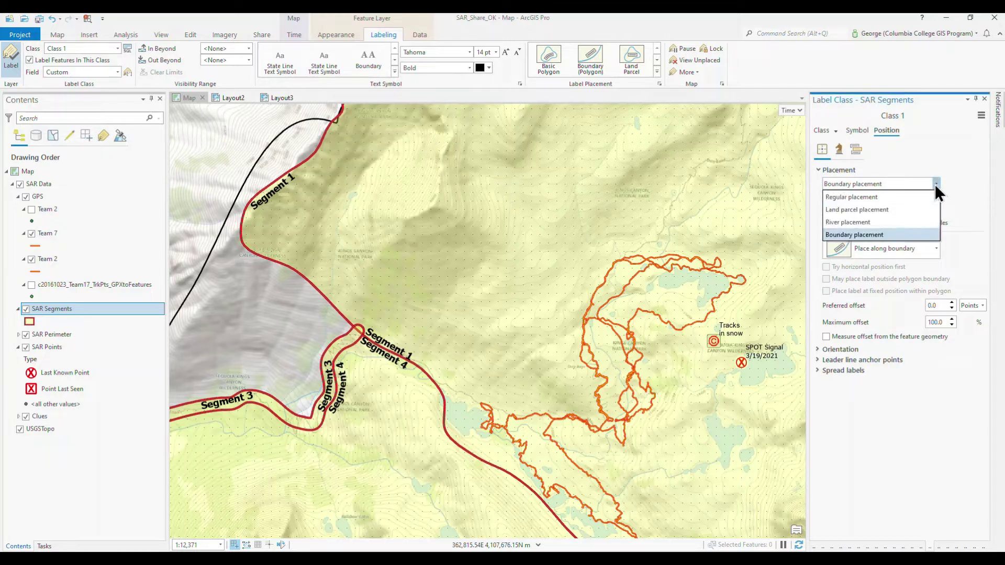
left_click(895, 198)
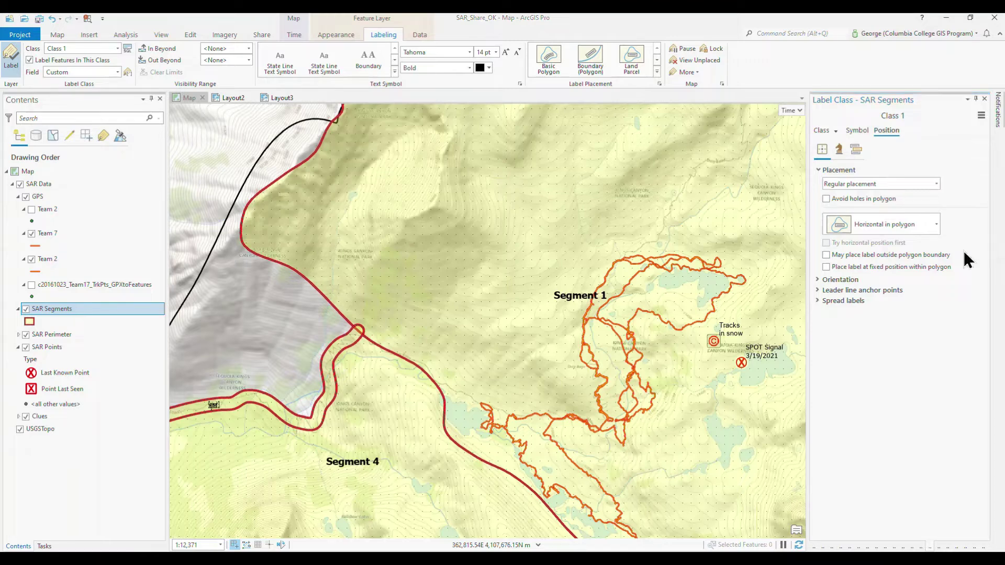
left_click(936, 224)
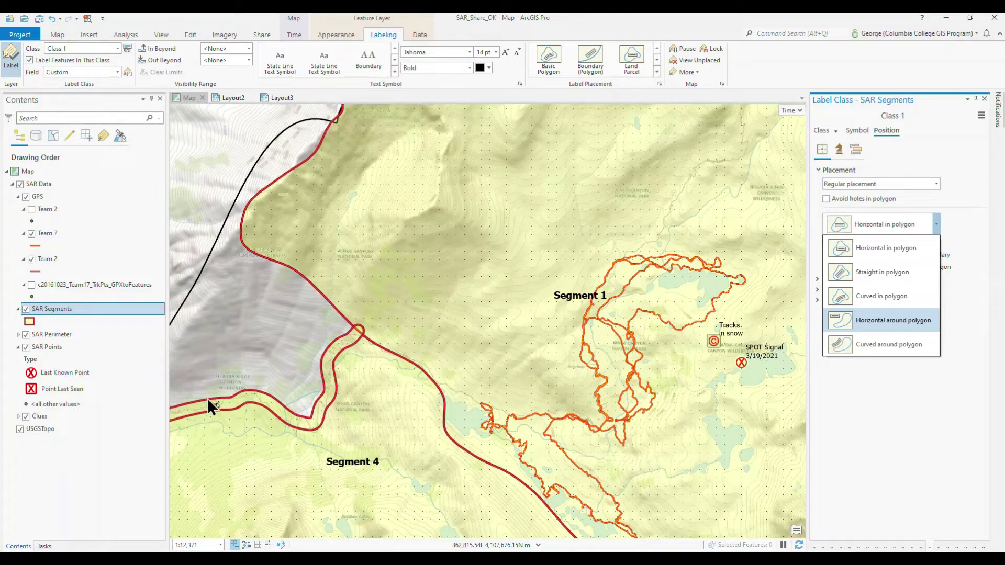
left_click(887, 348)
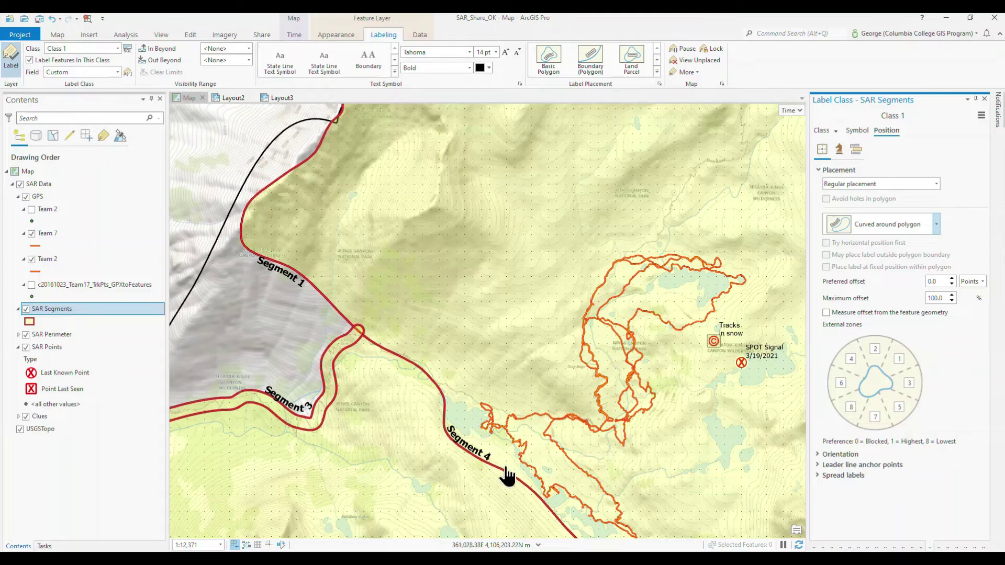
Set the segment labels to Straight in polygon and allow them to be placed outside the polygon boundary
left_click(936, 227)
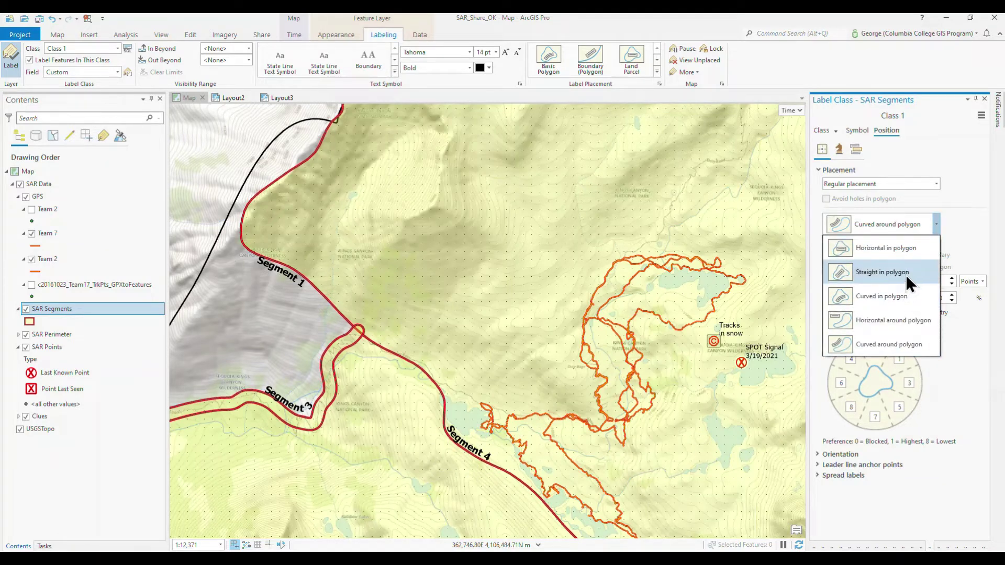
left_click(909, 275)
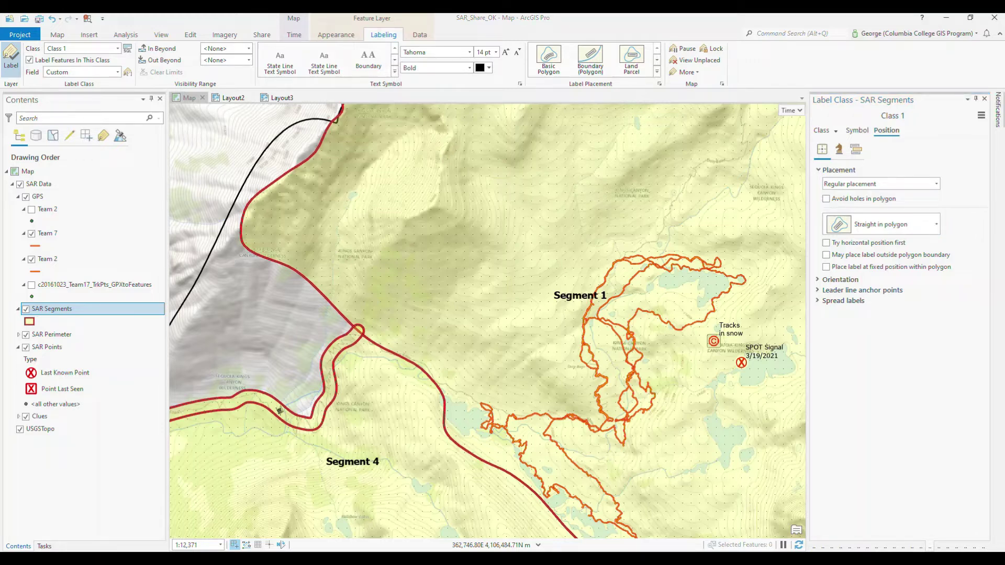
left_click(826, 255)
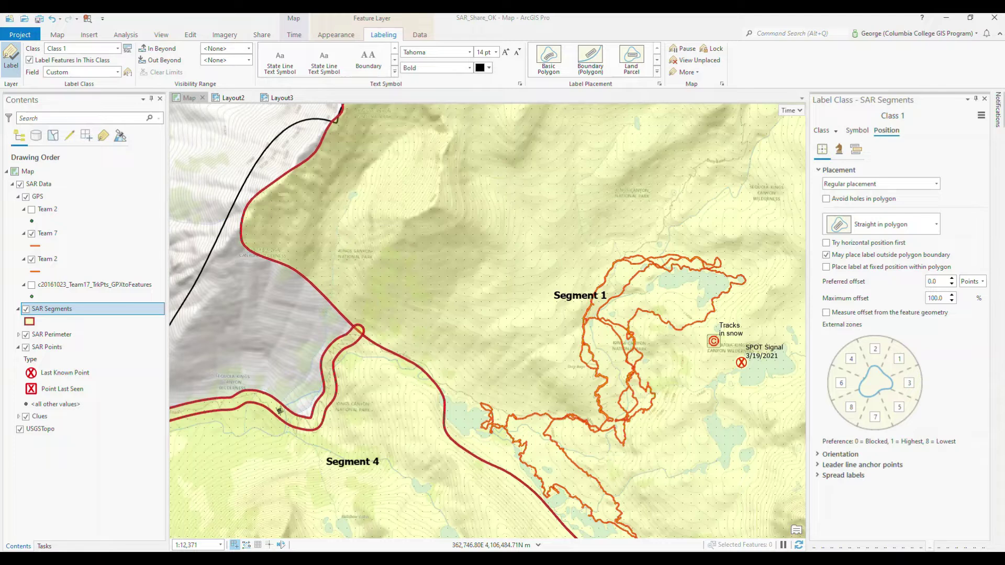
Set the maximum overrun of the SAR Segments labels to 11 points in the fitting strategy
left_click(839, 151)
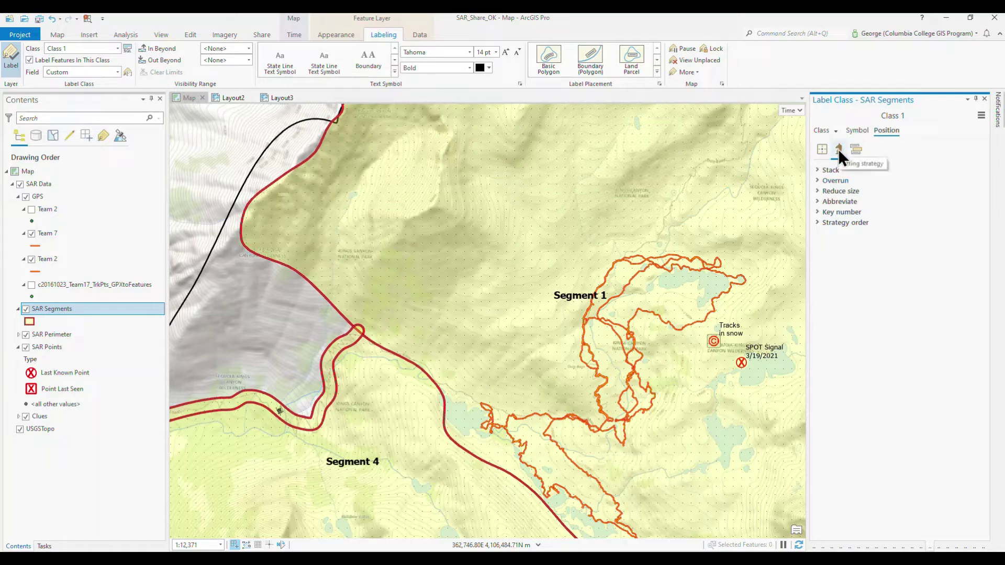
left_click(819, 180)
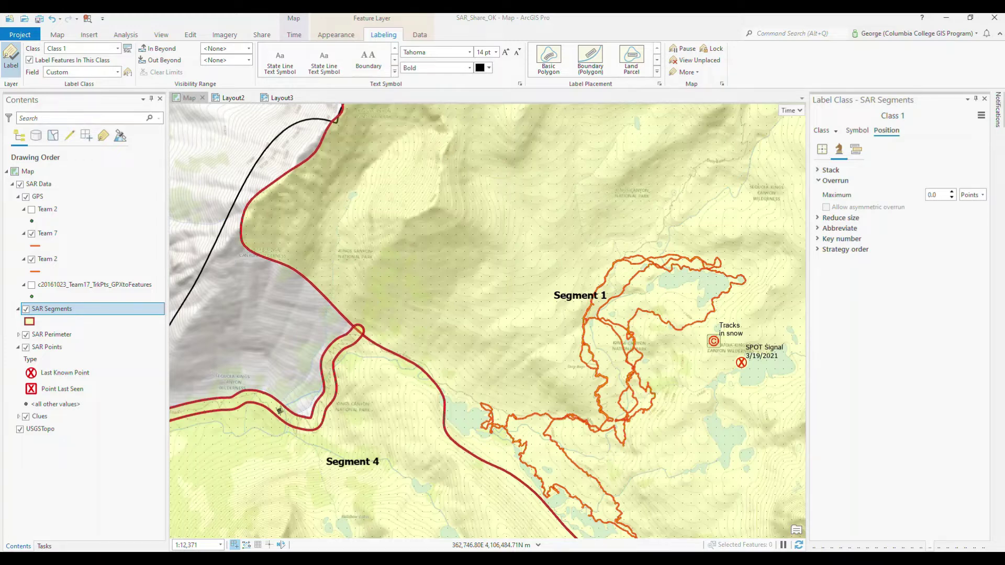
left_click(953, 191)
left_click(952, 191)
left_click(953, 192)
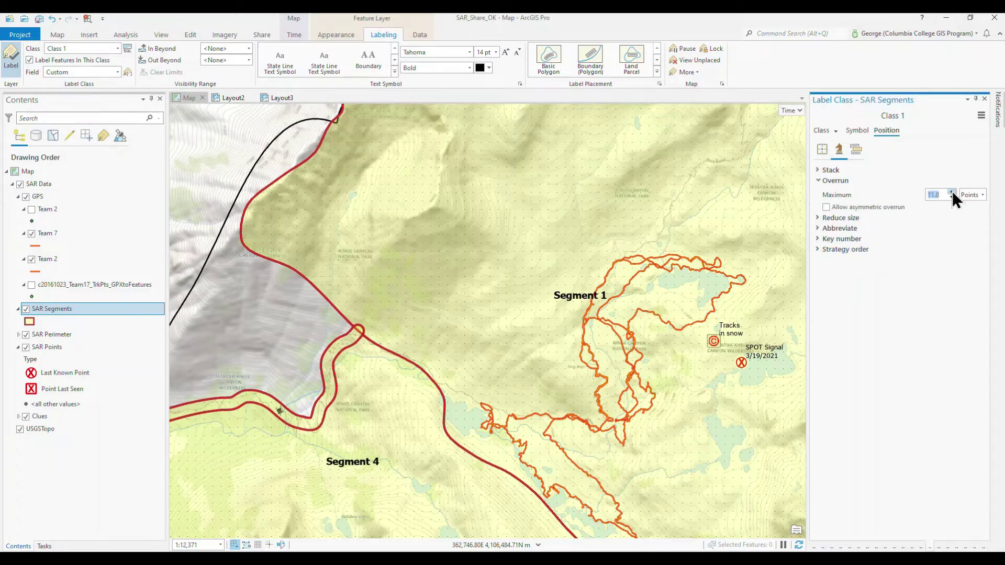
left_click(952, 192)
Change the SAR Segments label placement to Horizontal in polygon with all four segments in view
scroll(547, 385, "down", 3)
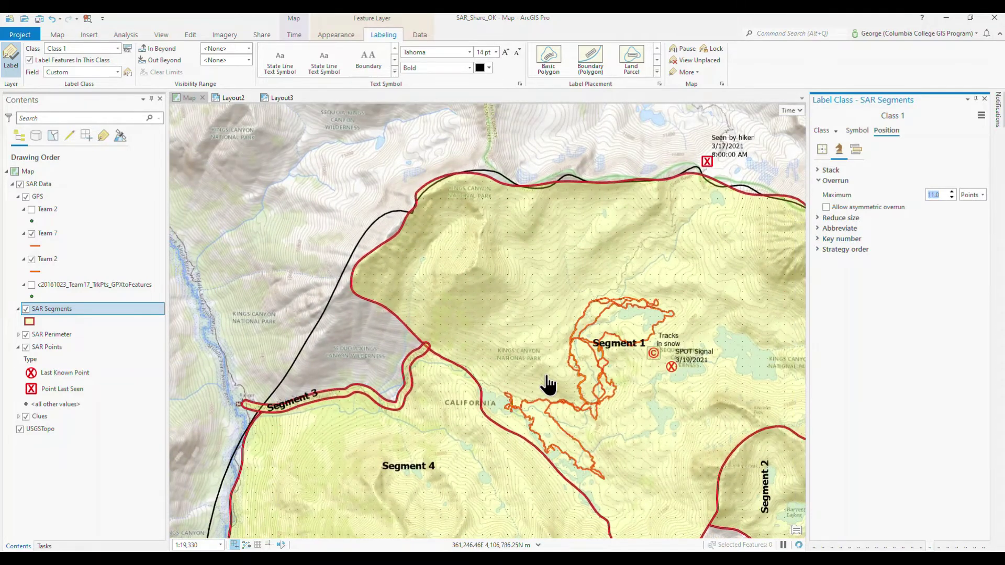
scroll(554, 392, "down", 1)
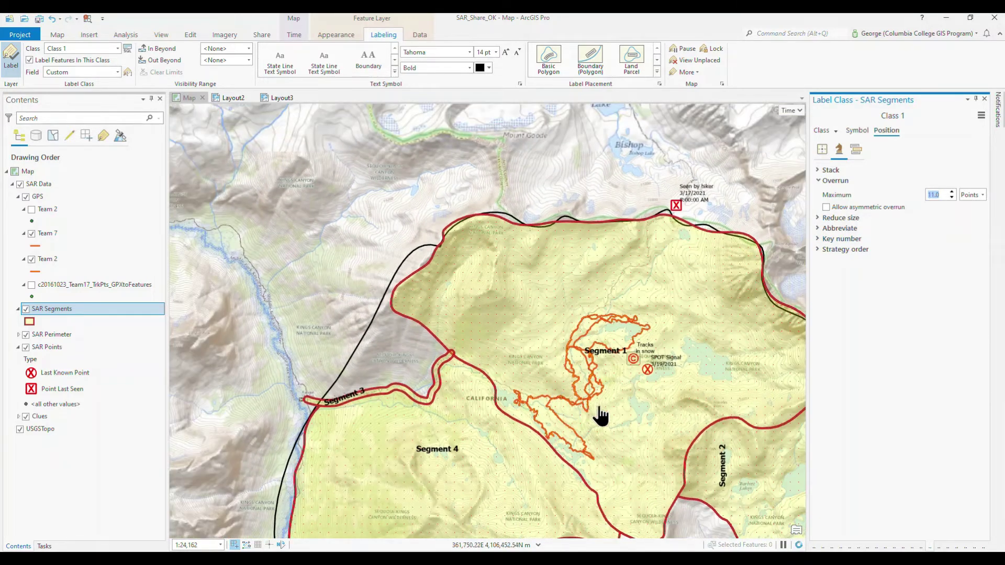
left_click_drag(638, 428, 514, 355)
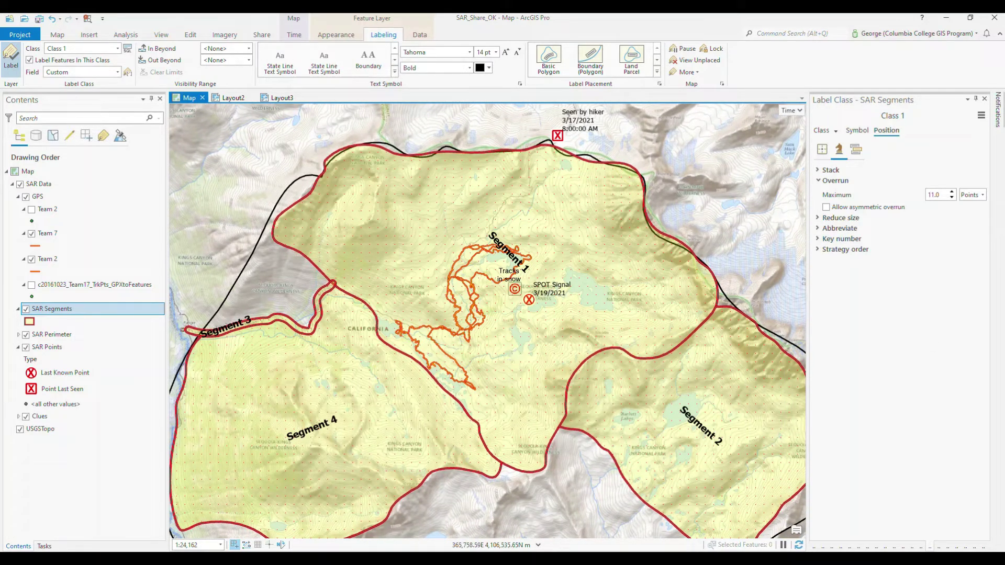
left_click(822, 150)
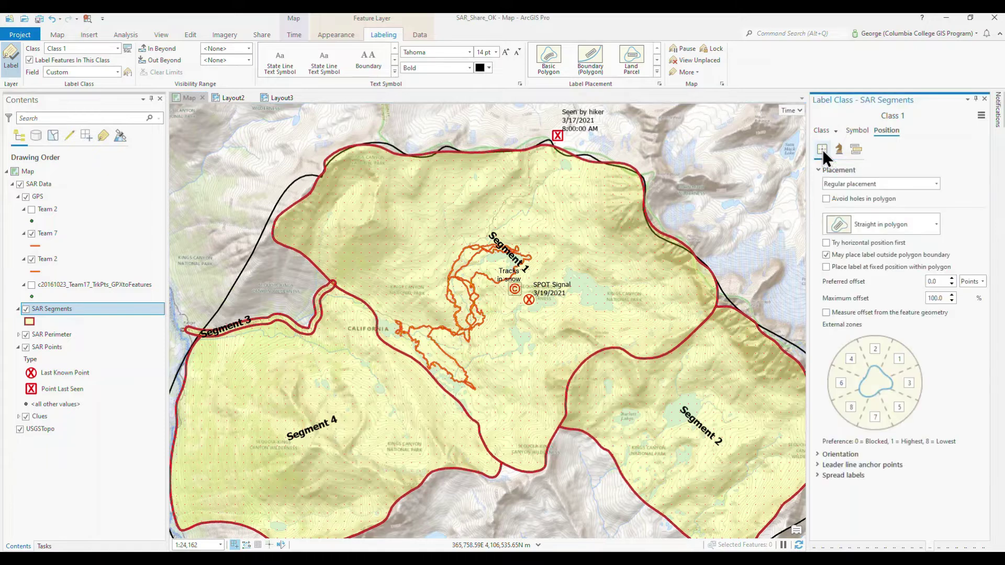
left_click(935, 225)
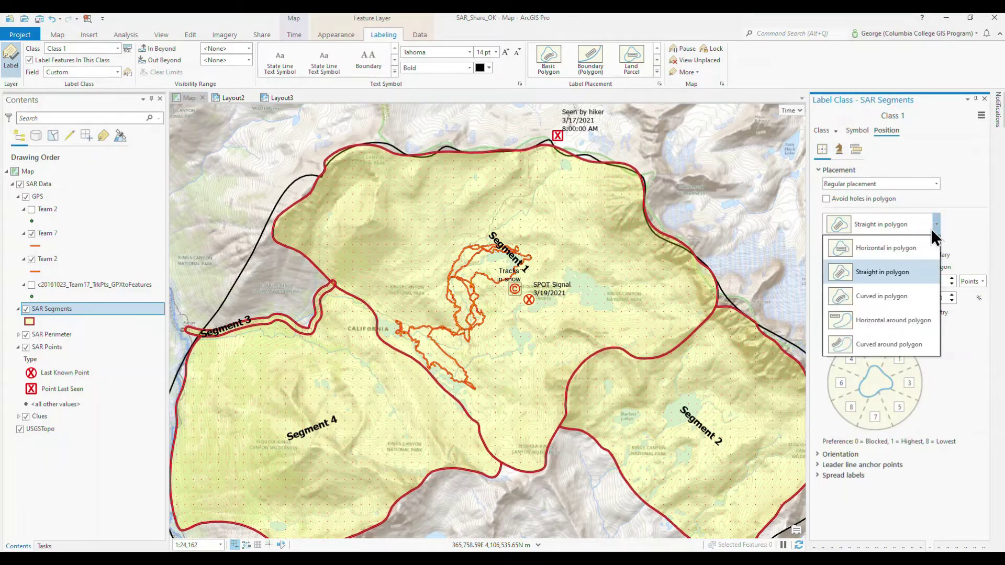
left_click(909, 249)
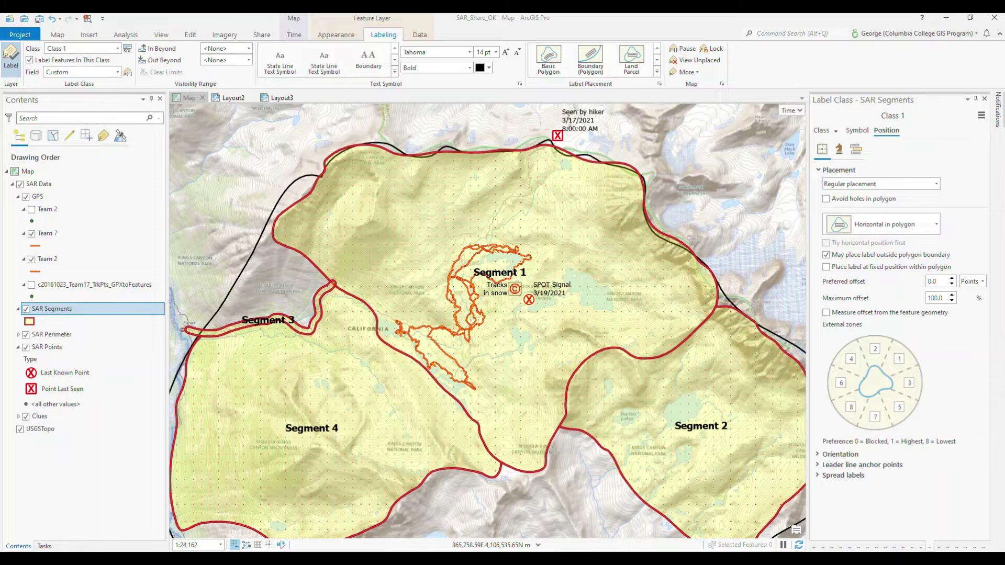
scroll(590, 301, "down", 1)
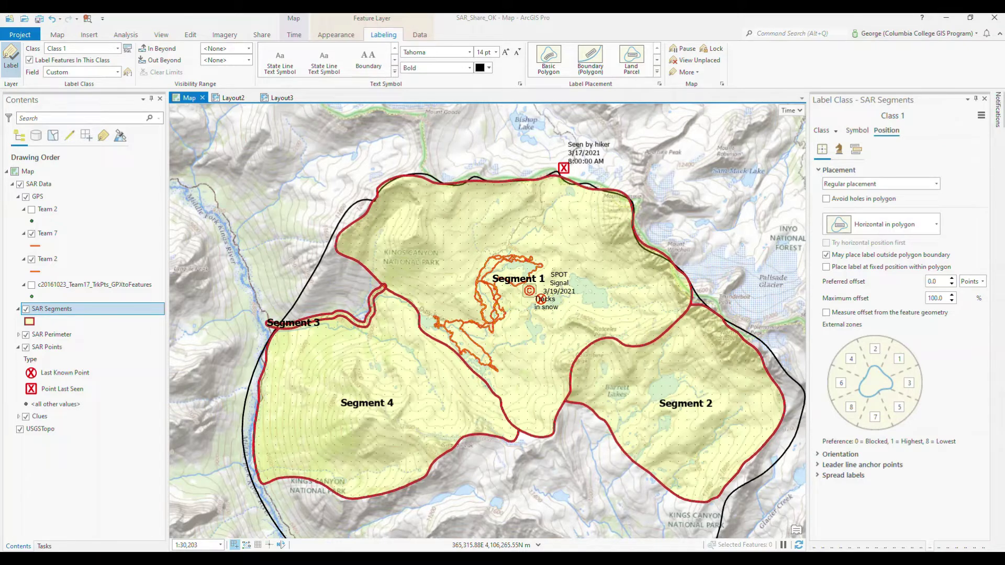
Place the SAR Points labels at Right of point with a preferred offset of 5 points
left_click(67, 347)
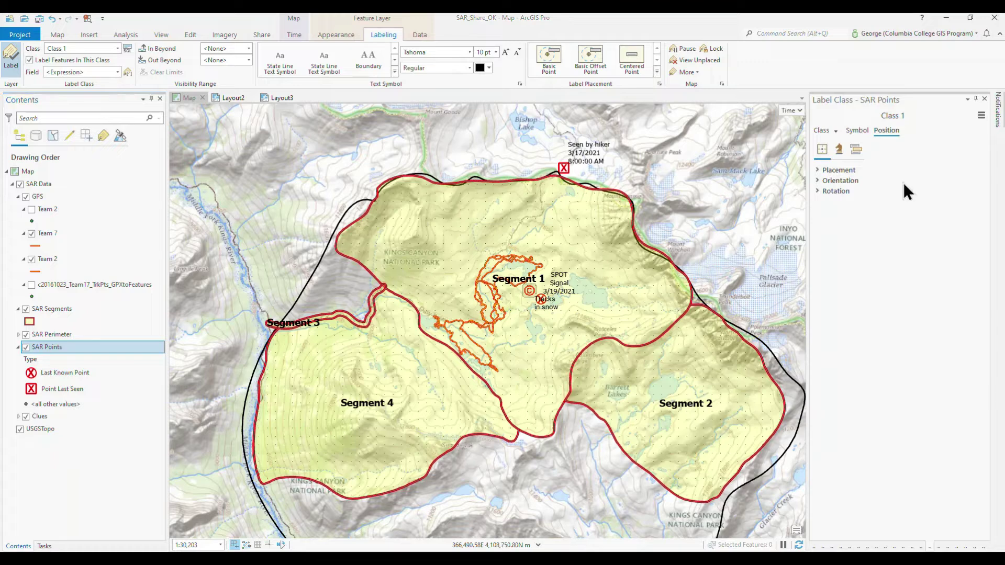
left_click(818, 169)
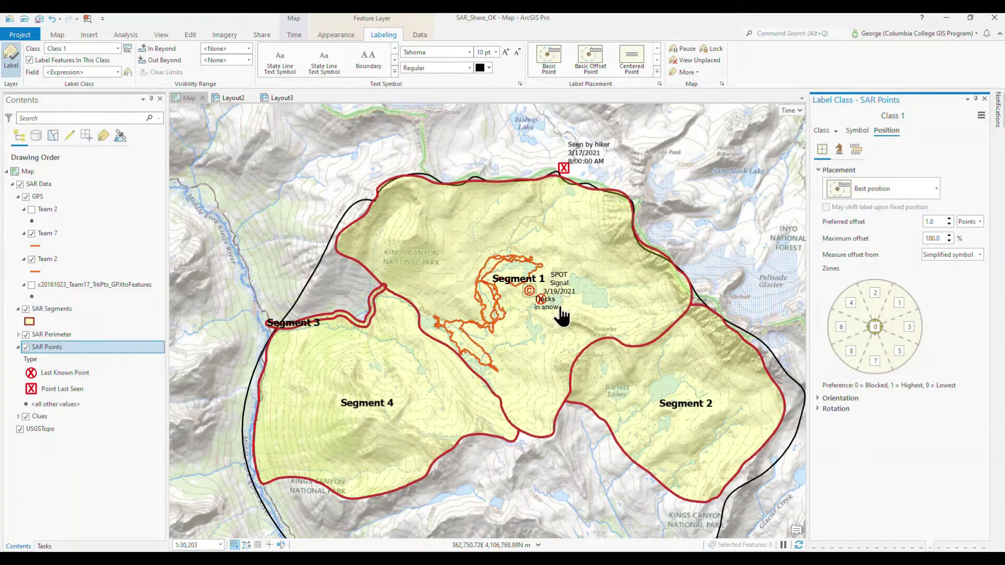
left_click(936, 190)
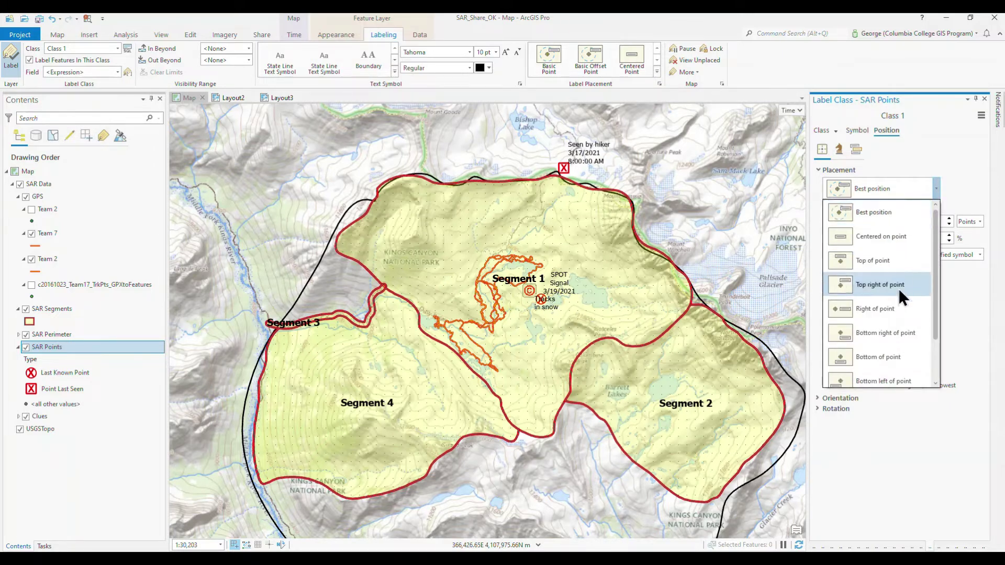
left_click(900, 314)
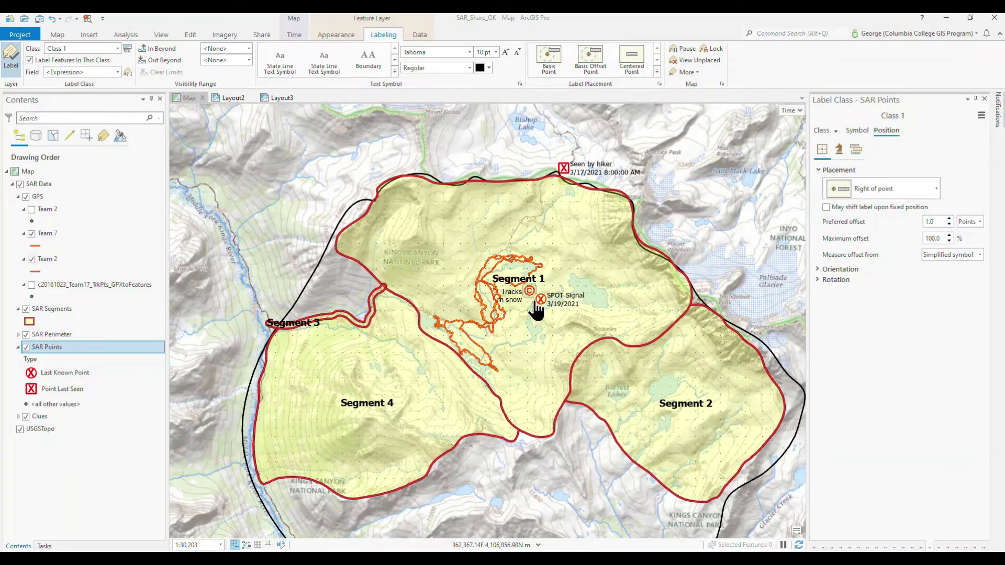
left_click(949, 219)
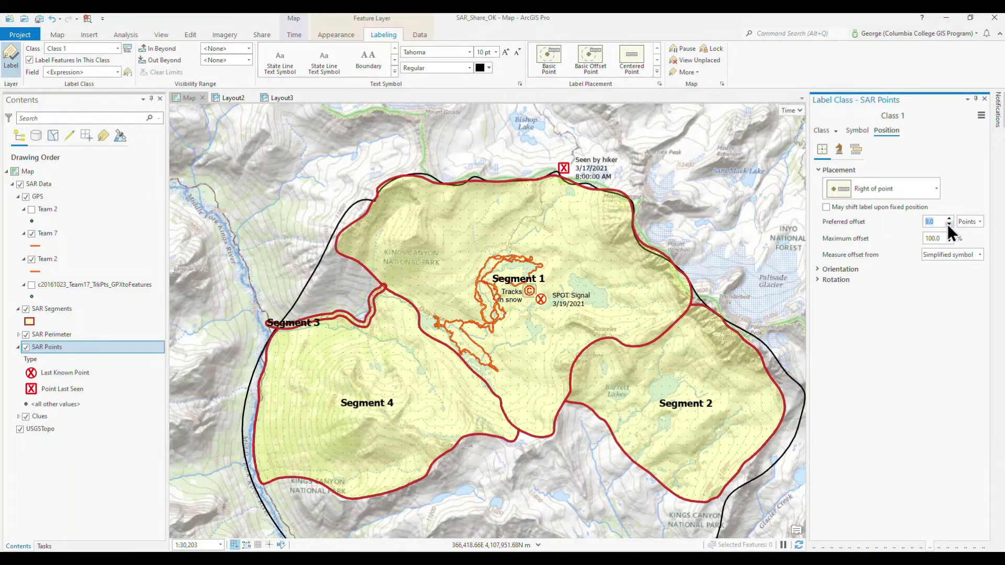
left_click(950, 225)
left_click(949, 225)
left_click(950, 225)
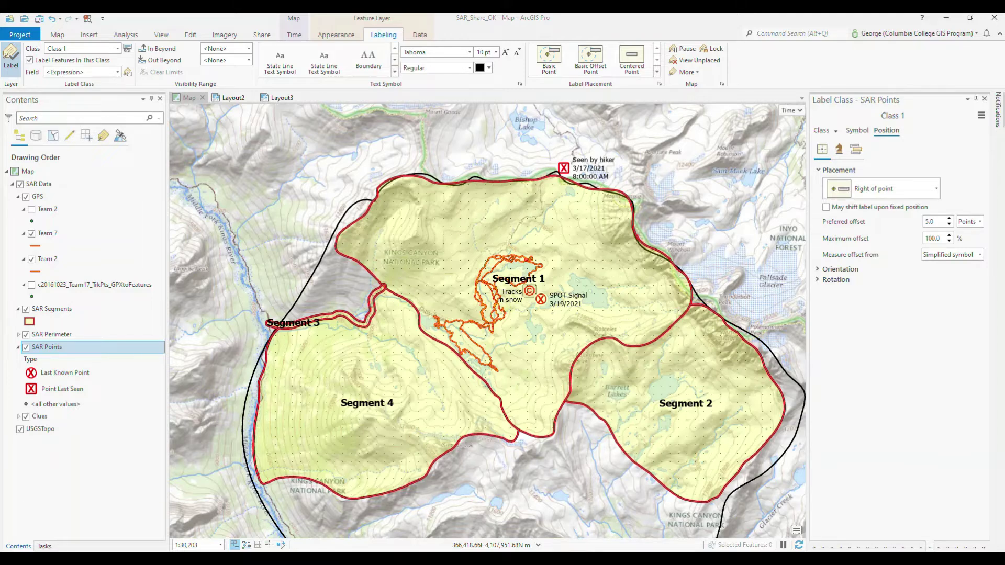
left_click(840, 269)
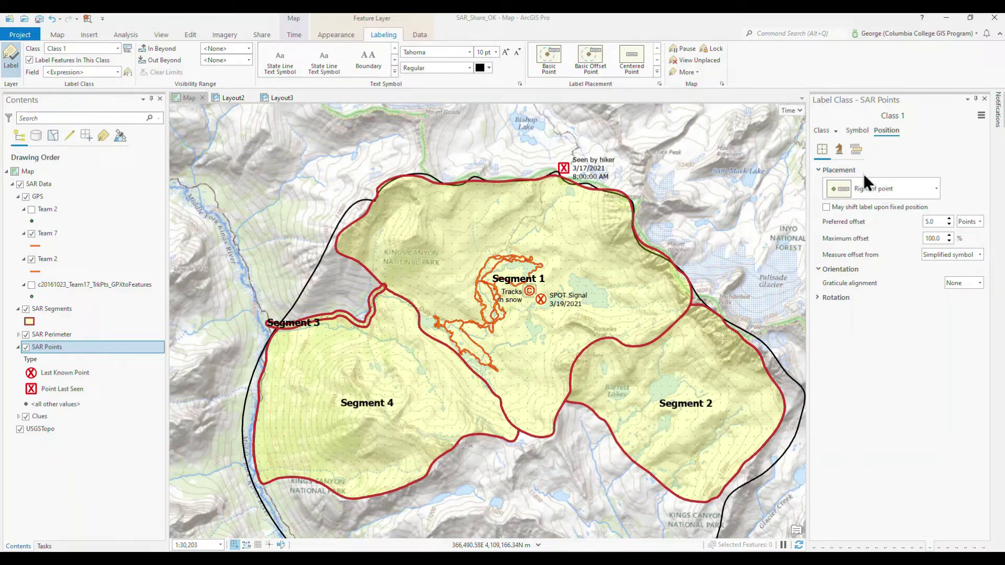
left_click(840, 151)
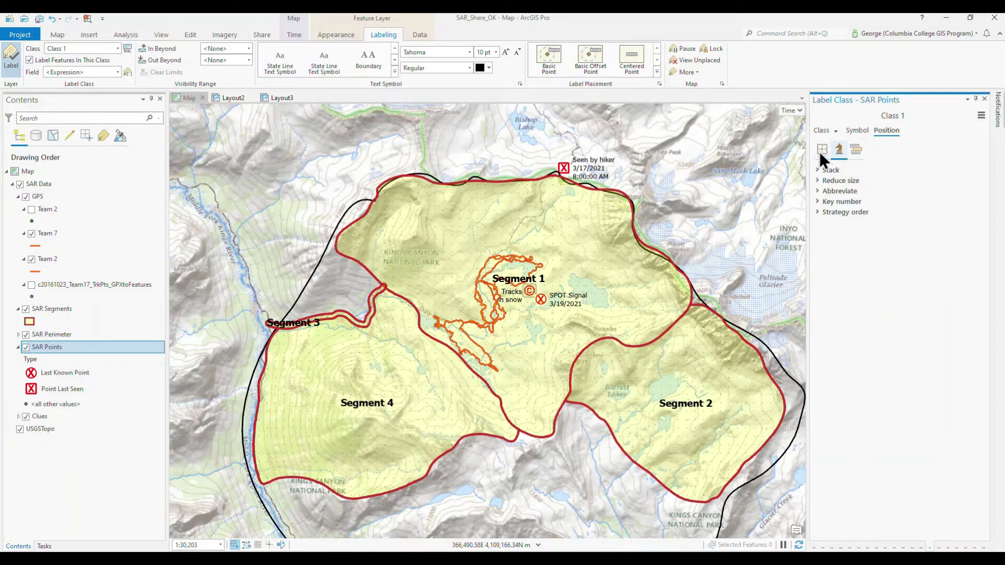
left_click(822, 151)
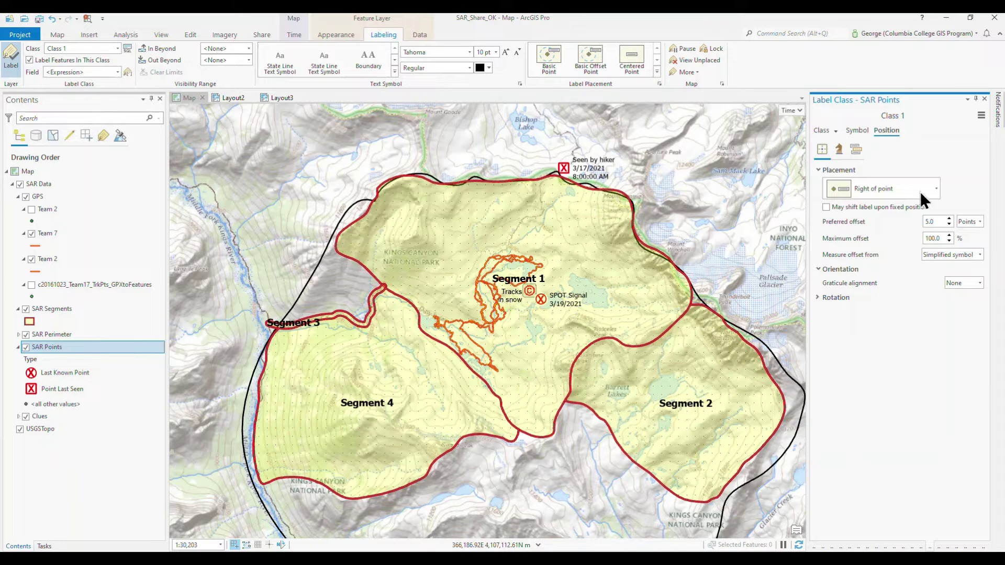
Try Constrain right and Constrain center alignment on the stacked SAR Points labels, then return the horizontal alignment to Choose best
left_click(839, 150)
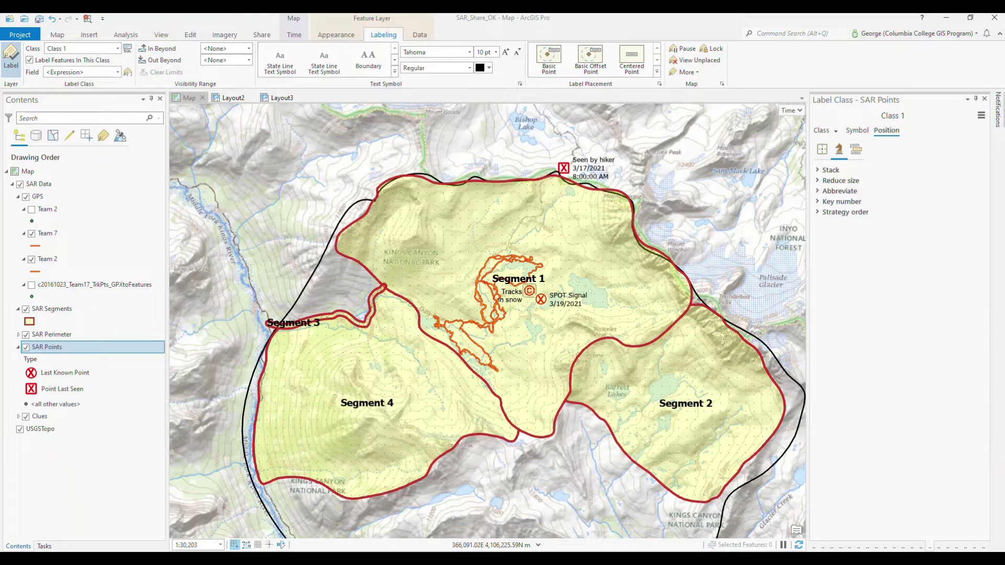
left_click(817, 170)
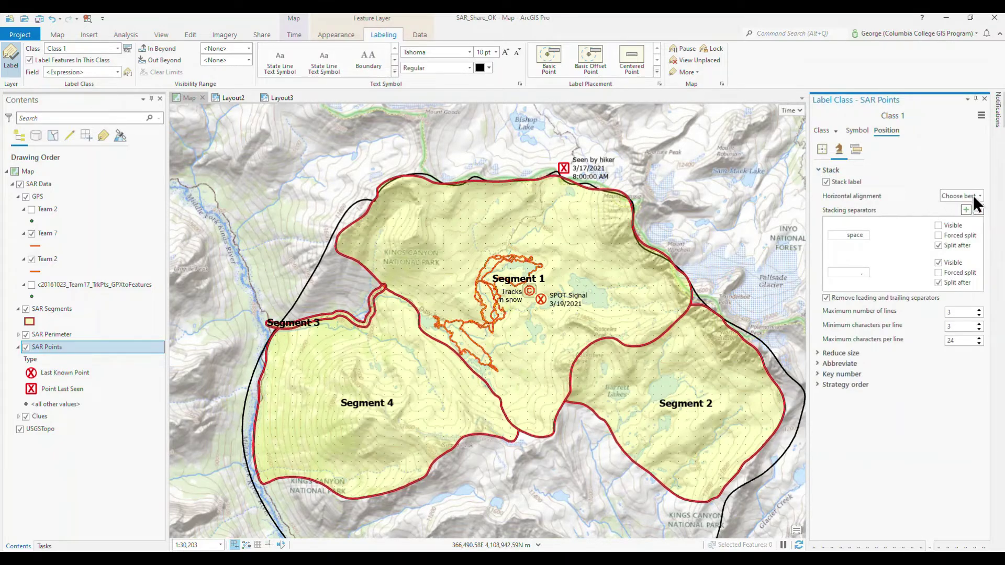
left_click(979, 196)
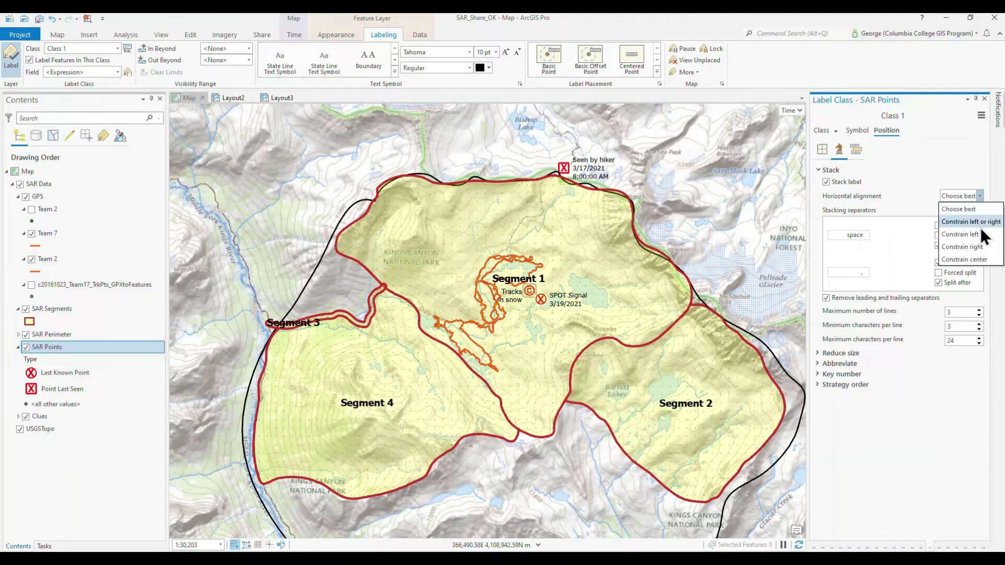
left_click(985, 246)
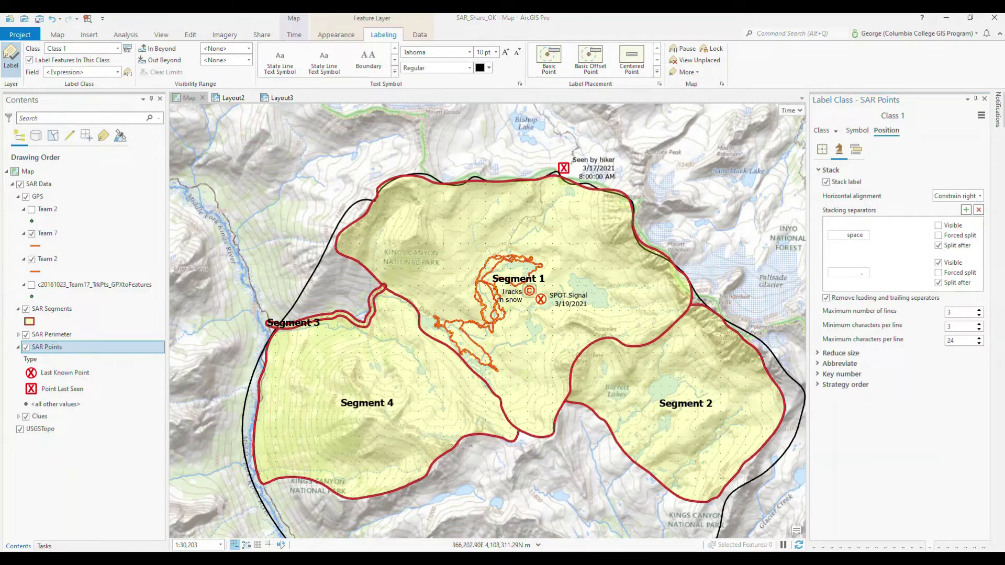
left_click(980, 196)
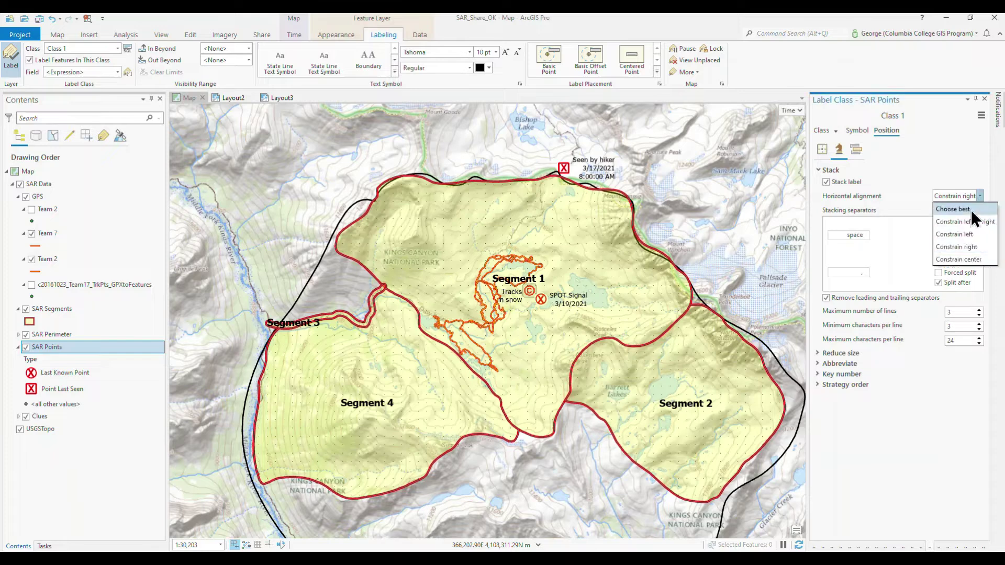
left_click(972, 251)
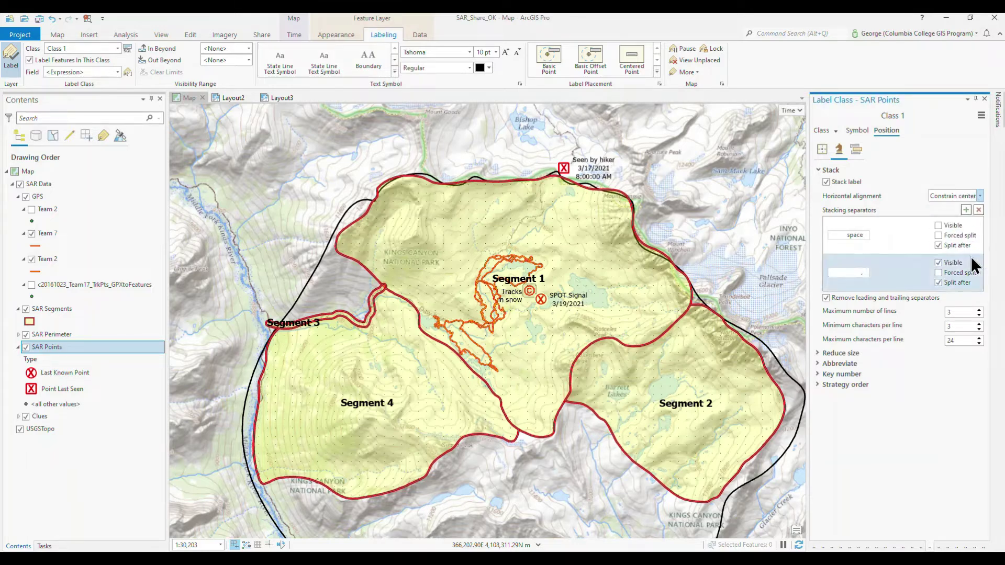
left_click(979, 196)
left_click(963, 206)
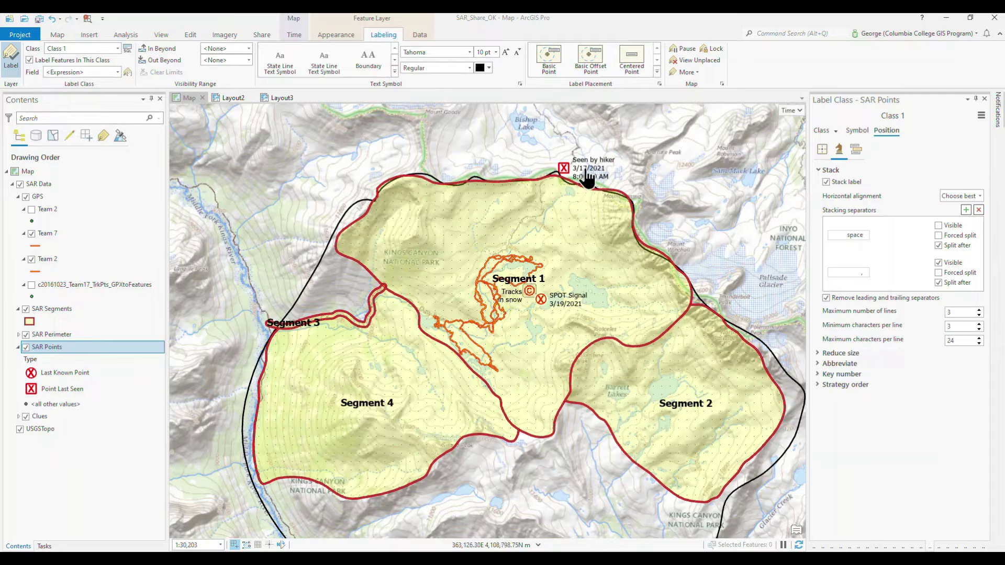
Try limiting the stacked SAR Points labels to a maximum of 2 lines and look over the abbreviation options
left_click(979, 310)
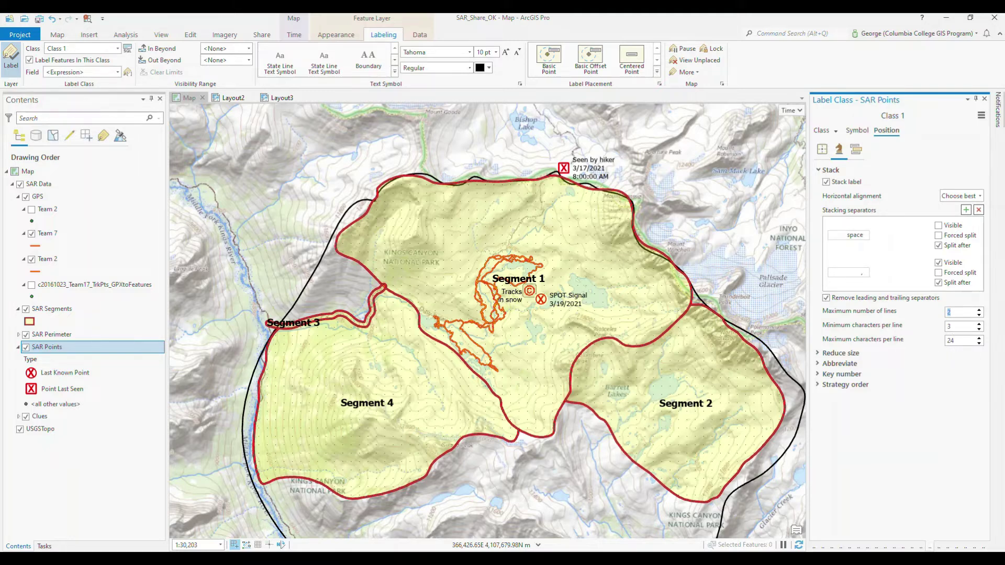
left_click(818, 365)
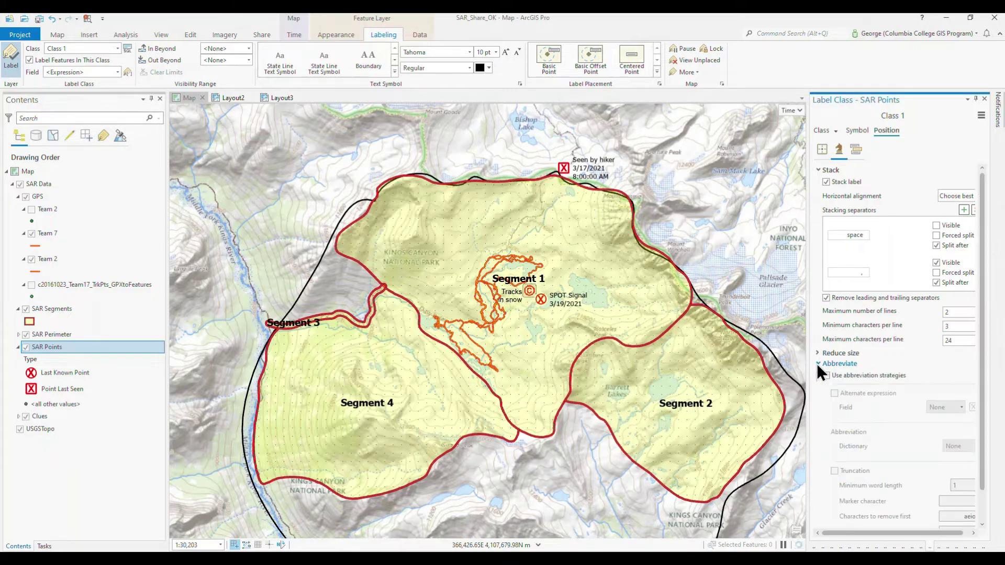
scroll(867, 369, "down", 1)
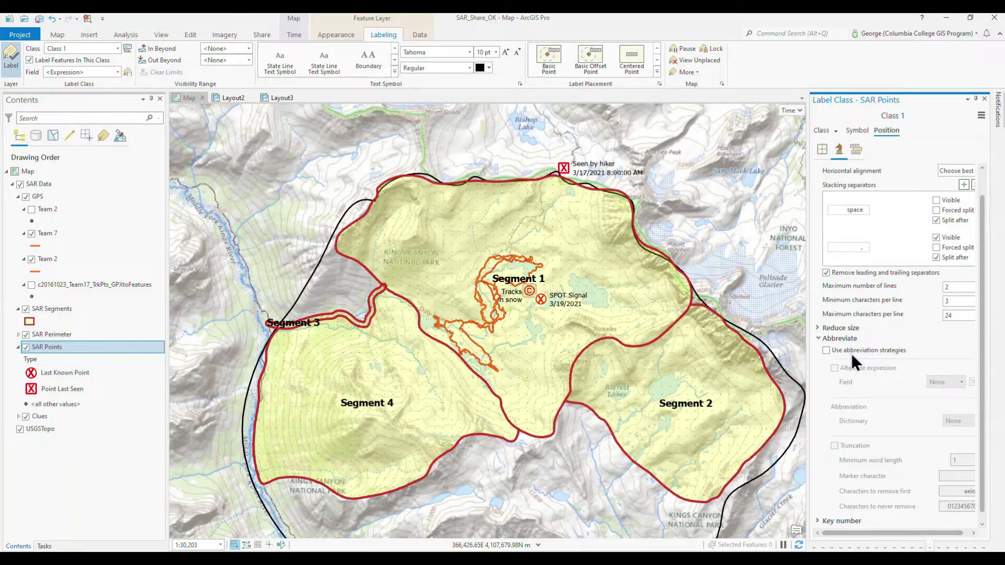
scroll(853, 355, "up", 1)
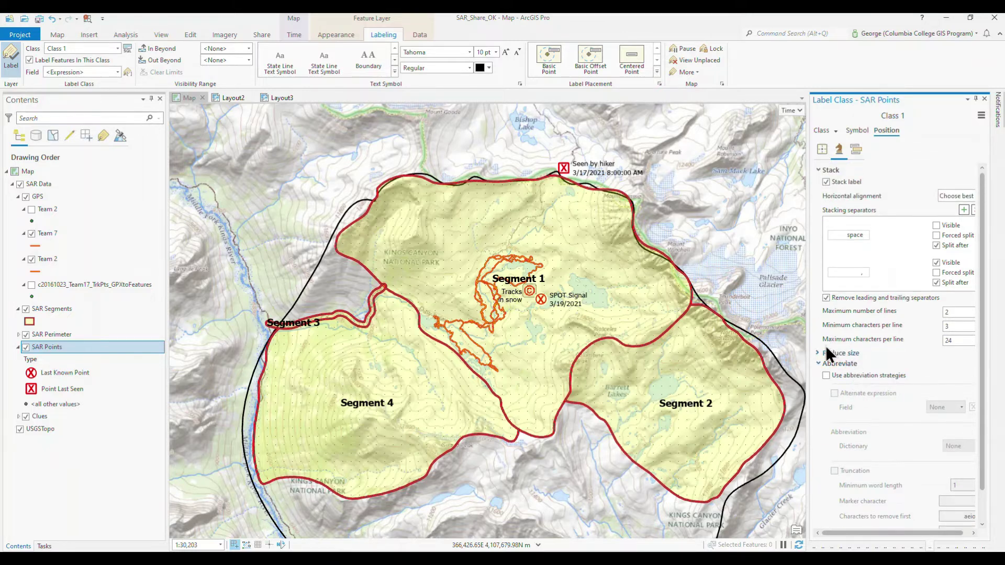
left_click(818, 361)
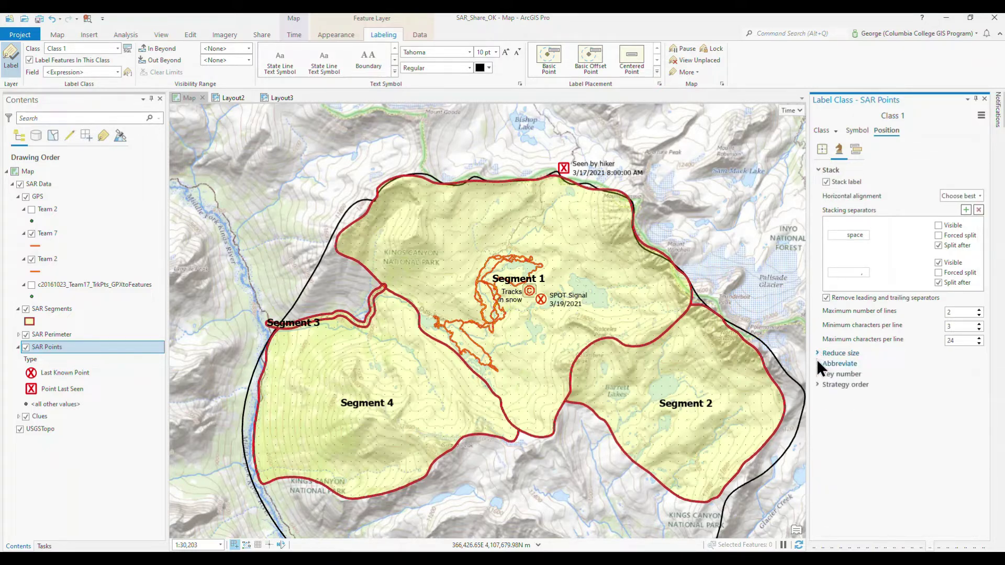
Try the Reduce font size option on the SAR Points labels, switch it off, and set the maximum number of lines to 3
left_click(818, 353)
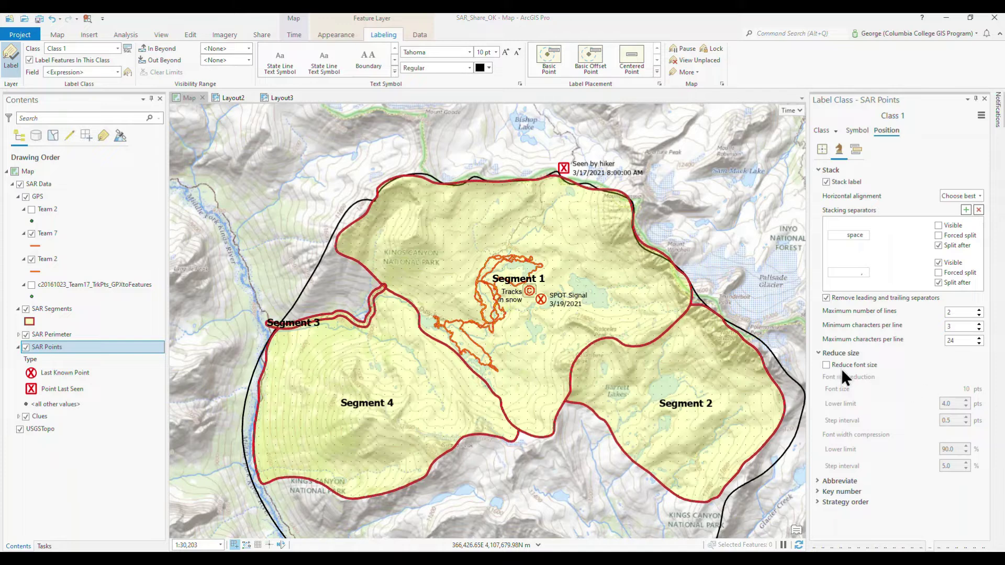
left_click(828, 364)
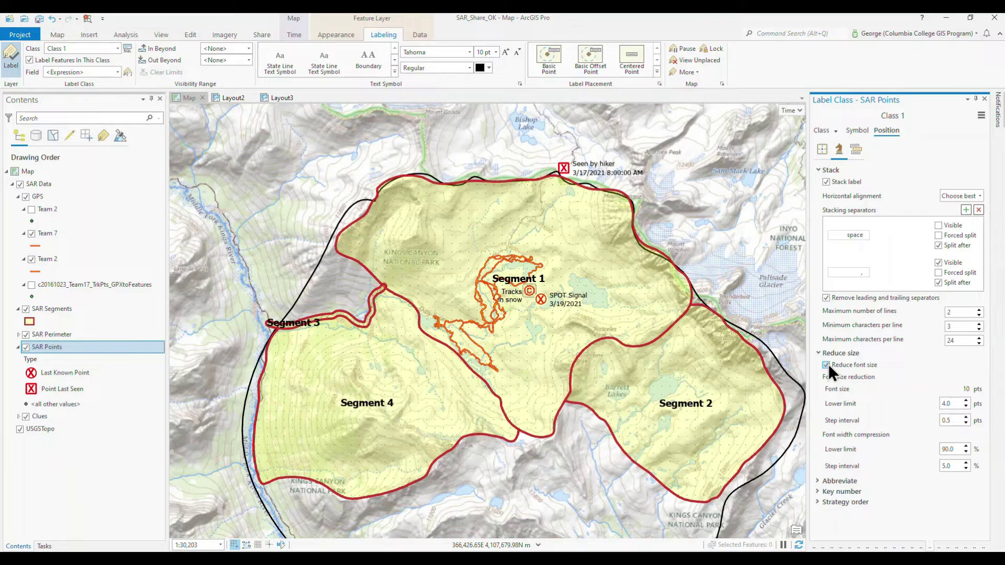
left_click(828, 365)
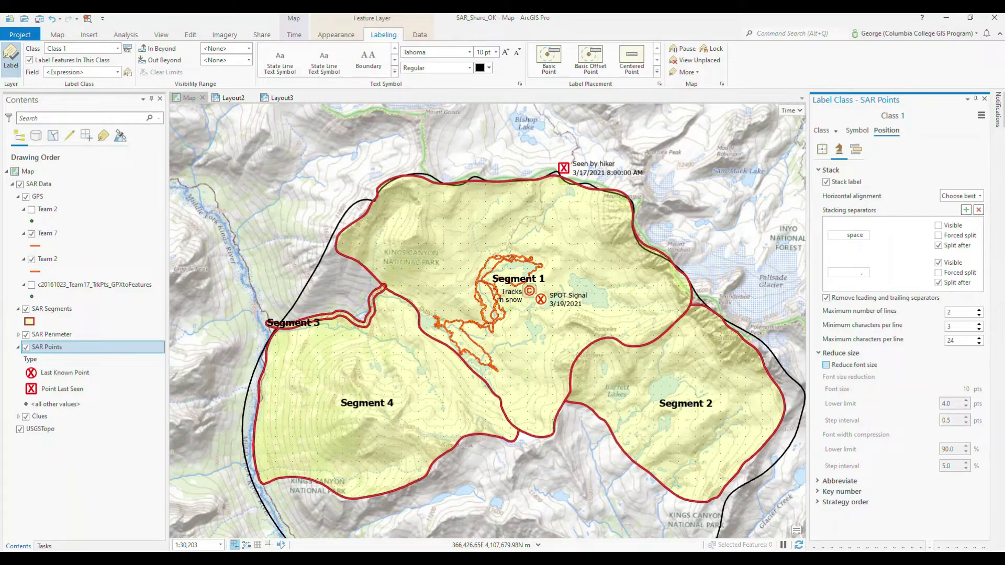
left_click(978, 309)
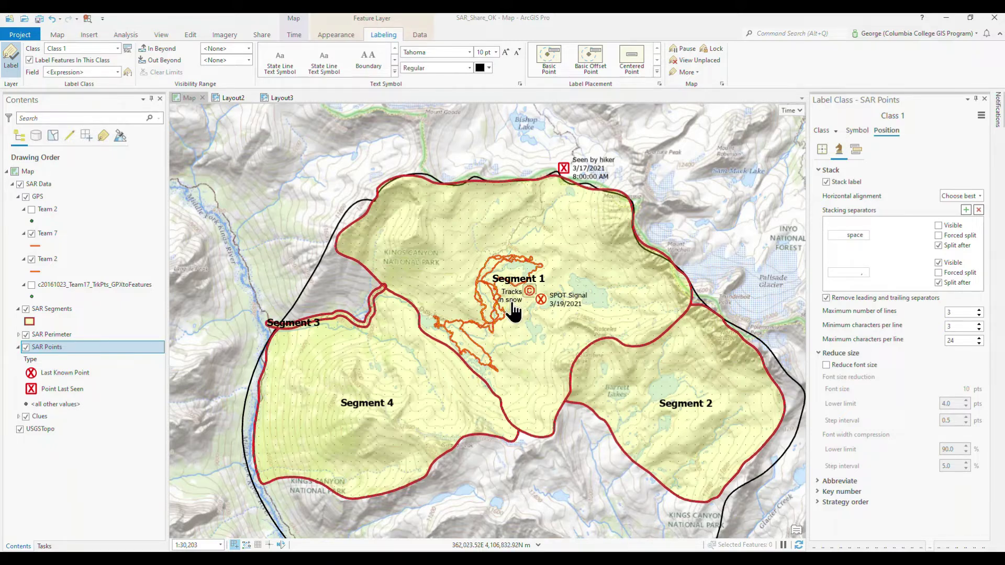
Set the feature weight of the SAR Points label class to 1000
left_click(855, 148)
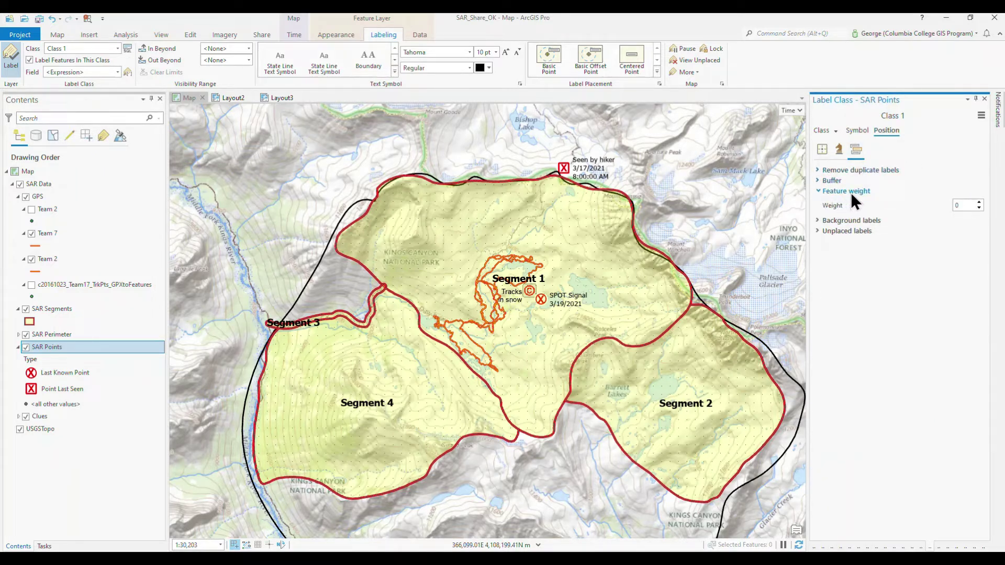
left_click(964, 206)
type("1000")
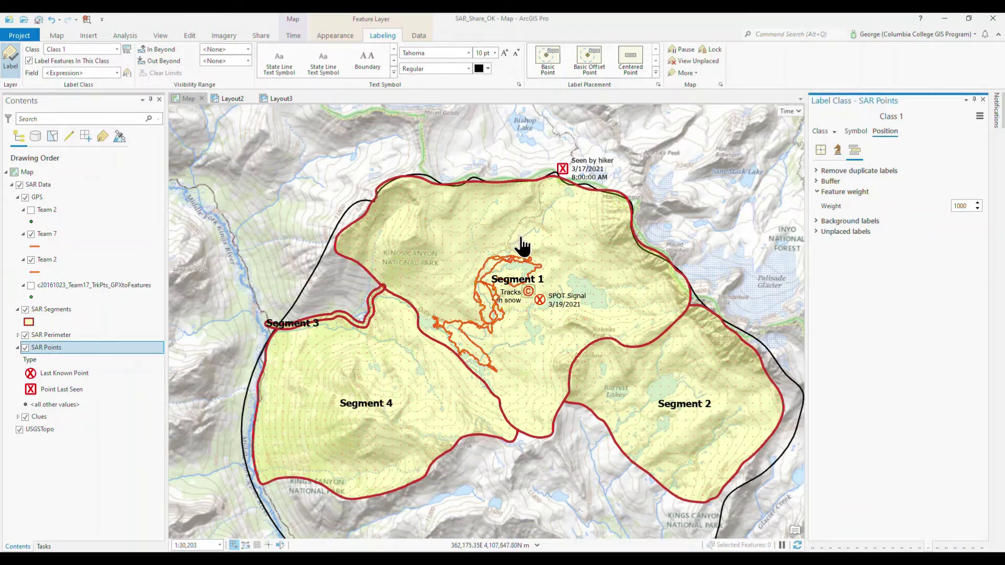
scroll(526, 261, "up", 3)
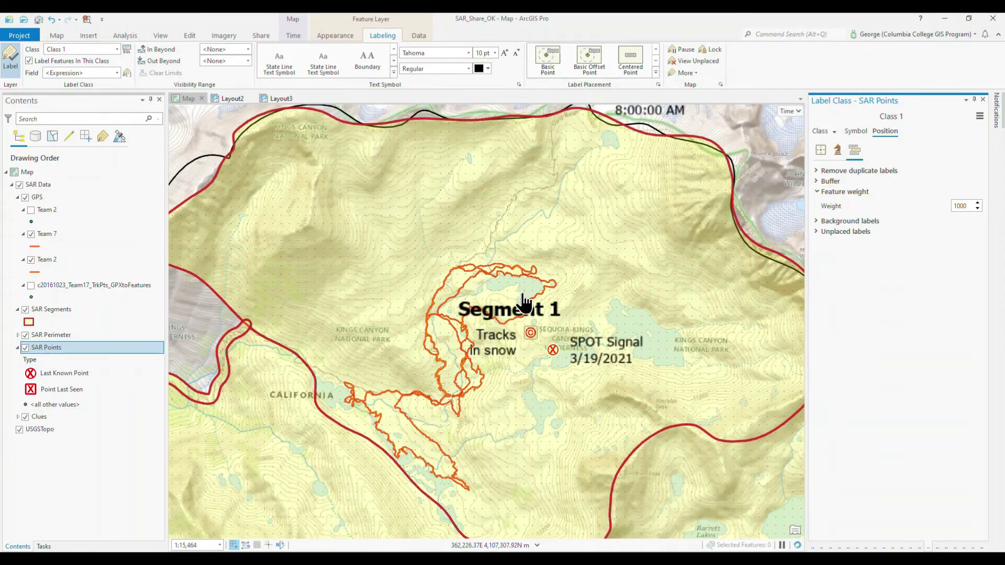
left_click_drag(523, 355, 455, 332)
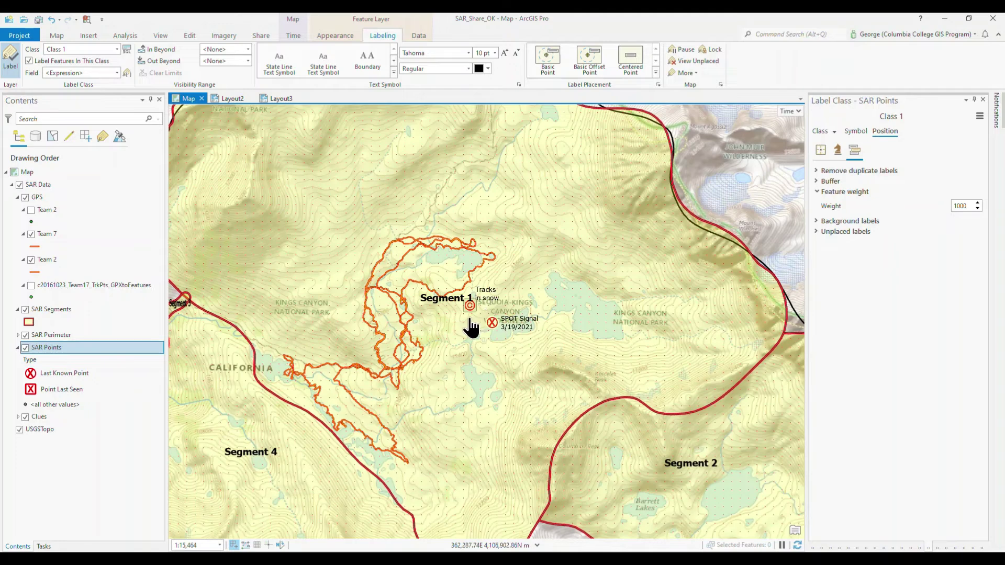
scroll(471, 326, "up", 2)
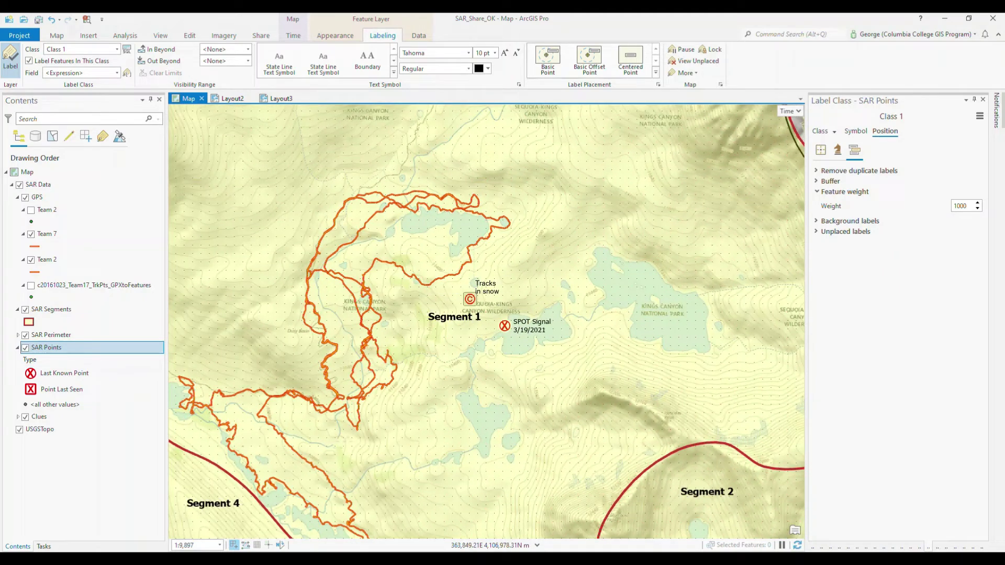
left_click_drag(664, 258, 678, 330)
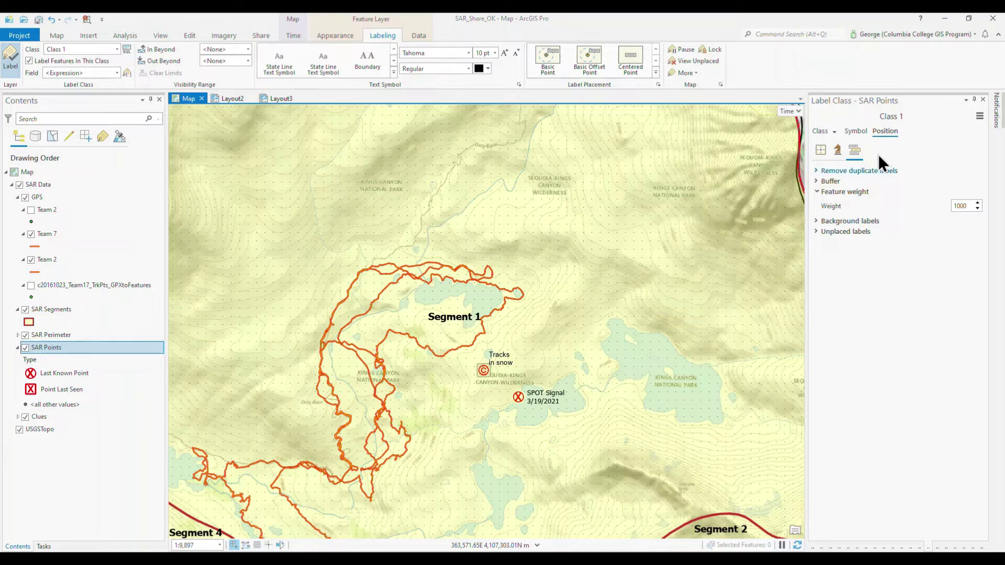
Change the text color of the SAR Points labels to red and apply it
left_click(856, 130)
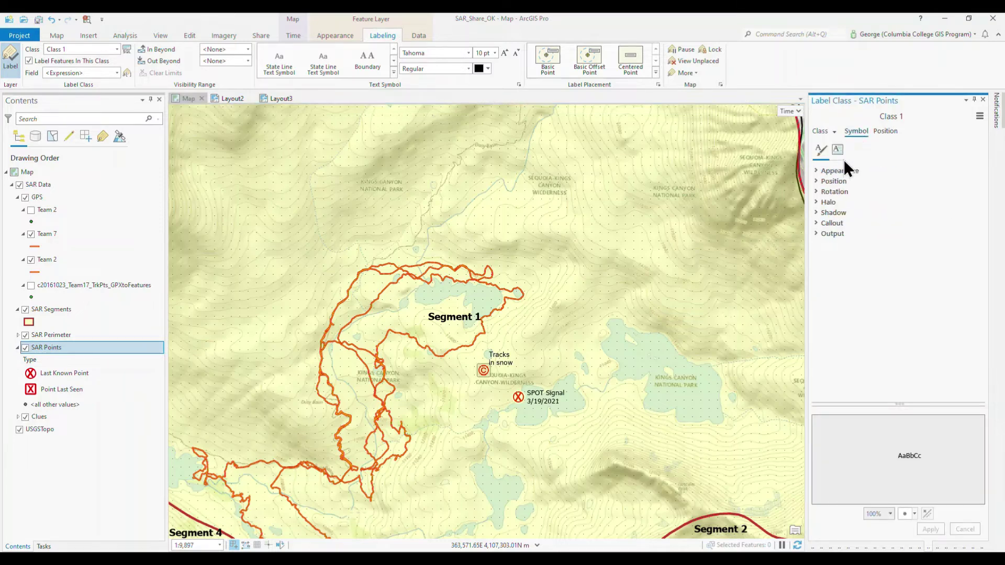
left_click(818, 170)
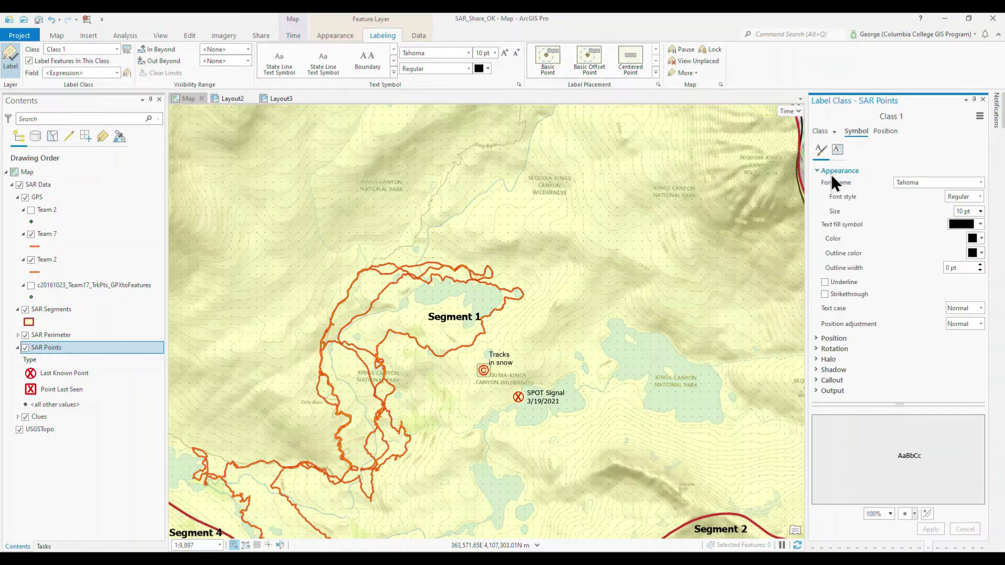
left_click(982, 226)
left_click(981, 226)
left_click(981, 239)
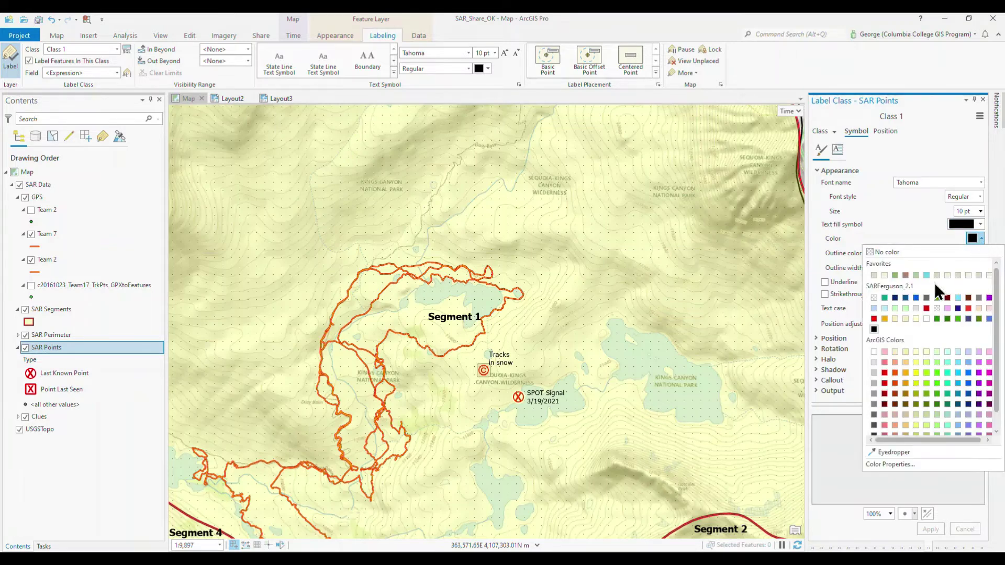
left_click(874, 320)
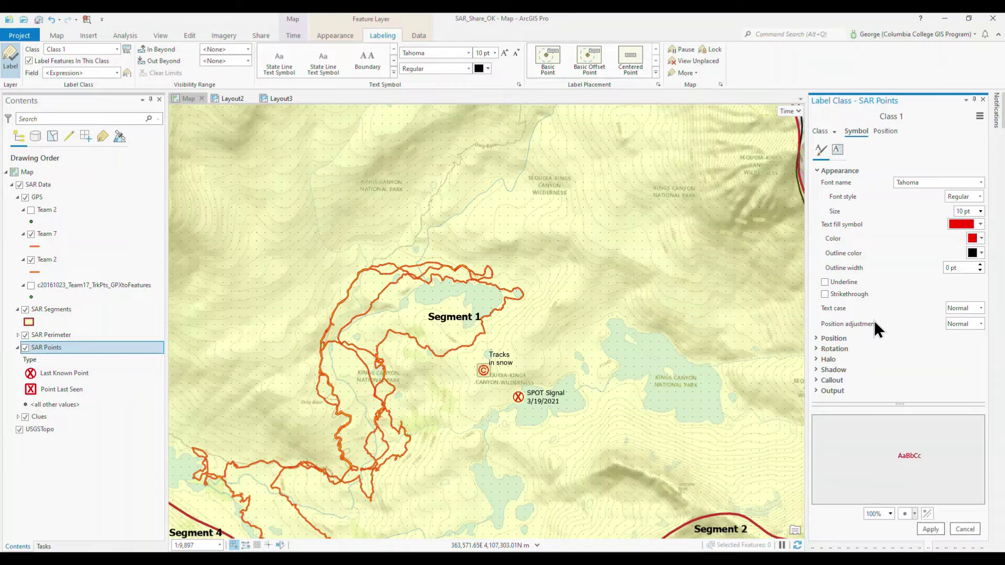
left_click(926, 530)
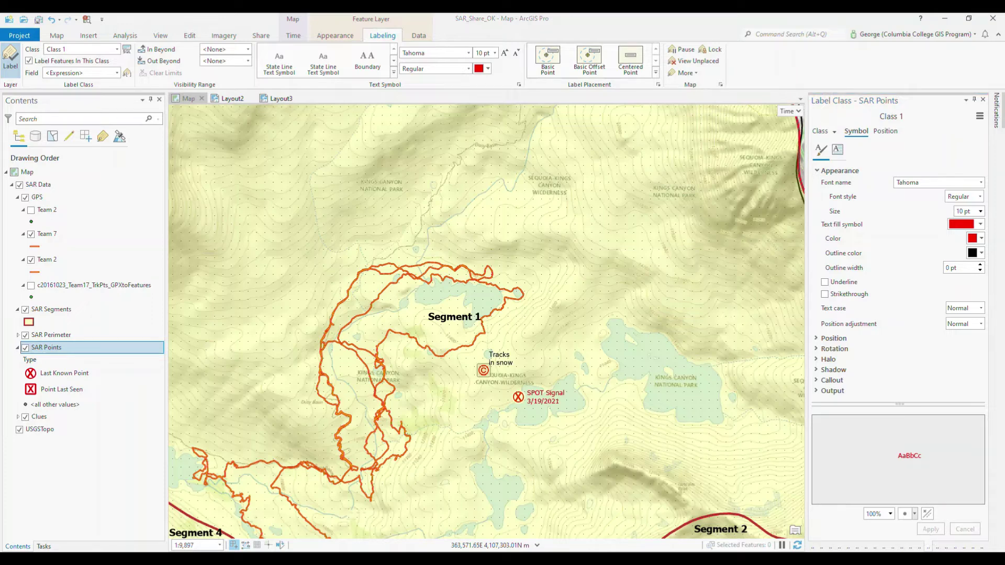
Make the SAR Points labels bold at a size of 12 pt and apply the change
left_click(980, 196)
left_click(963, 223)
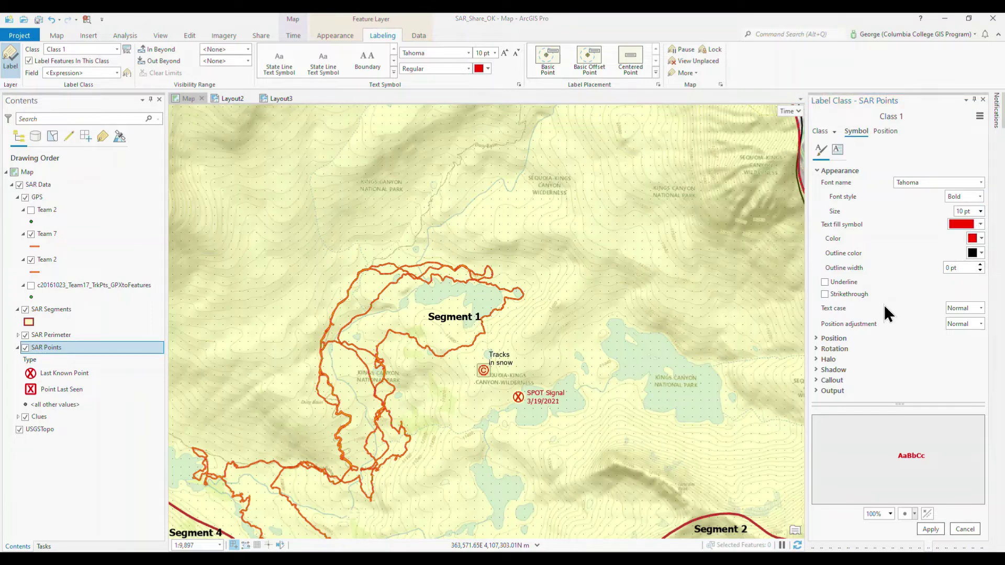
left_click(979, 212)
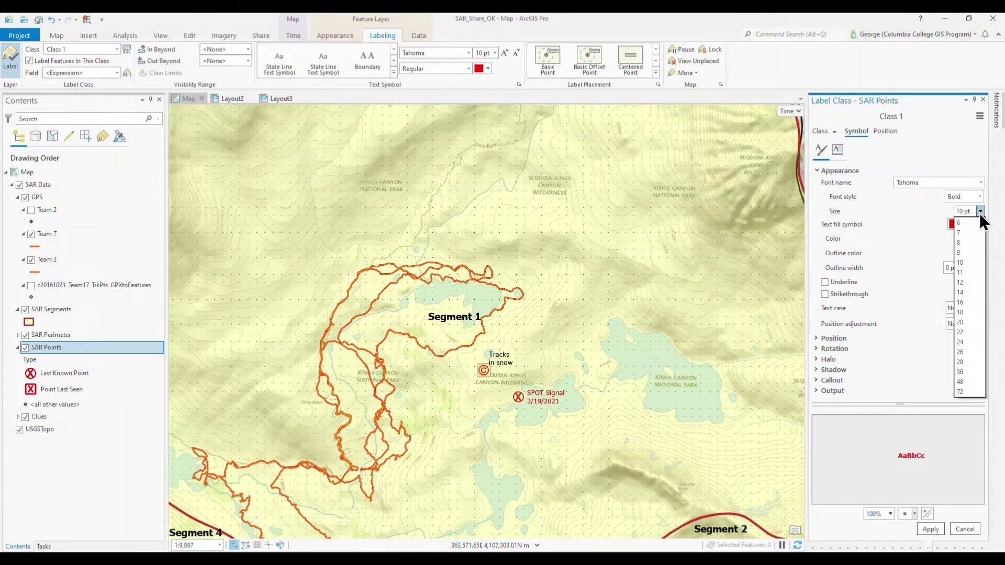
left_click(963, 283)
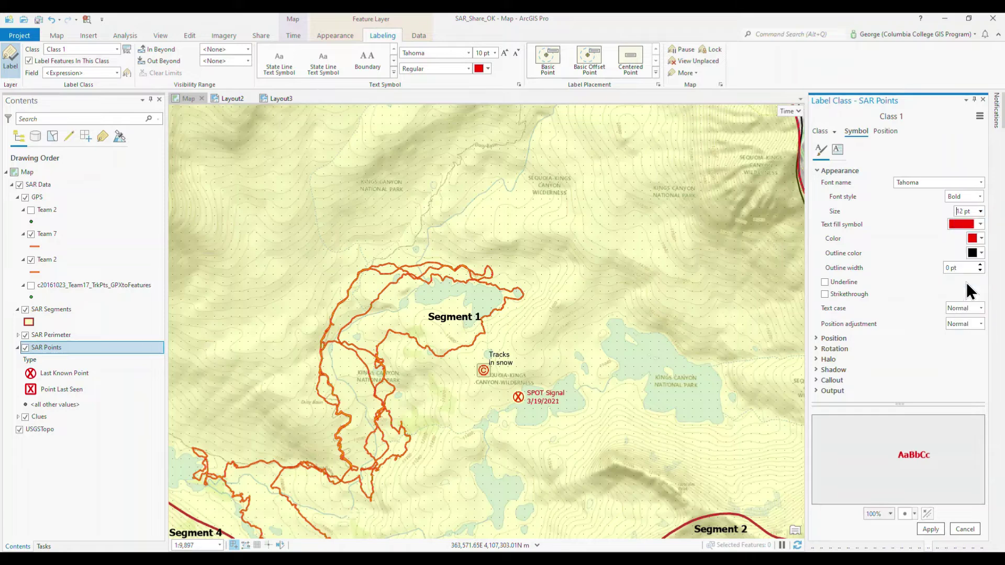
left_click(931, 529)
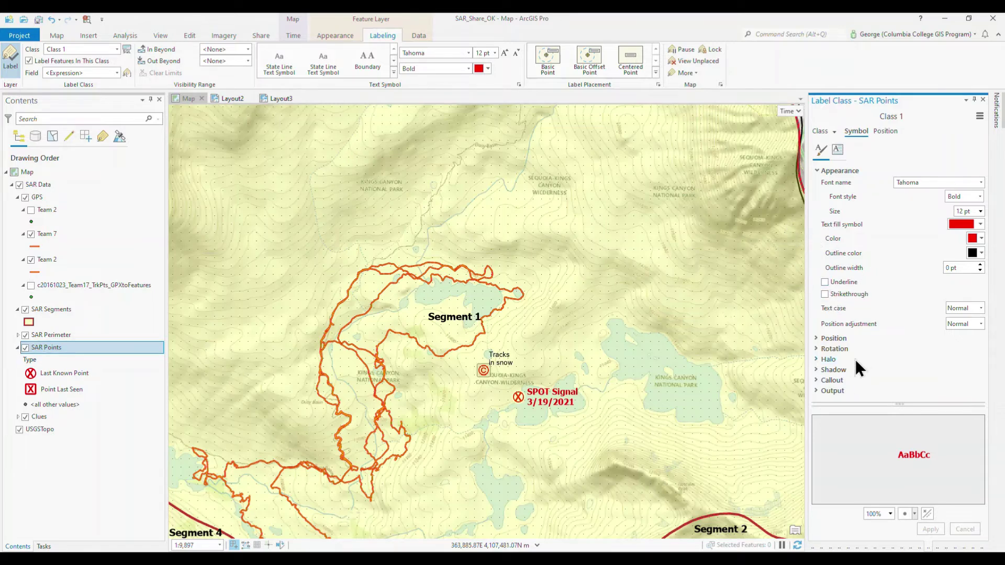
Add a white halo to the SAR Points labels, trying a halo size of 2 pt before applying 1 pt
left_click(815, 360)
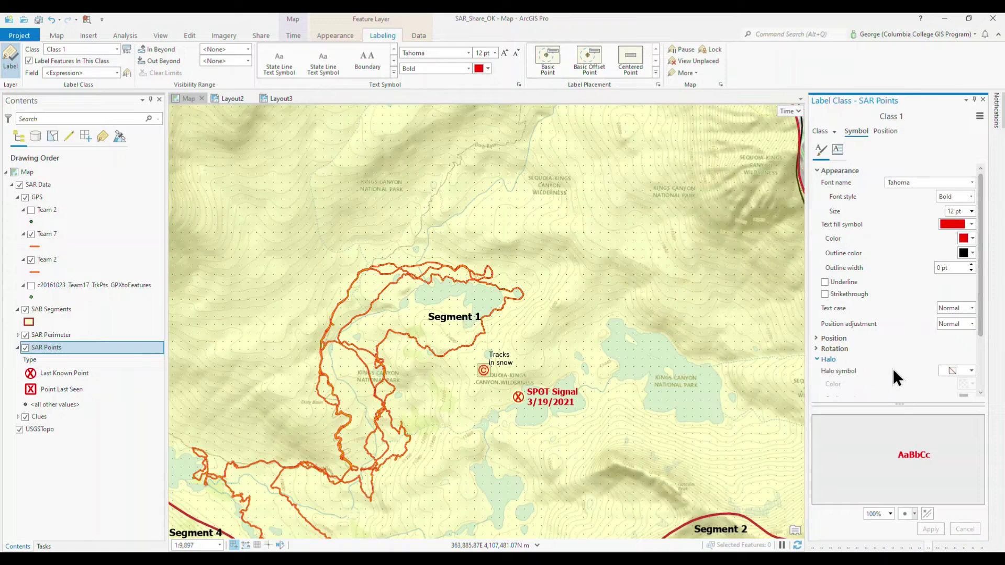
left_click(968, 370)
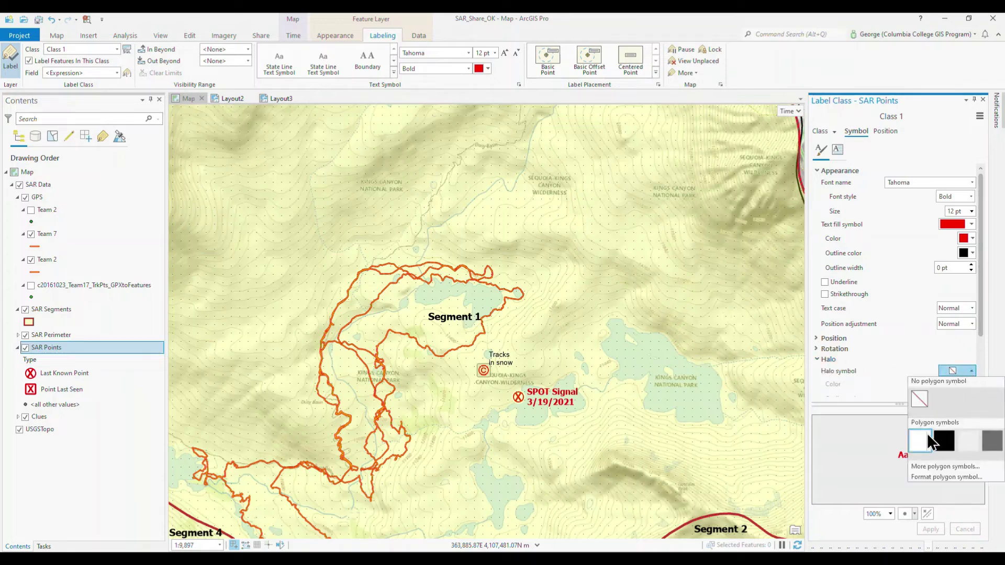
scroll(864, 319, "down", 2)
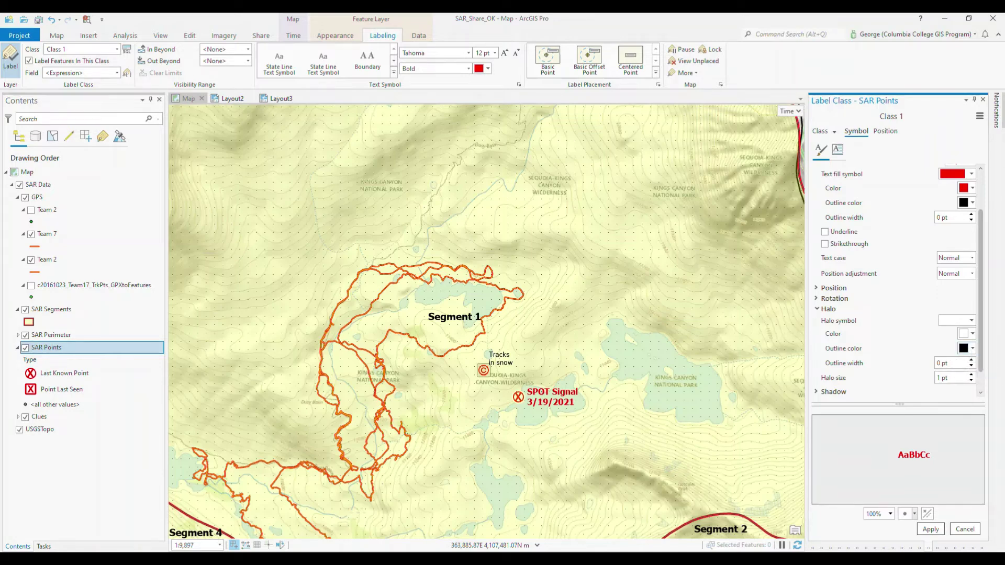
left_click(971, 372)
left_click(972, 374)
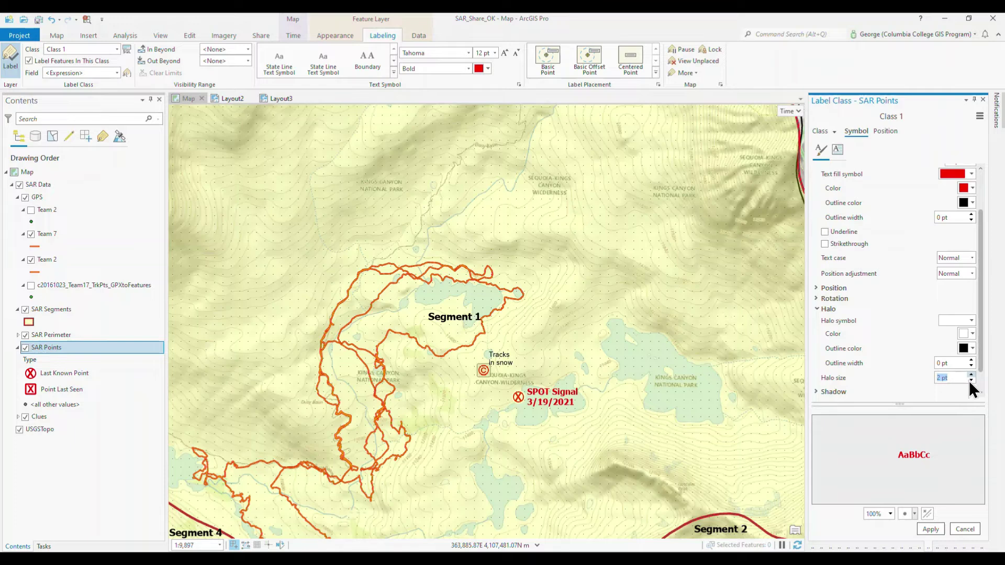
left_click(938, 528)
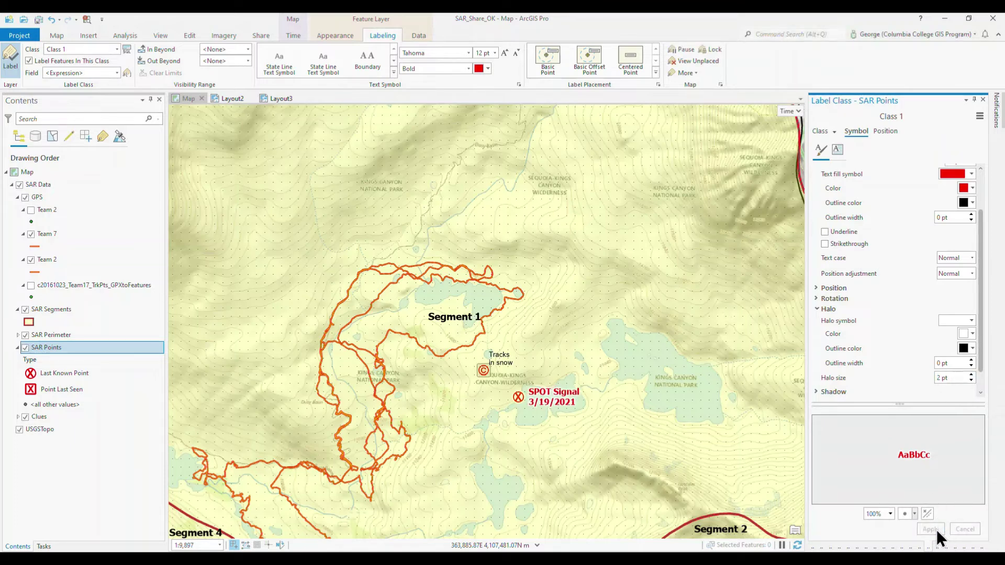
left_click(972, 381)
left_click(925, 527)
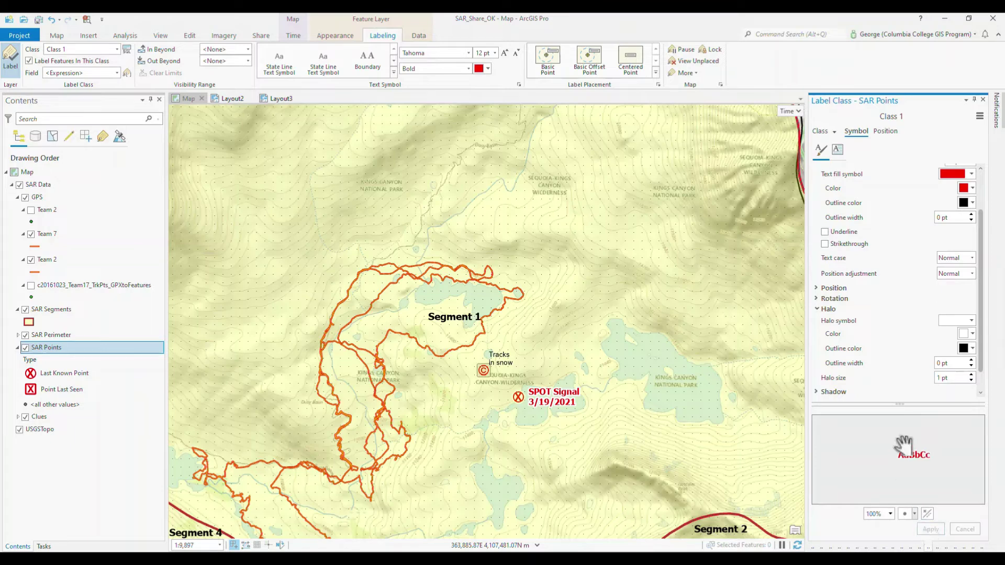
Give the white halo color of the SAR Points labels 41% transparency and apply it
left_click(962, 333)
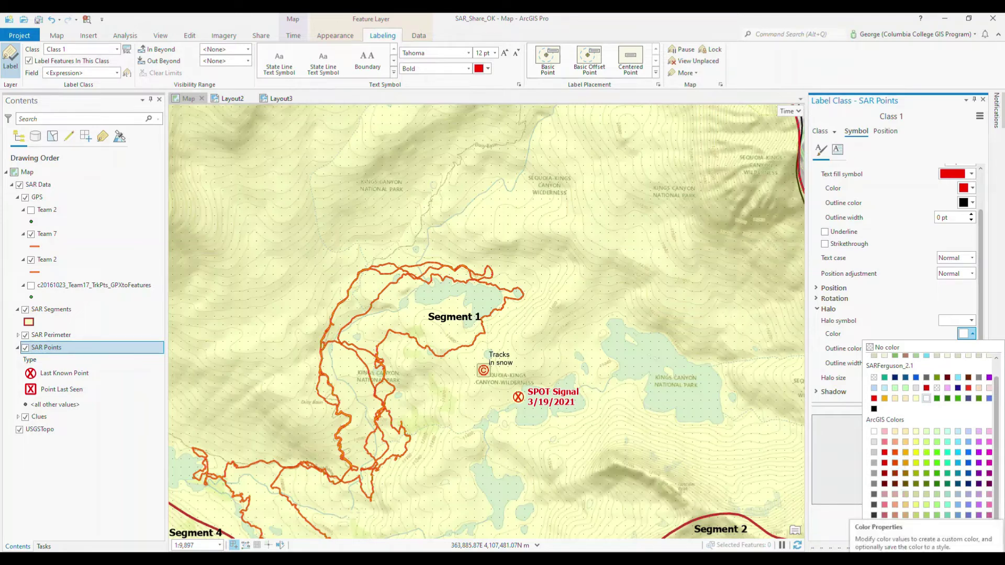
left_click(856, 513)
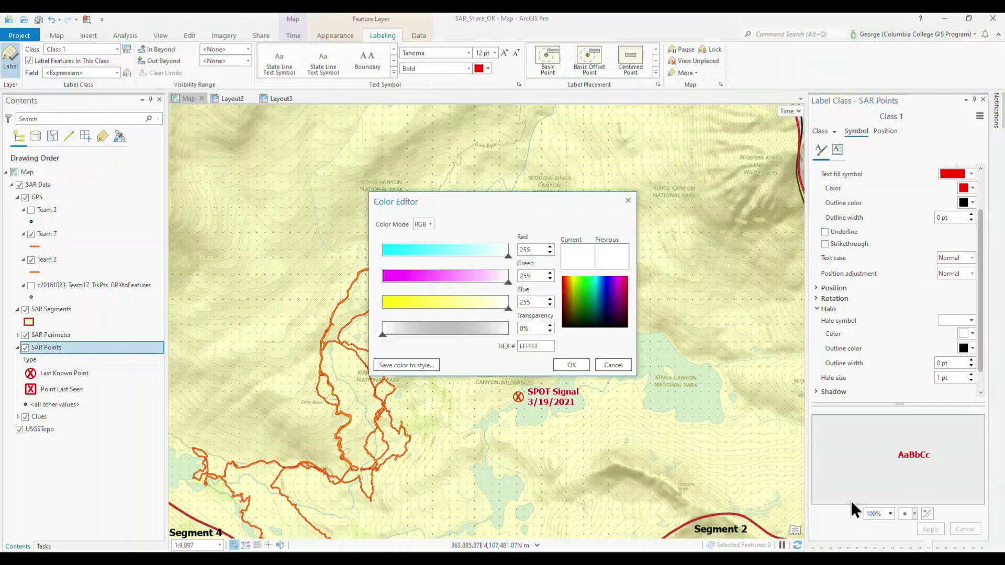
left_click_drag(387, 338, 435, 335)
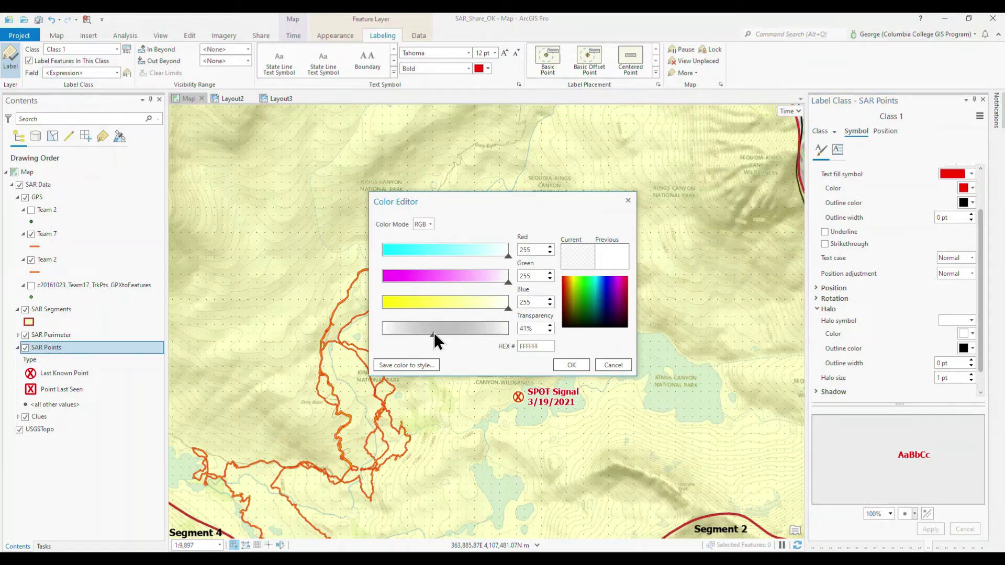
left_click(571, 365)
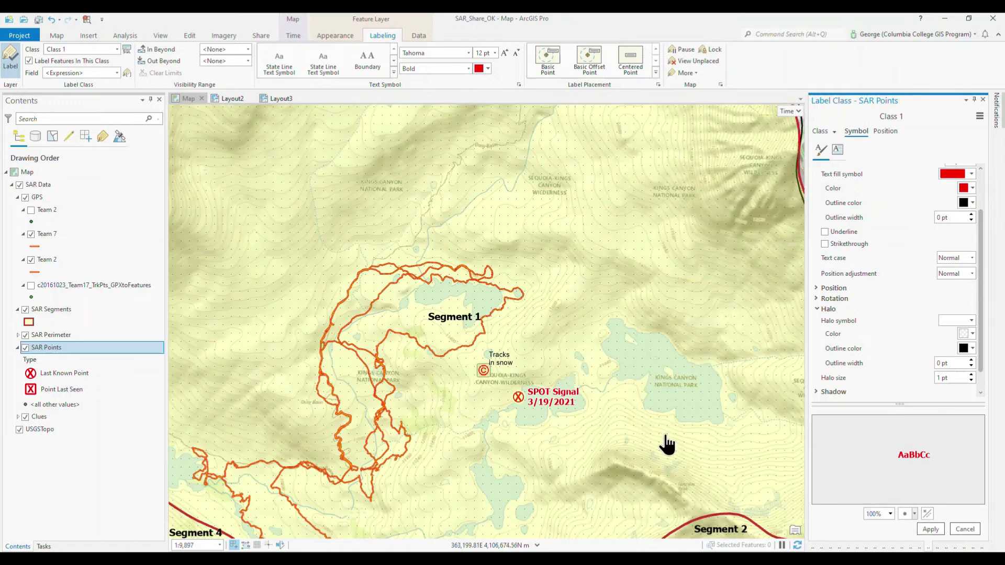
left_click(926, 532)
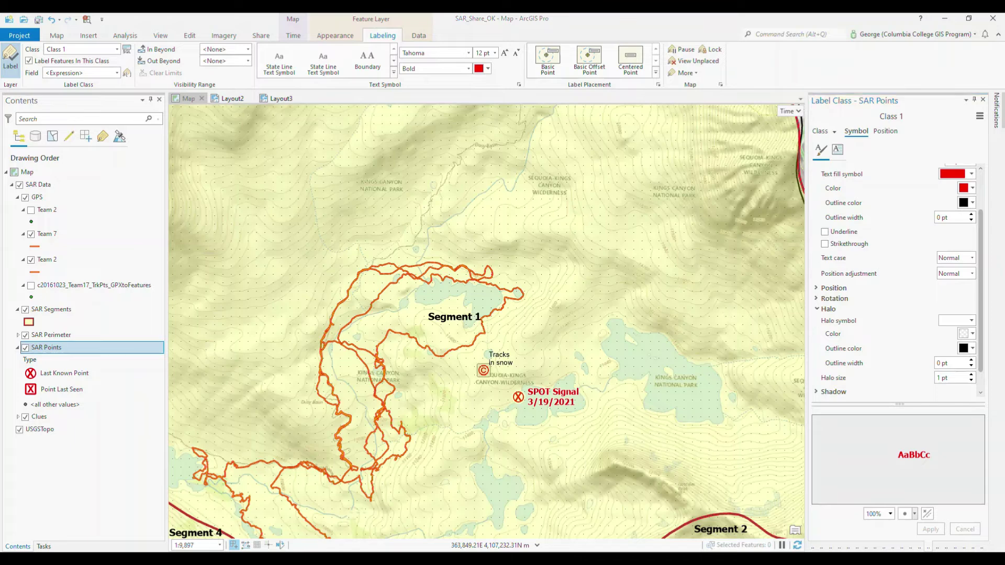
Match the SAR Points label text color to the SPOT Signal point symbol by sampling it with the Eyedropper, and apply it
scroll(518, 411, "up", 3)
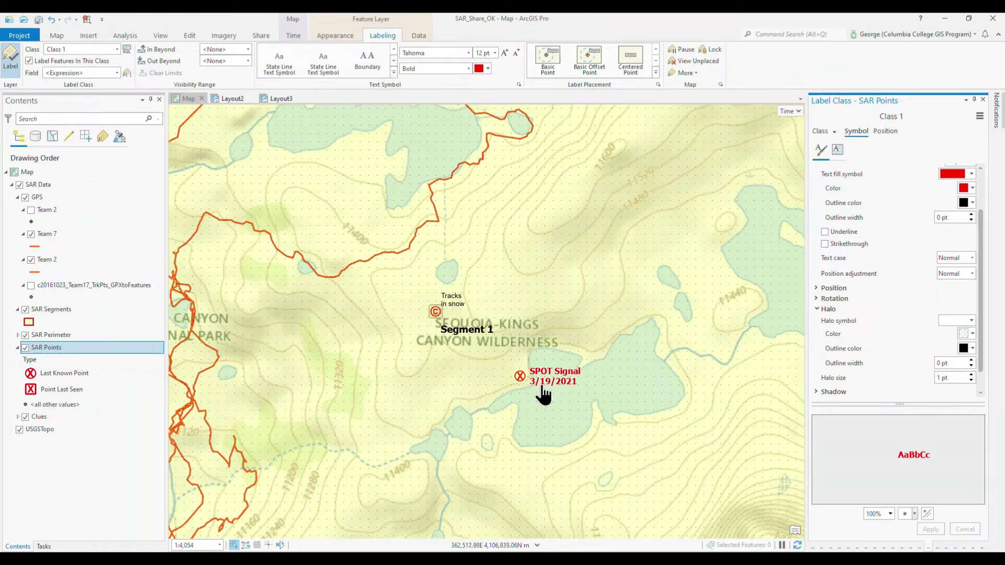
scroll(537, 392, "up", 1)
scroll(534, 392, "up", 3)
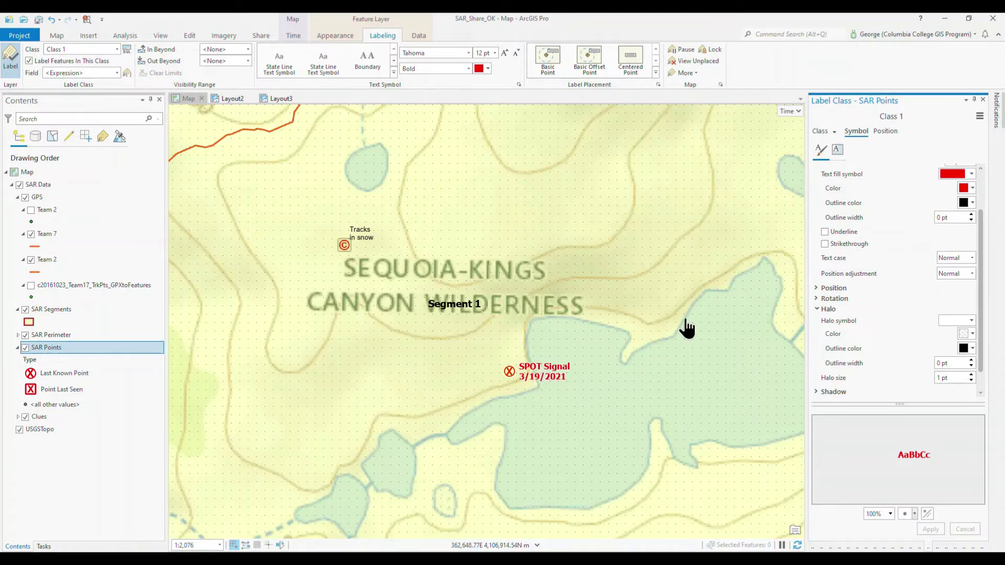
scroll(868, 374, "down", 1)
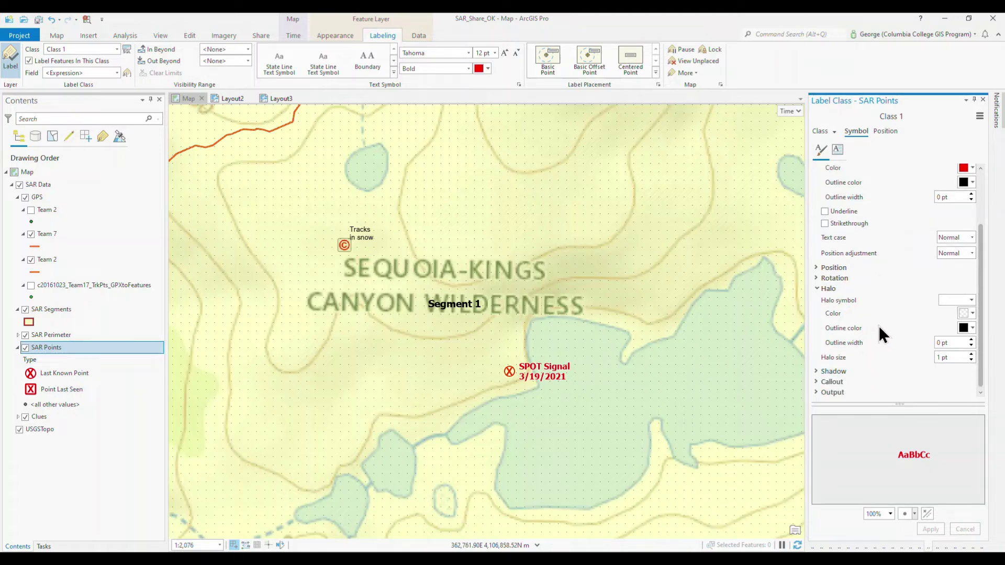
left_click(966, 167)
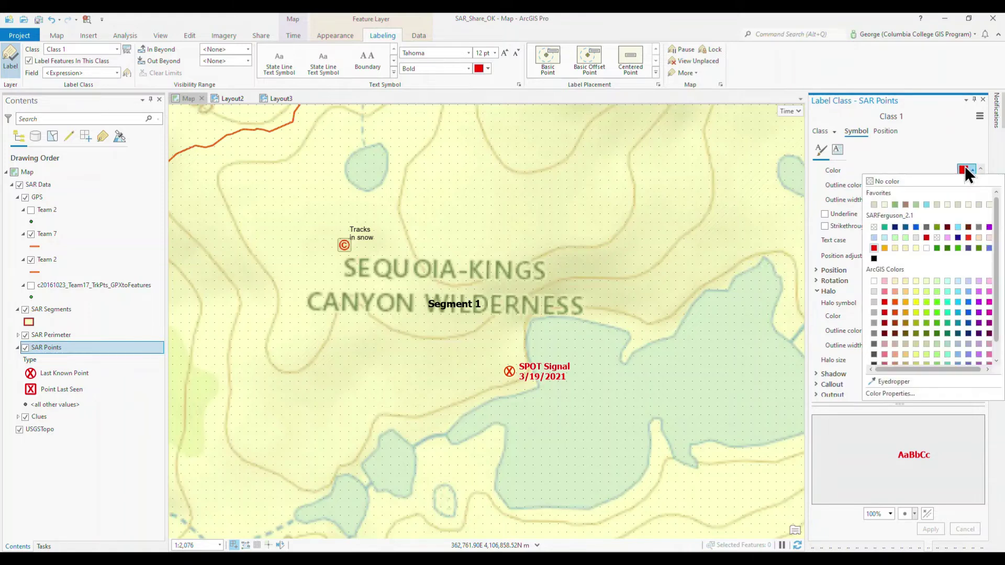
left_click(890, 382)
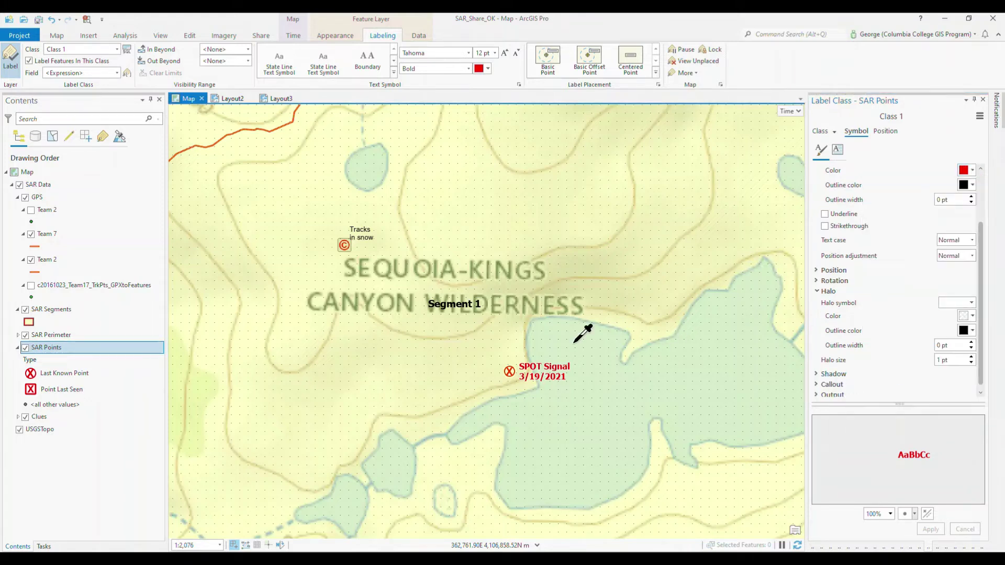
left_click(513, 370)
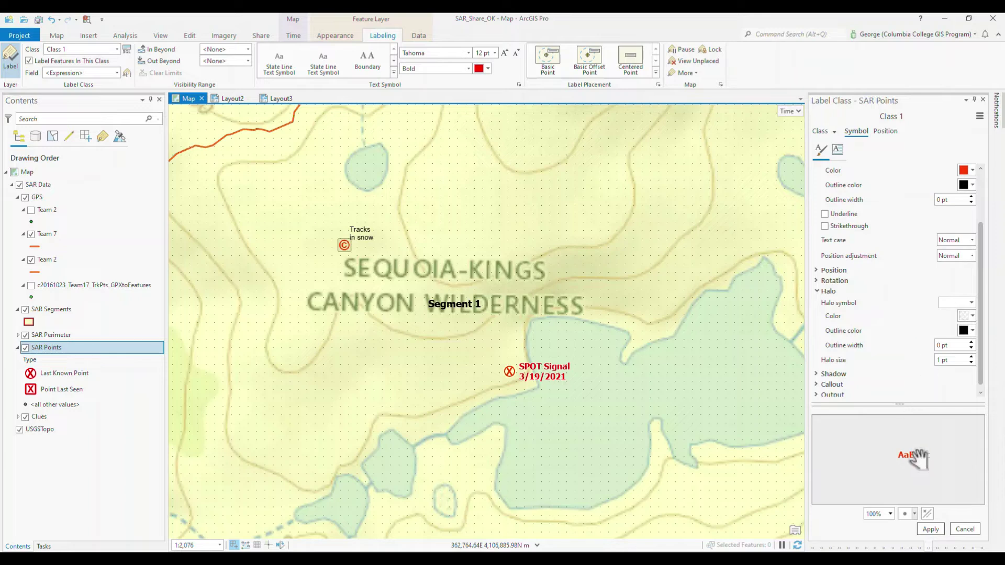
left_click(926, 526)
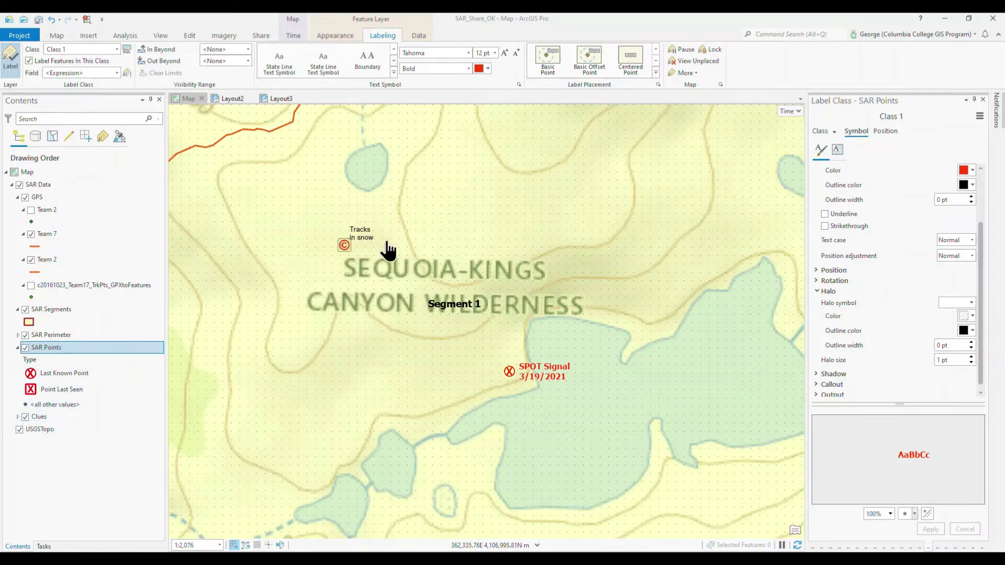
Show the c20161023_Team17_TrkPts_GPXtoFeatures points on the map along the GPS tracks
scroll(485, 213, "down", 3)
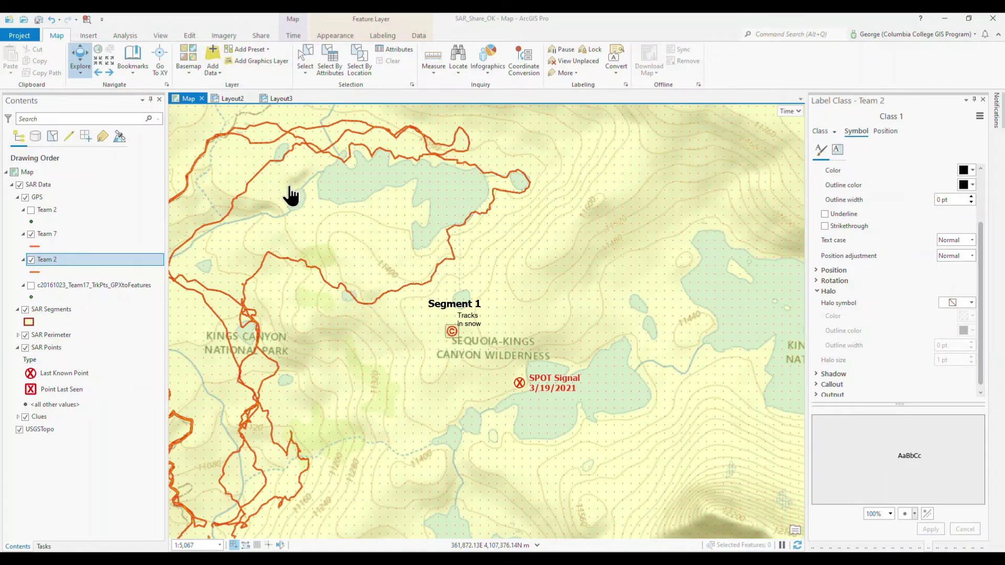
left_click_drag(287, 195, 489, 199)
scroll(476, 307, "down", 1)
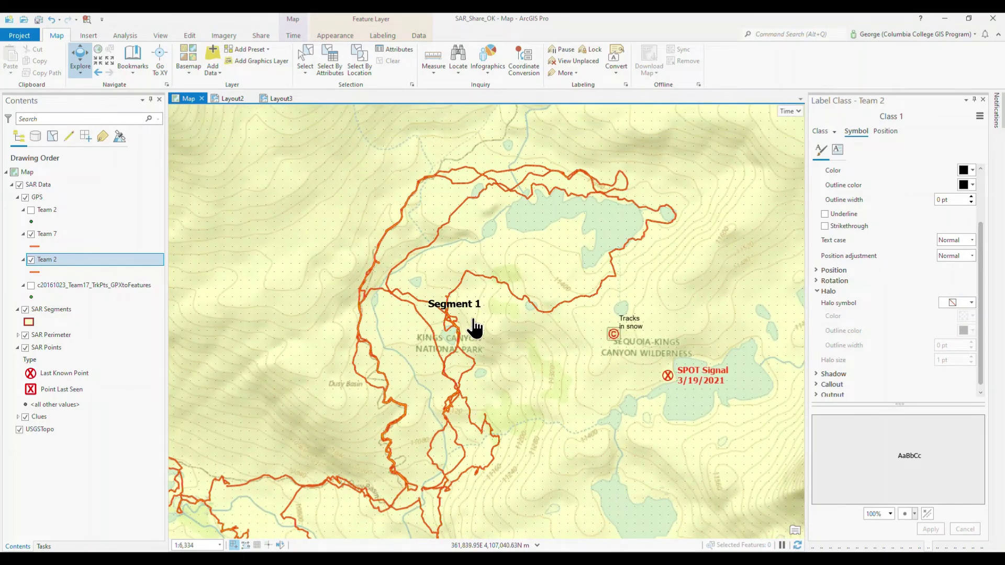
left_click(31, 286)
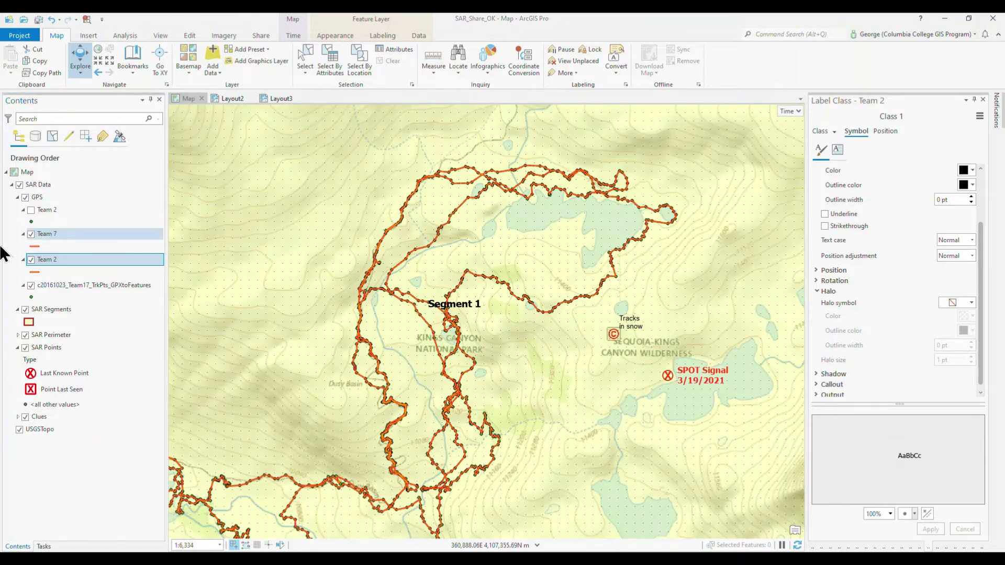
Open the attribute table of the Team 2 track line layer and look through its columns up to the last one
left_click(47, 235)
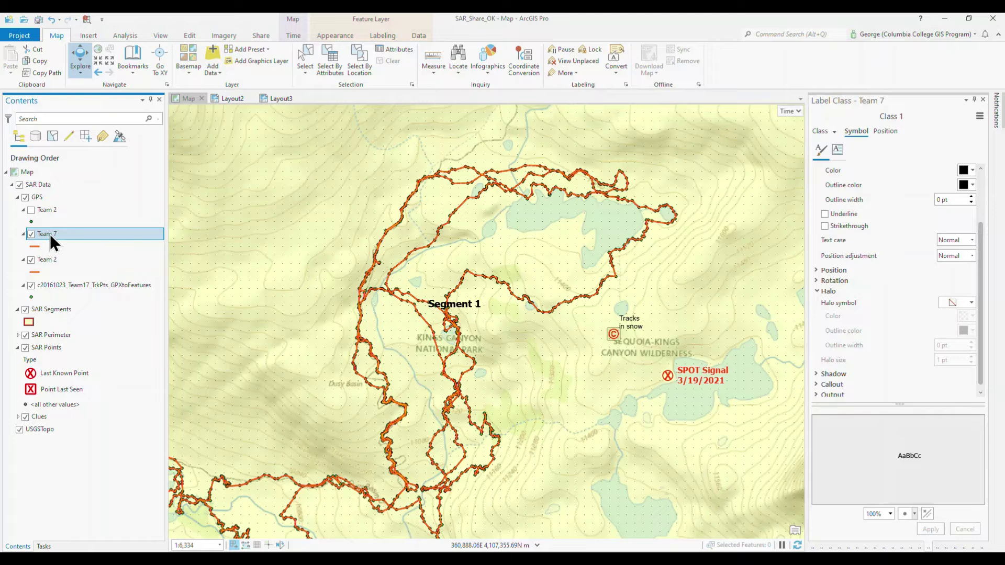
left_click(52, 260)
right_click(52, 260)
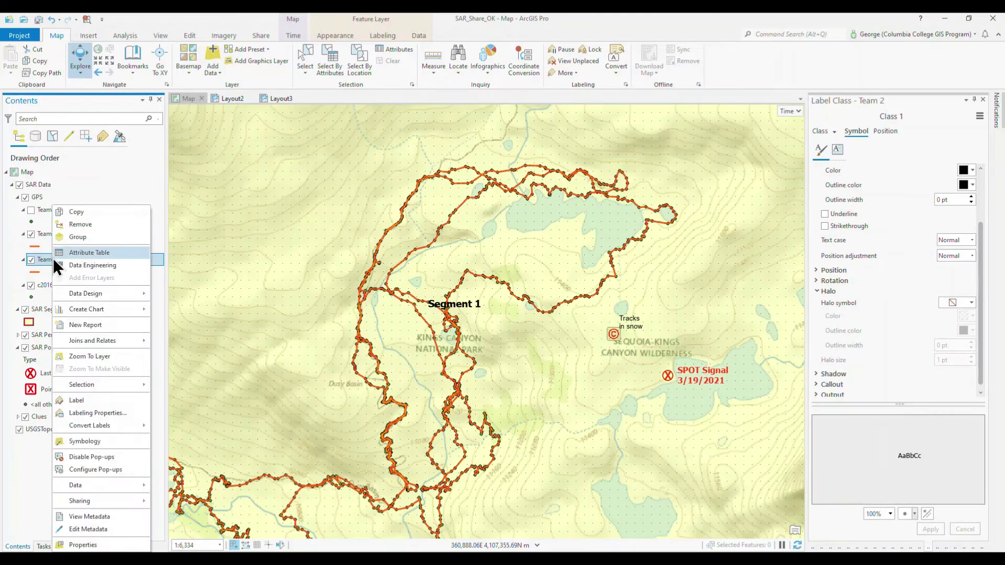
left_click(73, 254)
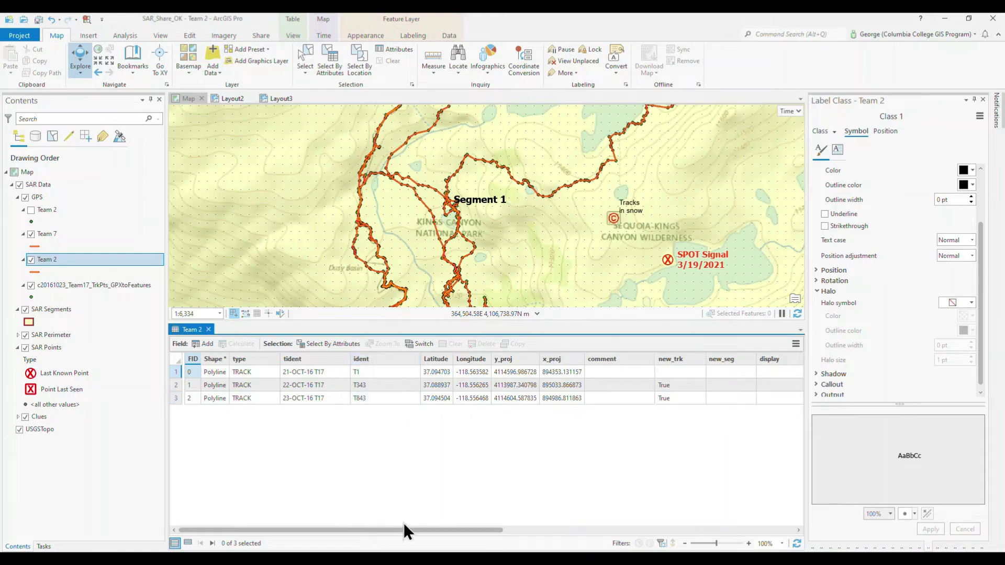
left_click_drag(400, 530, 736, 546)
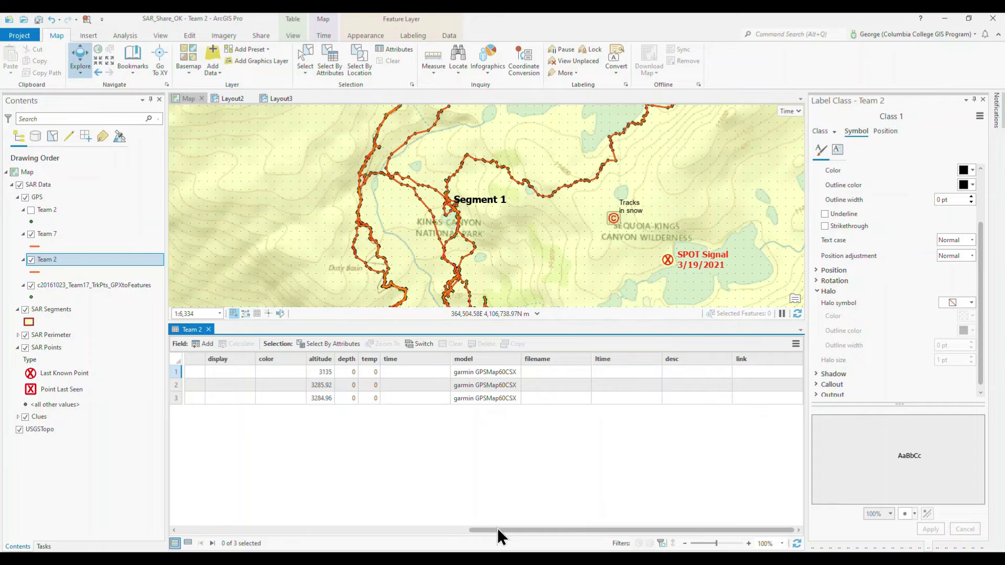
left_click_drag(499, 531, 546, 546)
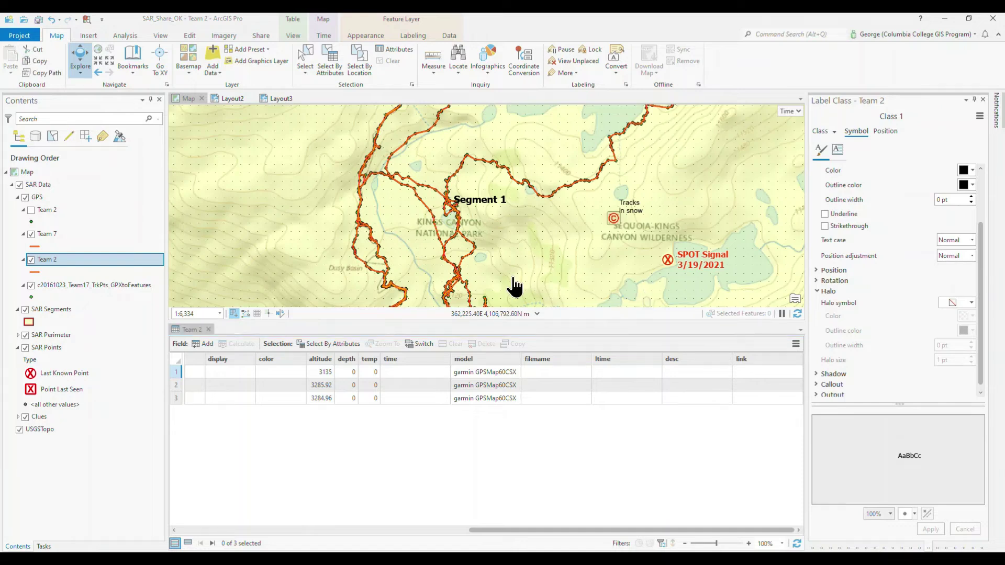
Add a new field named Label with data type Text to the Team 2 track table and save the field changes
left_click(204, 344)
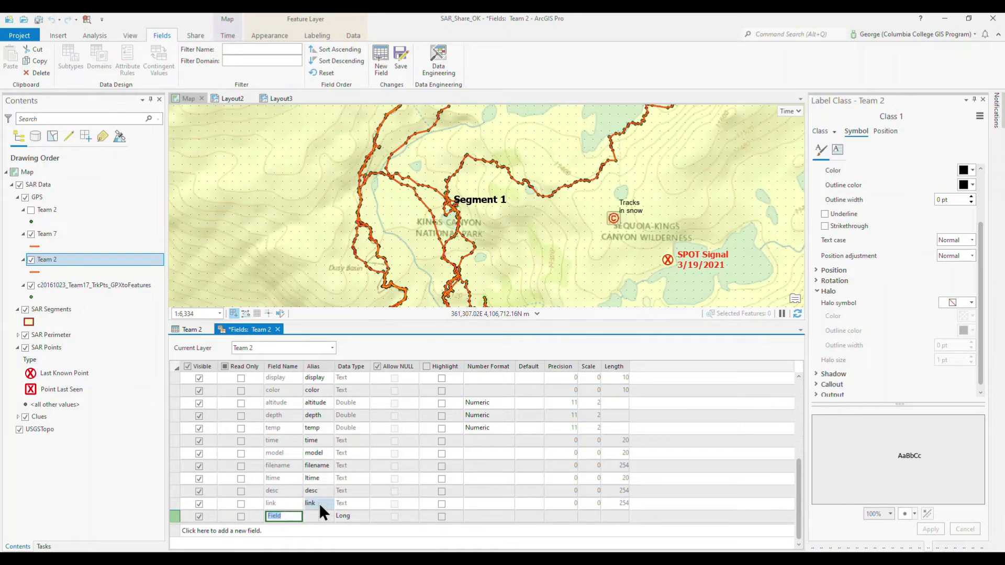
type("Label")
key("Return")
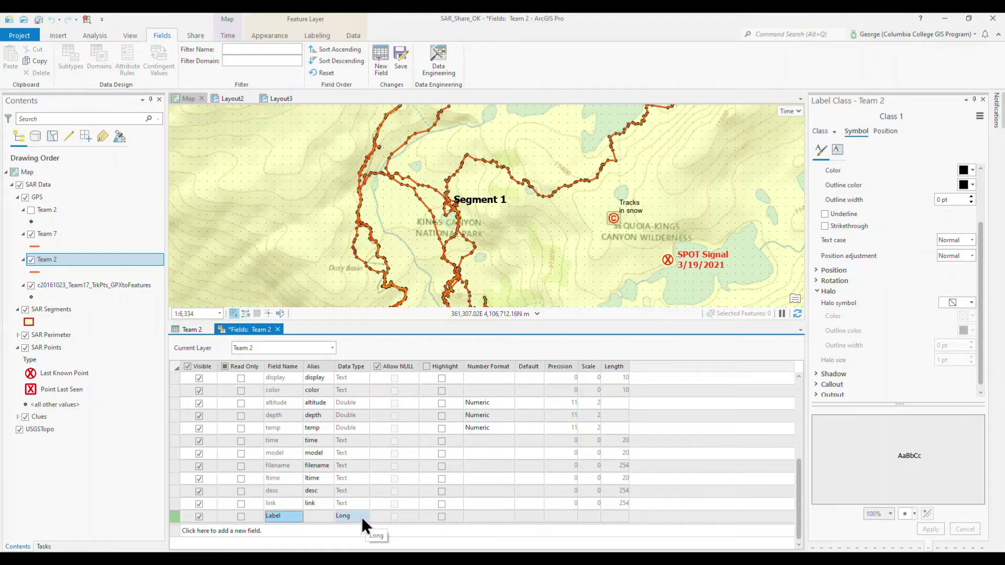
left_click(363, 517)
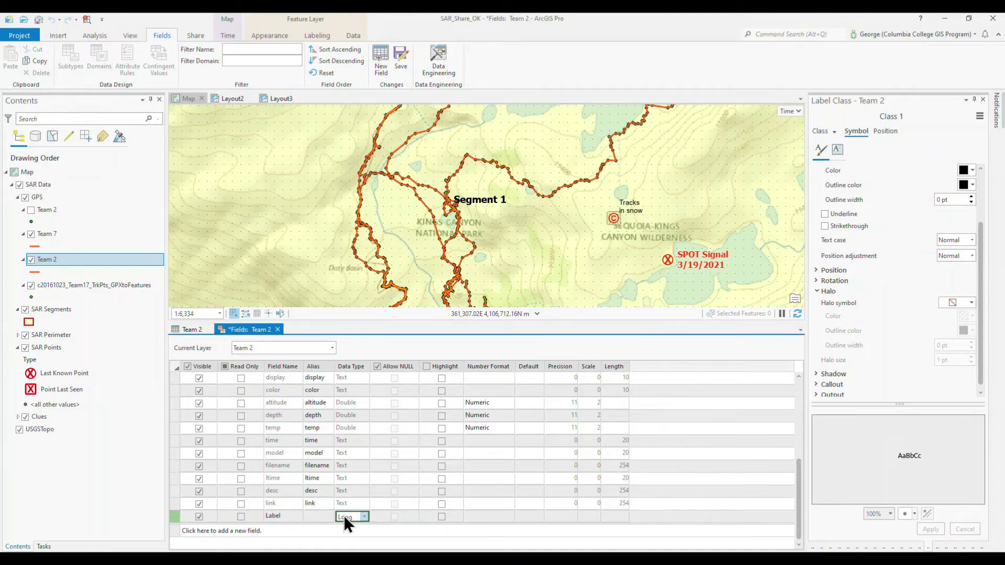
left_click(344, 517)
left_click(343, 505)
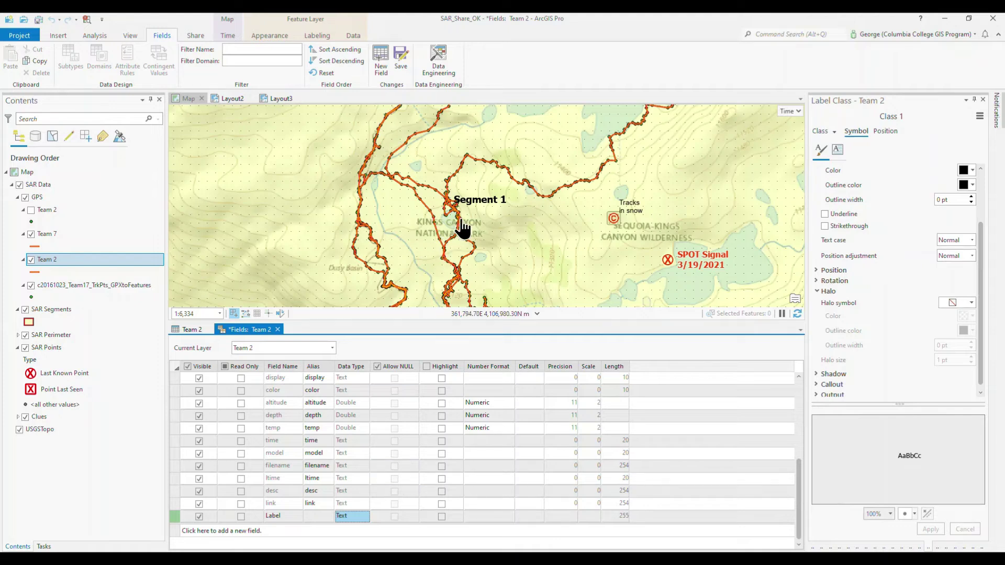
left_click(400, 53)
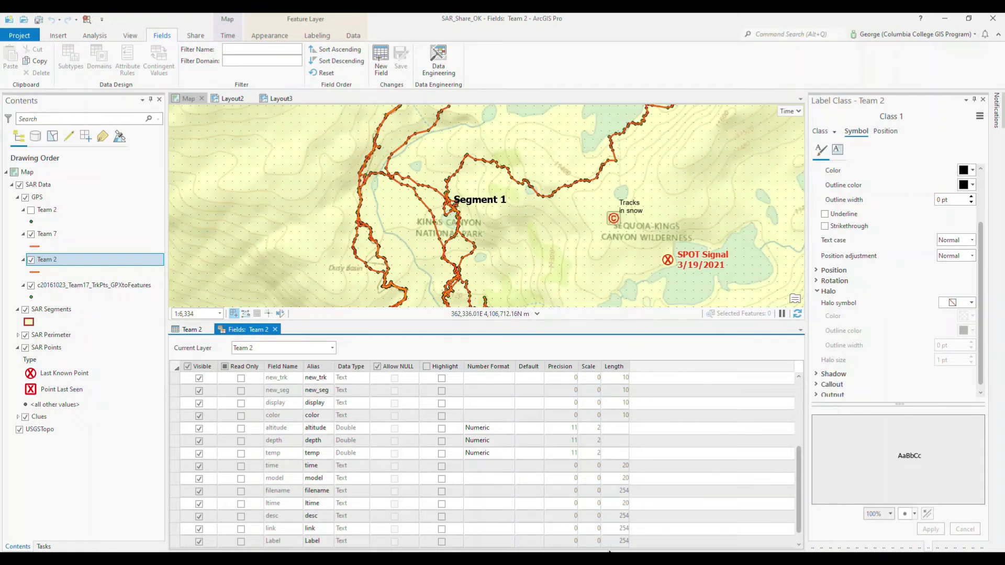
Enable editing and enter "Team 2" in the Label column for all three records of the Team 2 track table
left_click(192, 330)
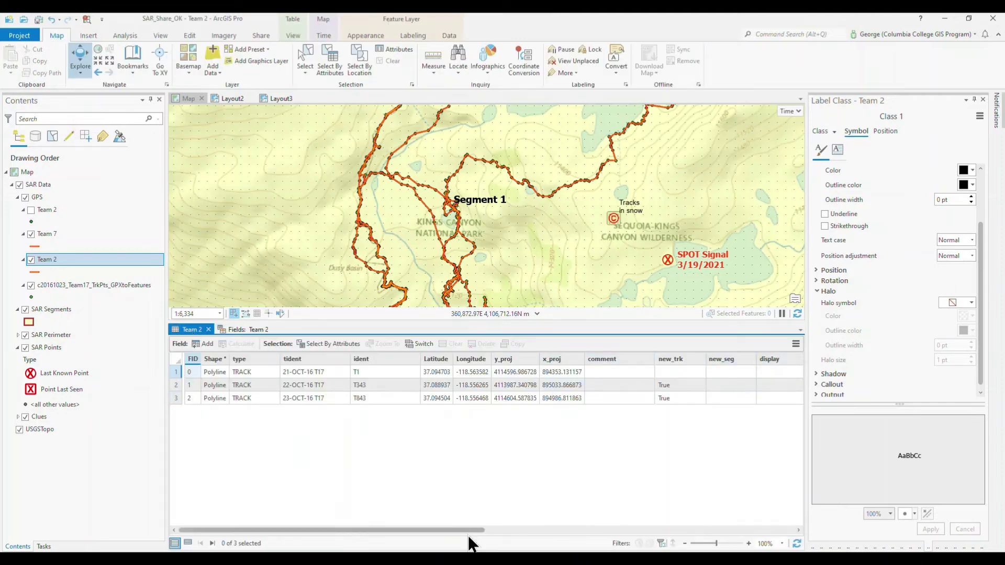
left_click_drag(447, 530, 852, 523)
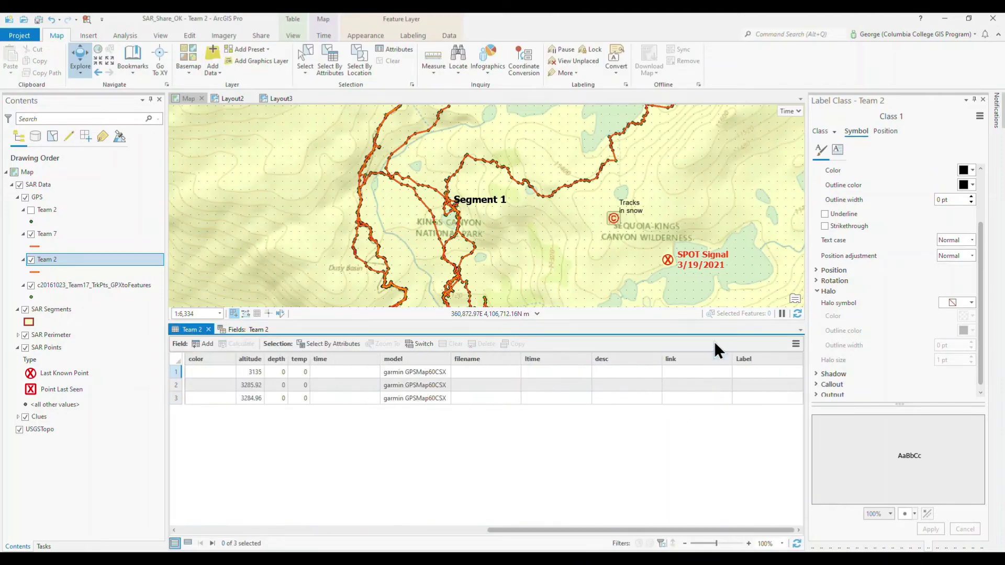
left_click(740, 371)
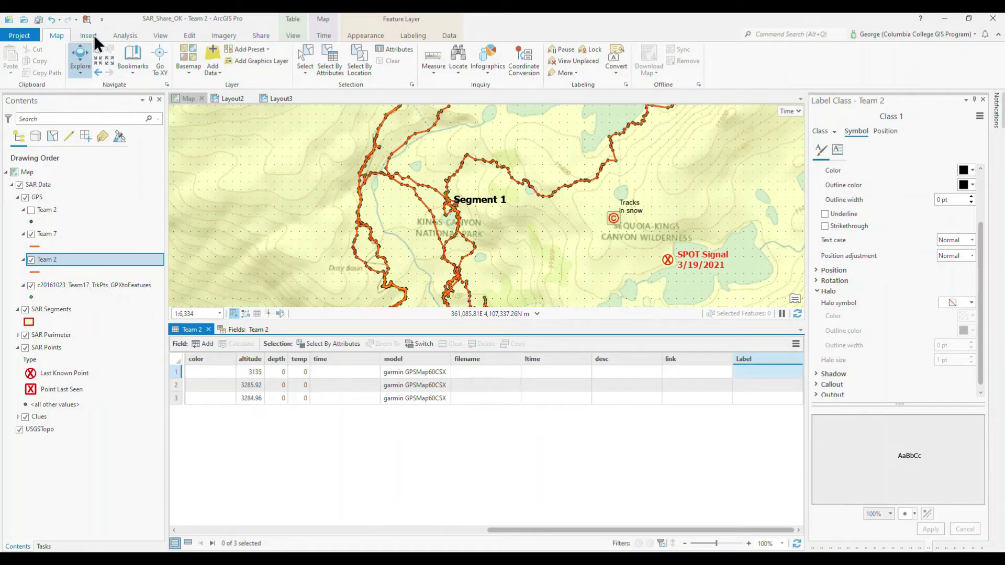
left_click(189, 35)
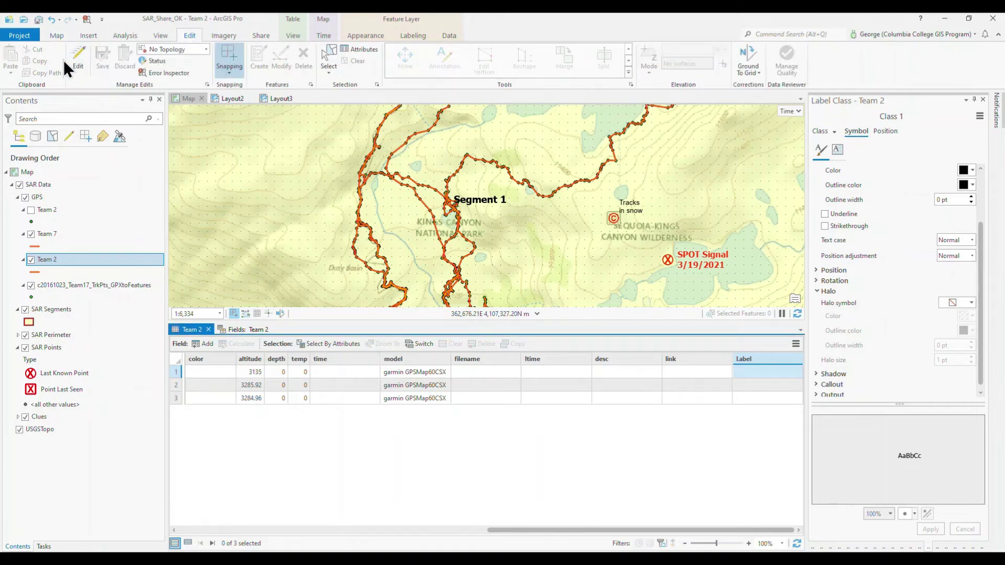
left_click(77, 51)
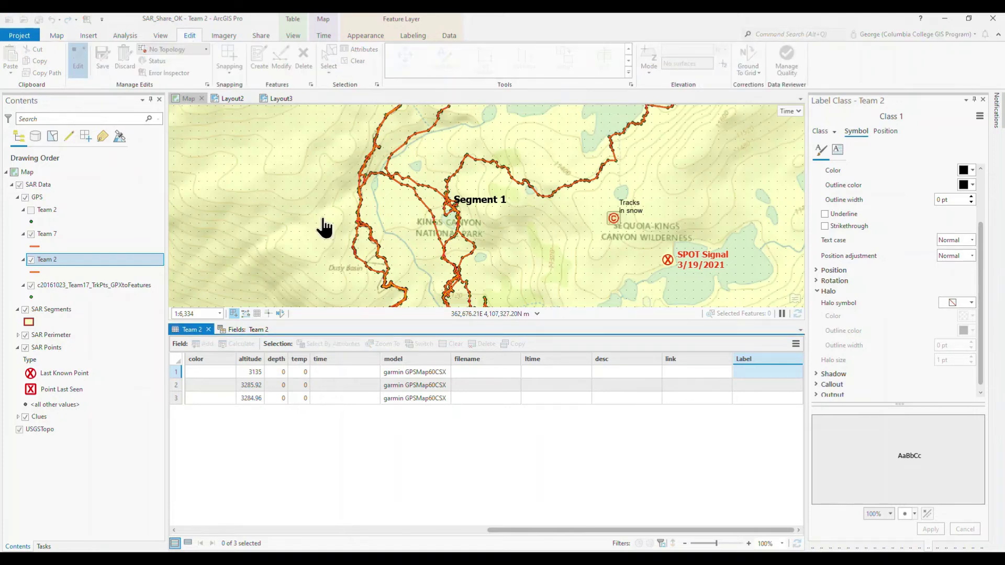
left_click(748, 373)
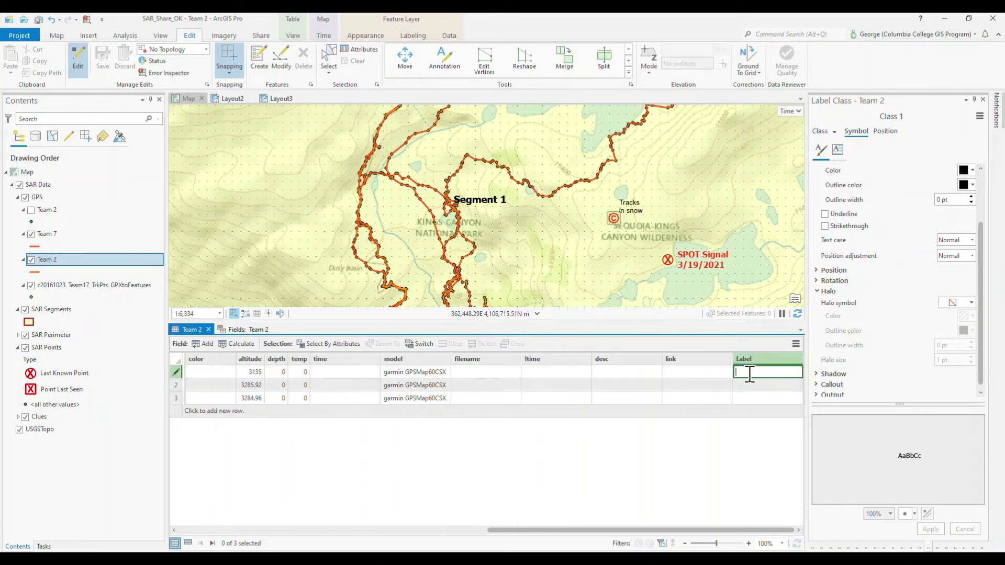
type("Team 2")
key("Return")
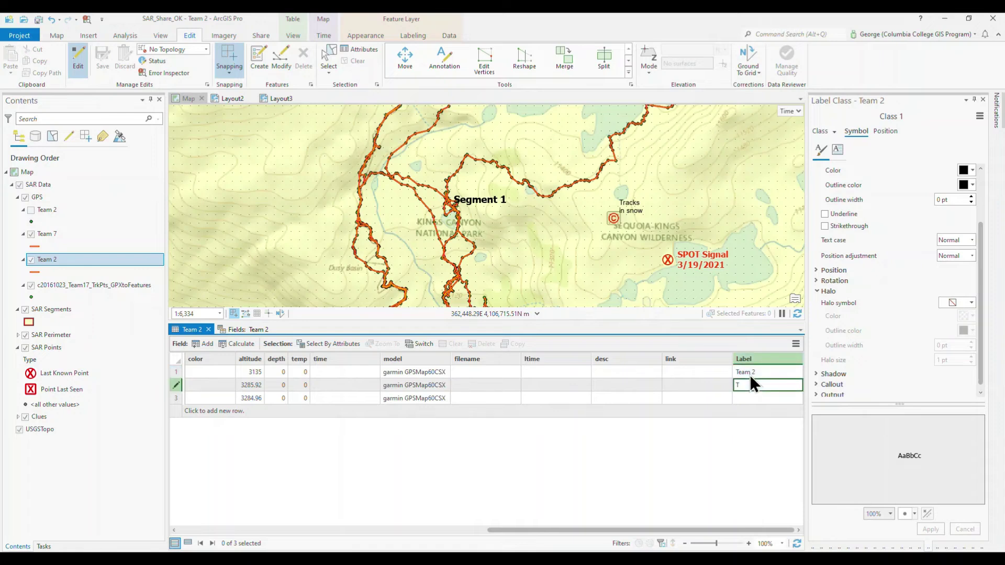
type("Team")
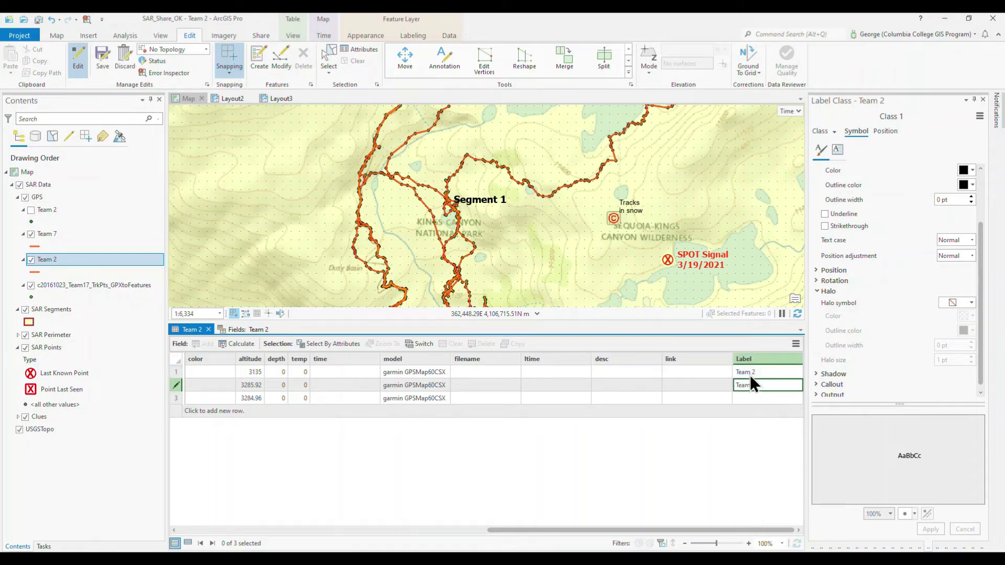
key("Return")
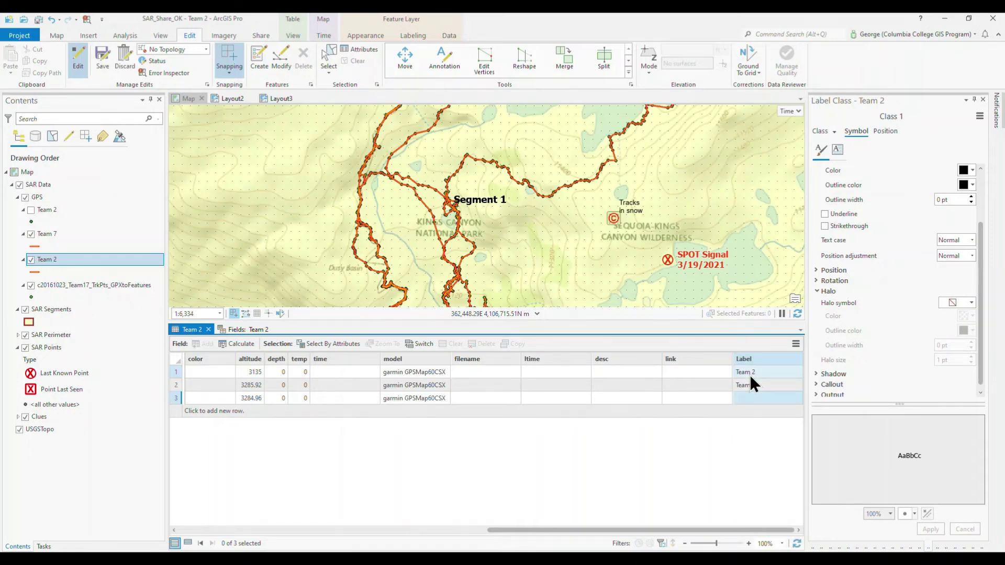
type("Team 2")
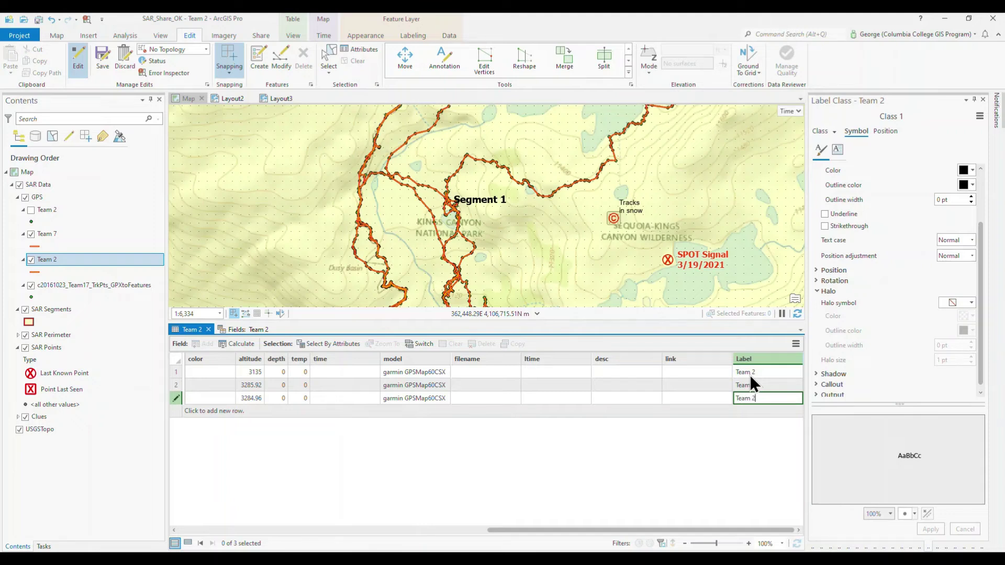
key("Return")
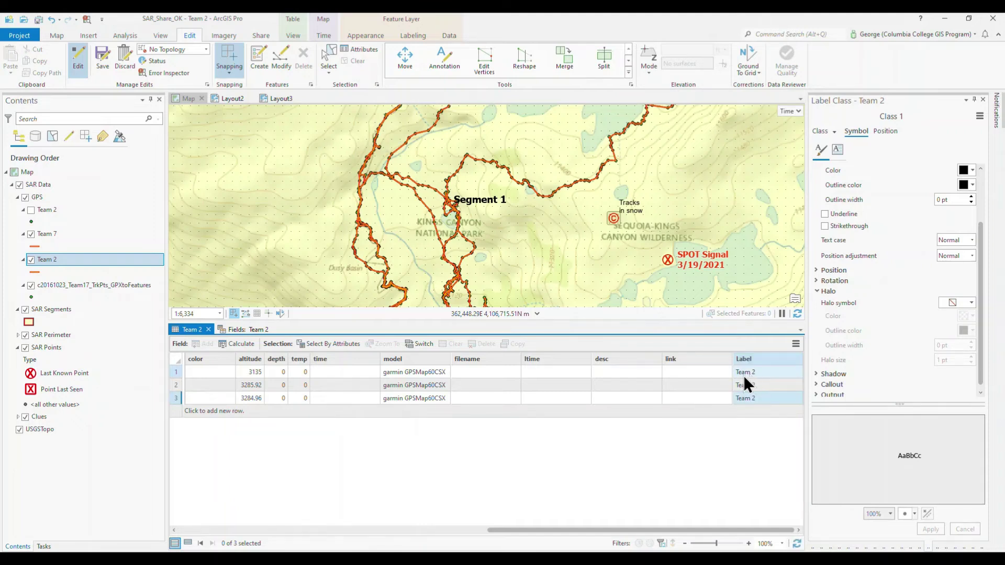
Save the edits to the Team 2 table and end the editing session
left_click(99, 53)
left_click(512, 309)
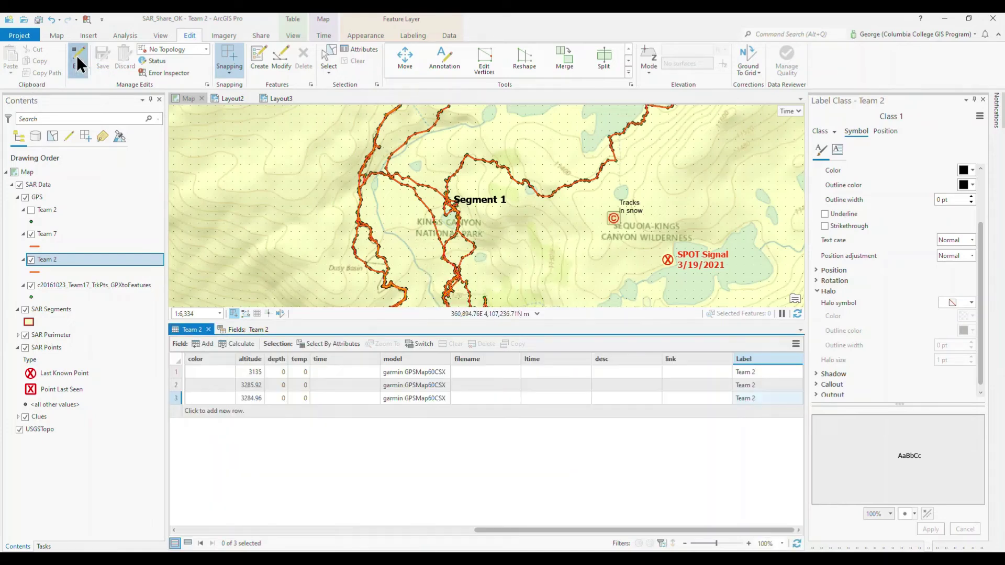
left_click(76, 55)
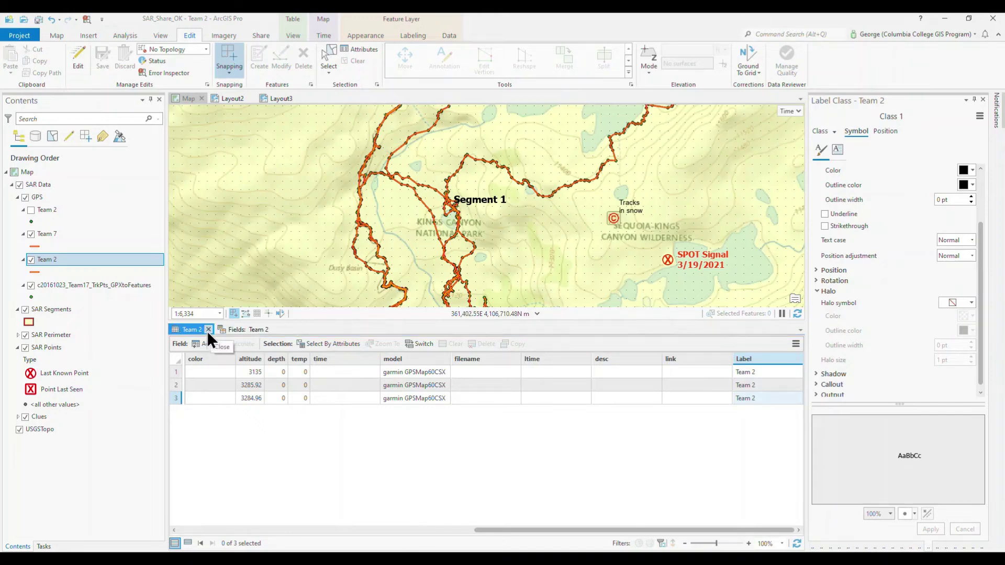
Close the Team 2 table and its fields view, and hide the c20161023_Team17_TrkPts_GPXtoFeatures layer
left_click(208, 329)
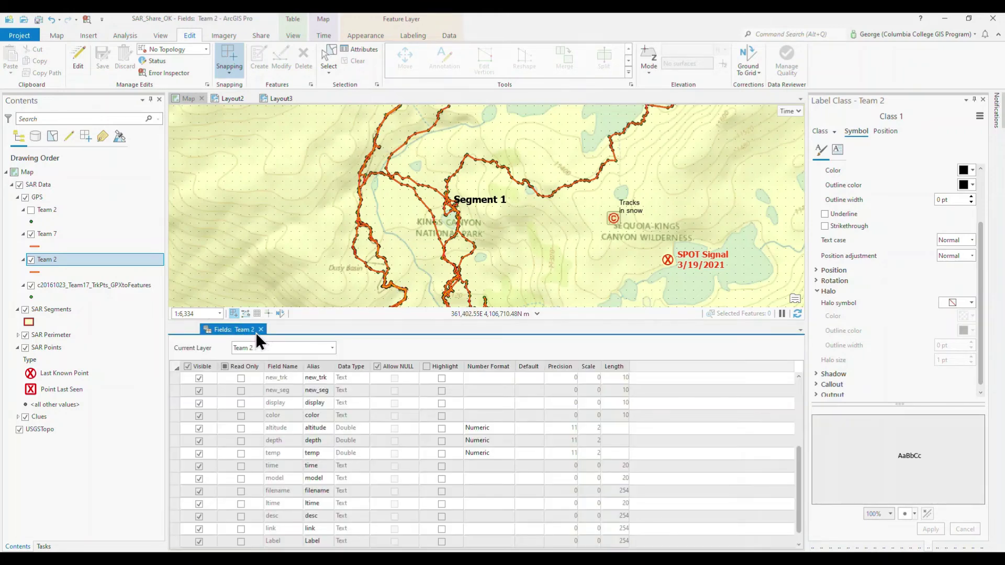
left_click(229, 329)
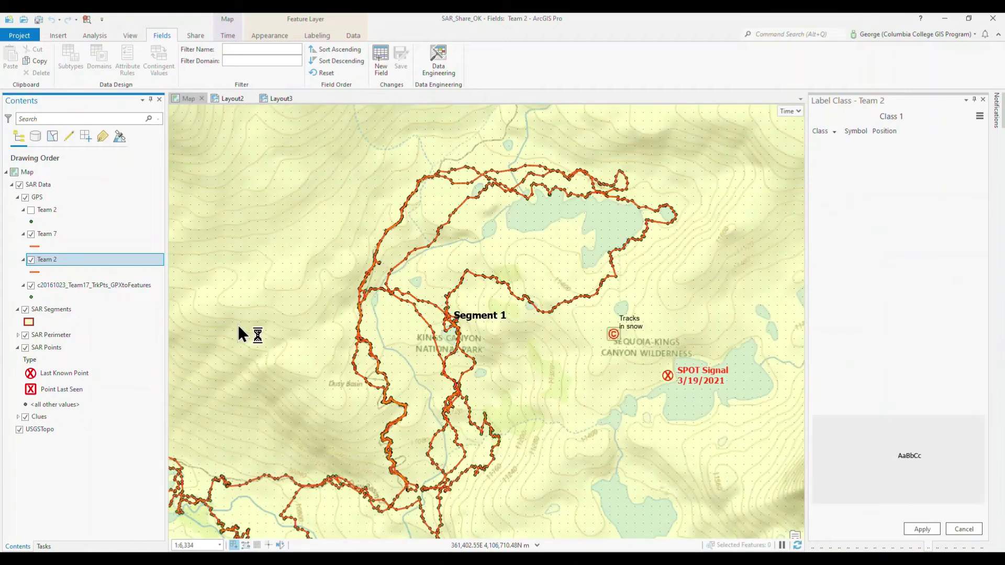
left_click(40, 285)
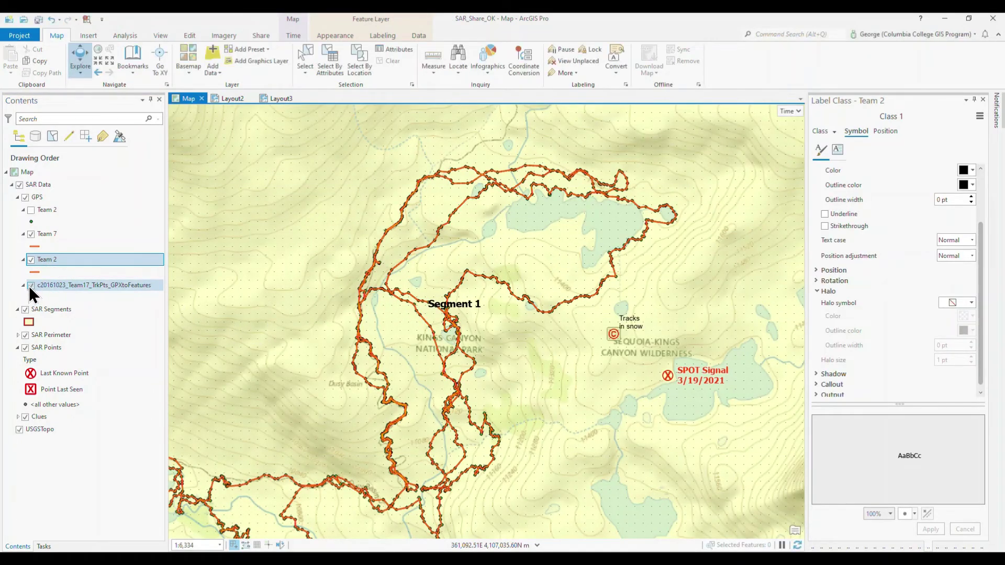
left_click(30, 285)
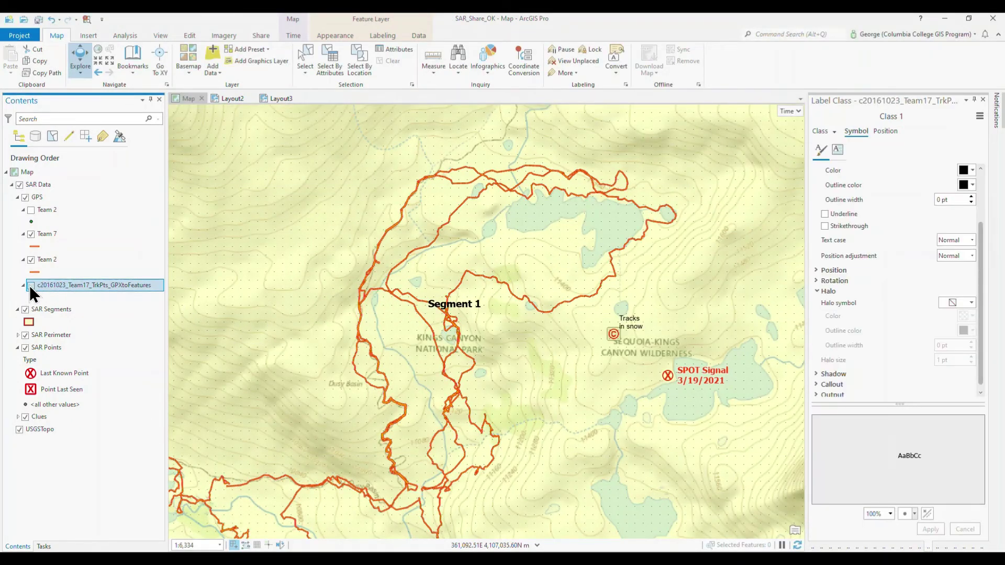
Turn on labels for the Team 2 track line layer
left_click(71, 259)
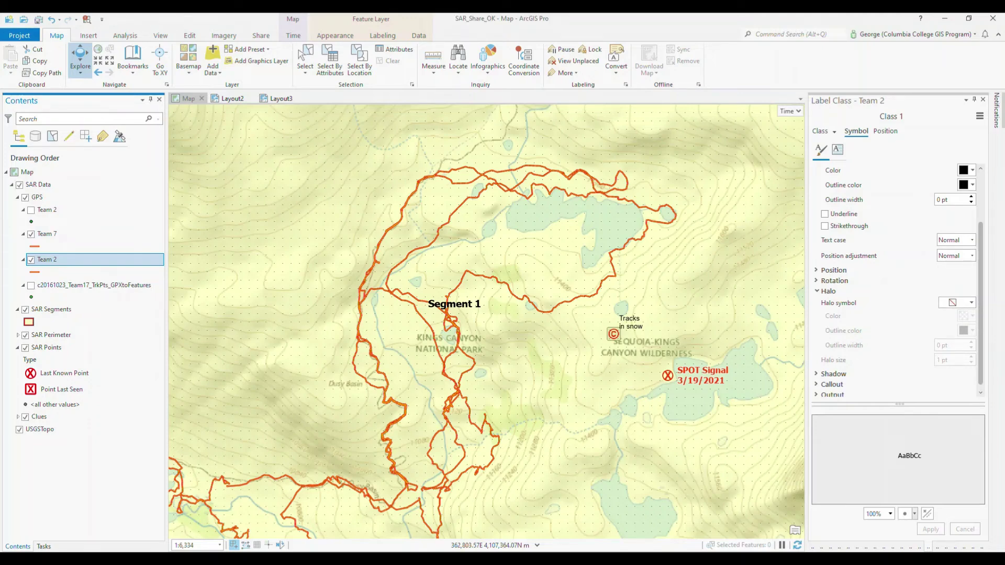
left_click(383, 36)
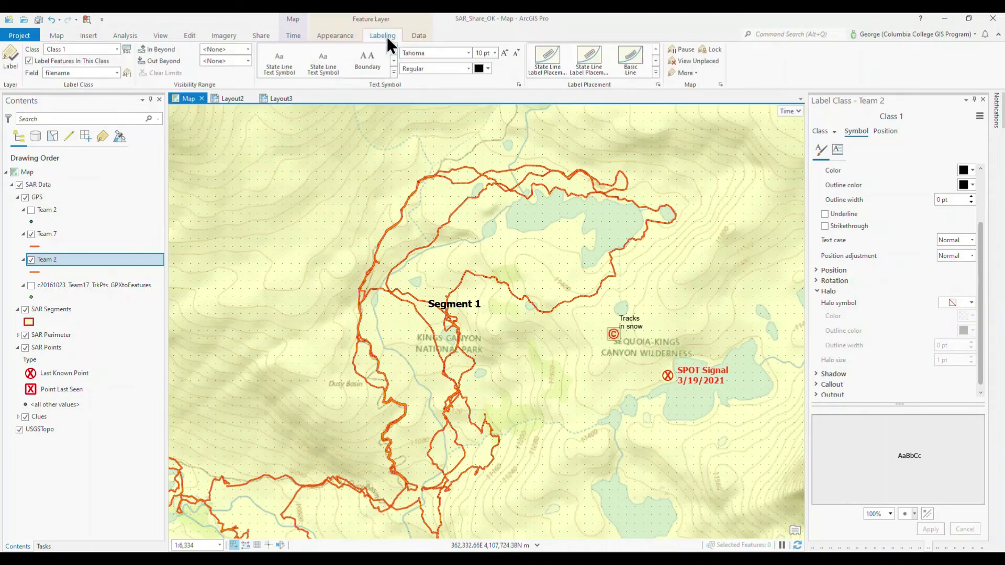
right_click(70, 260)
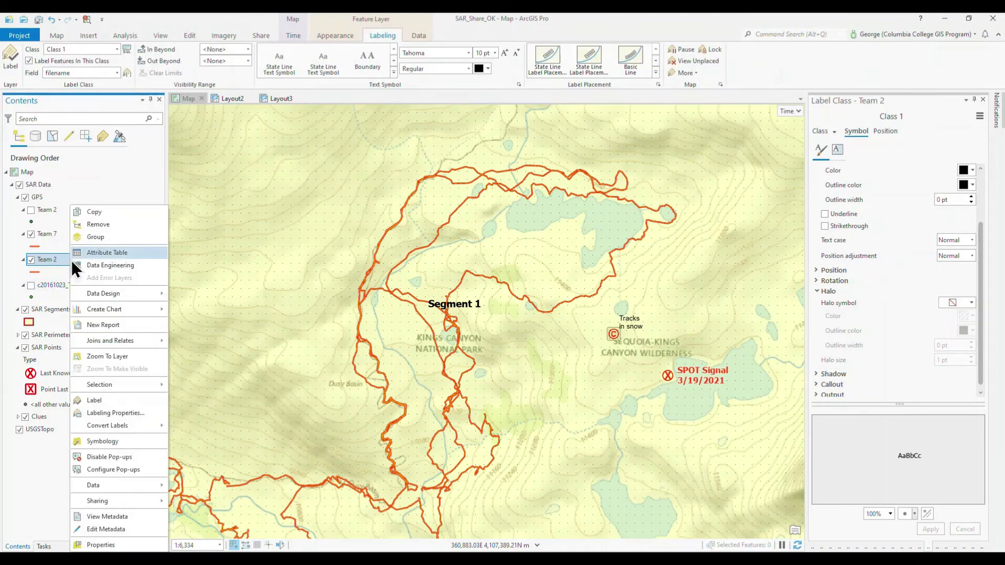
left_click(112, 401)
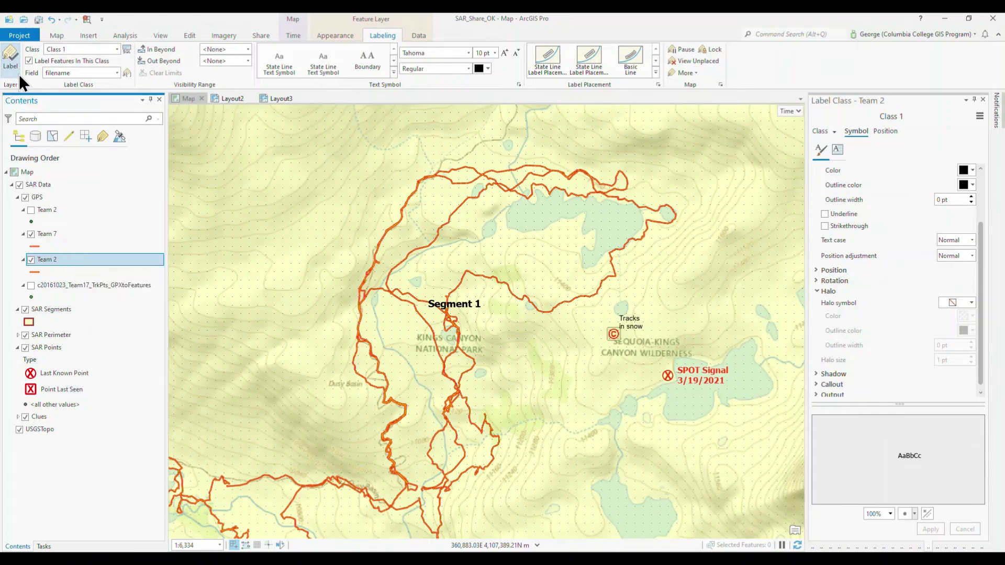
Set the Label field as the label source for the Team 2 track line layer
left_click(117, 74)
scroll(93, 96, "down", 1)
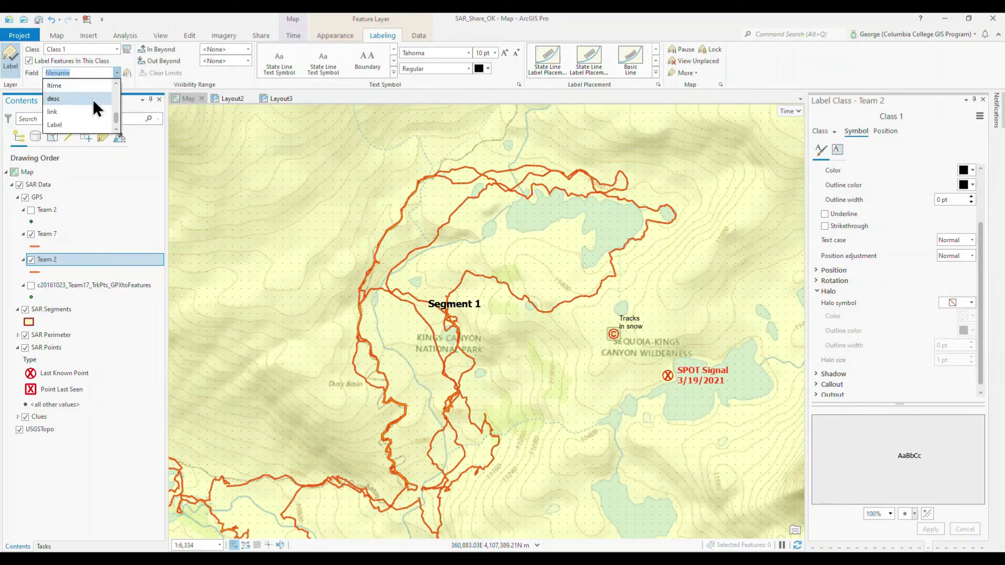
left_click(68, 125)
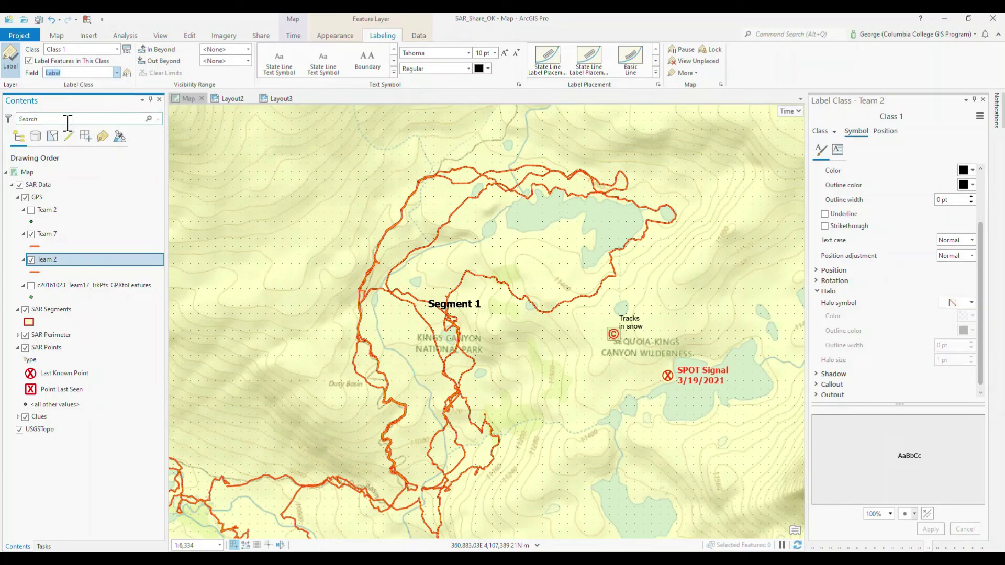
left_click_drag(660, 410, 754, 288)
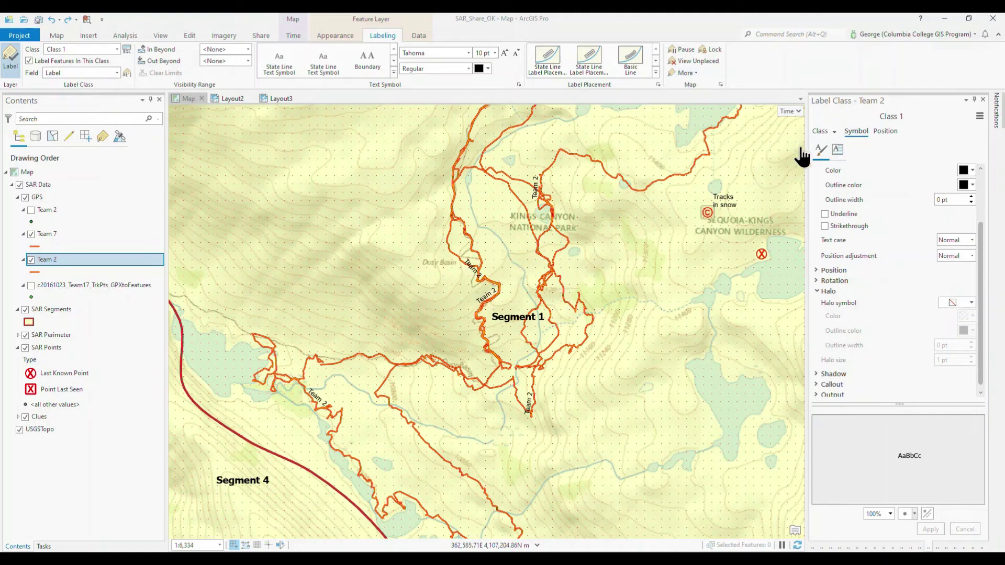
Change the Team 2 label text color to orange-red, matching the track lines, and apply it
left_click(820, 132)
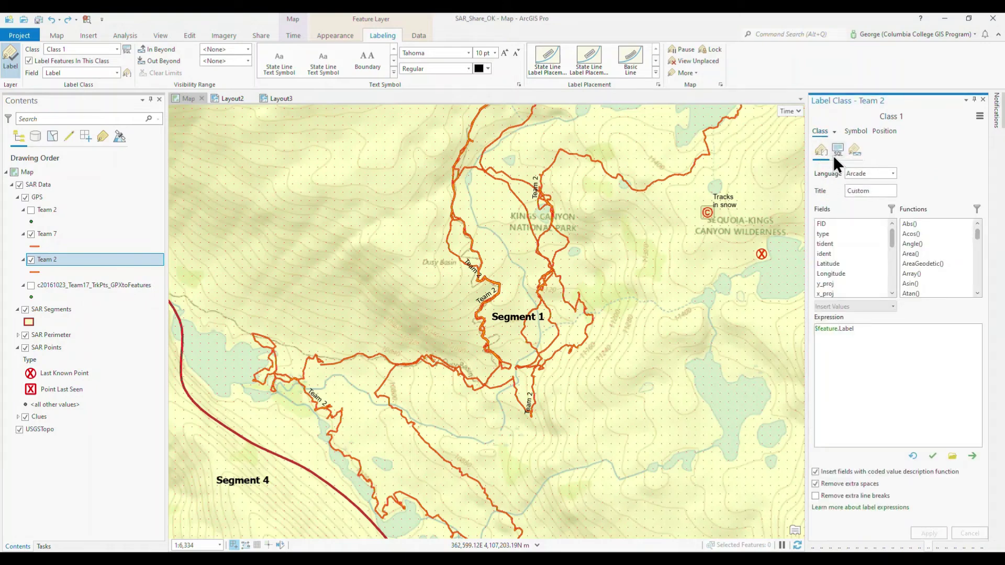
left_click(854, 131)
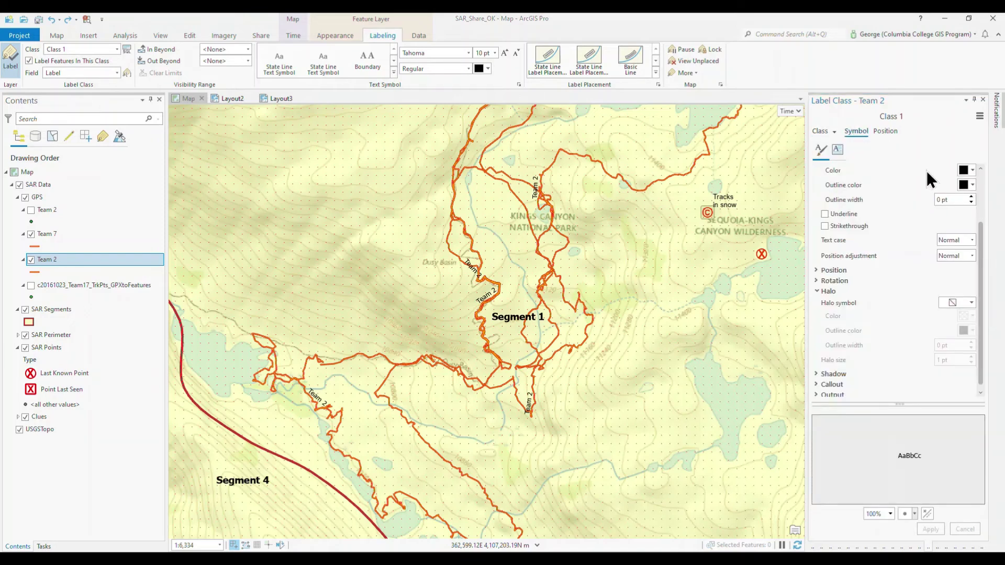
left_click(972, 171)
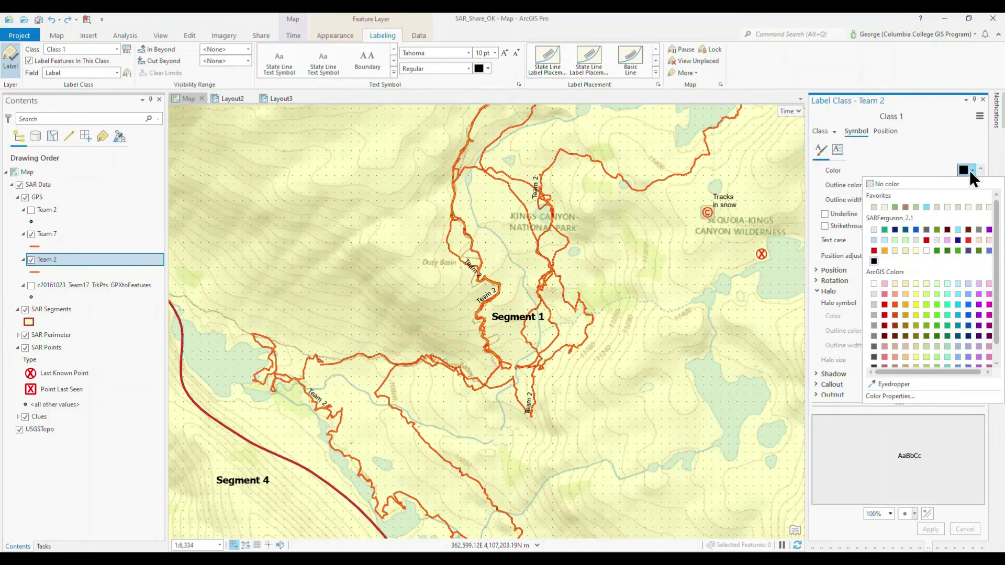
left_click(895, 305)
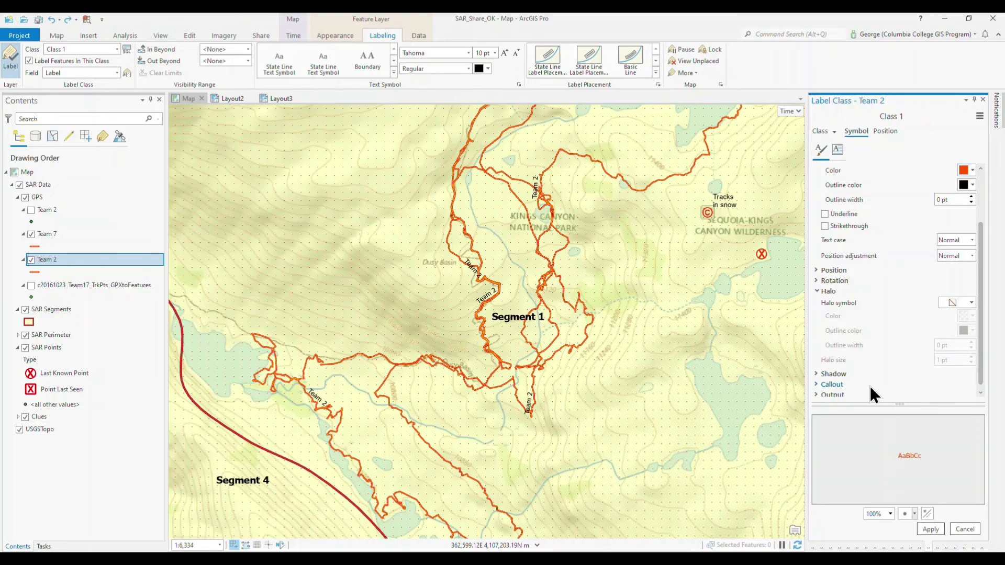
left_click(931, 531)
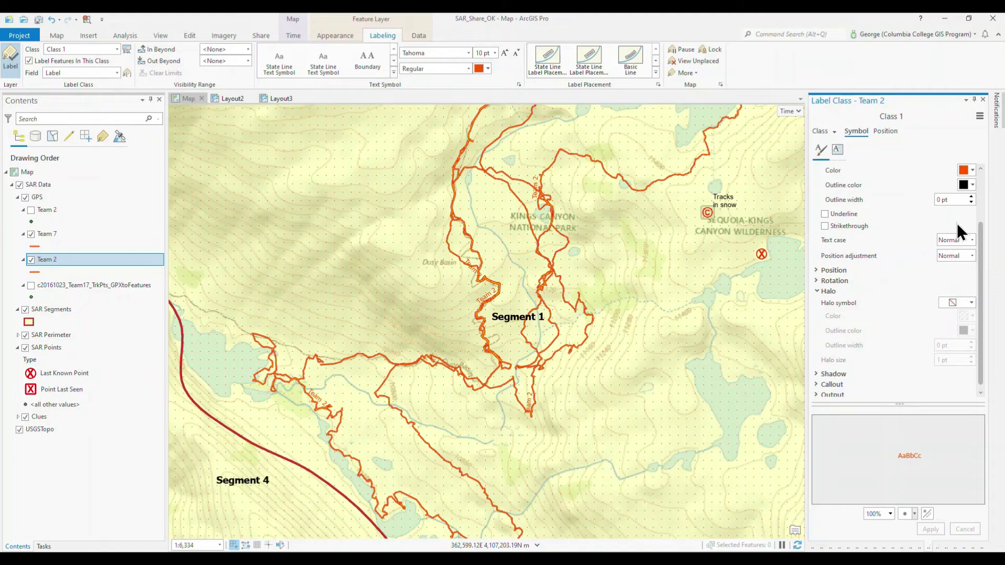
Set the Team 2 label text to 12 pt with Bold font style and apply it
scroll(895, 277, "up", 2)
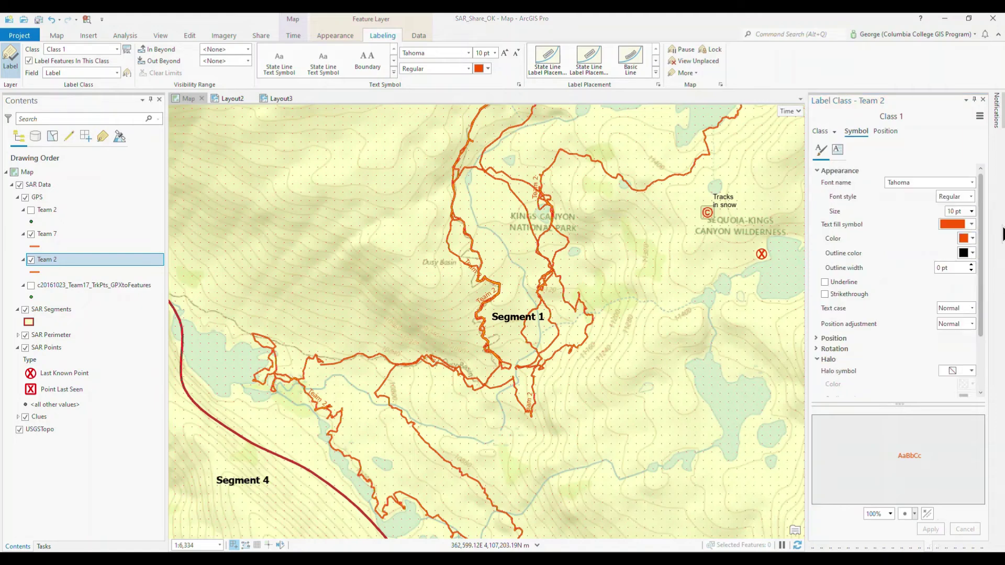
left_click(971, 211)
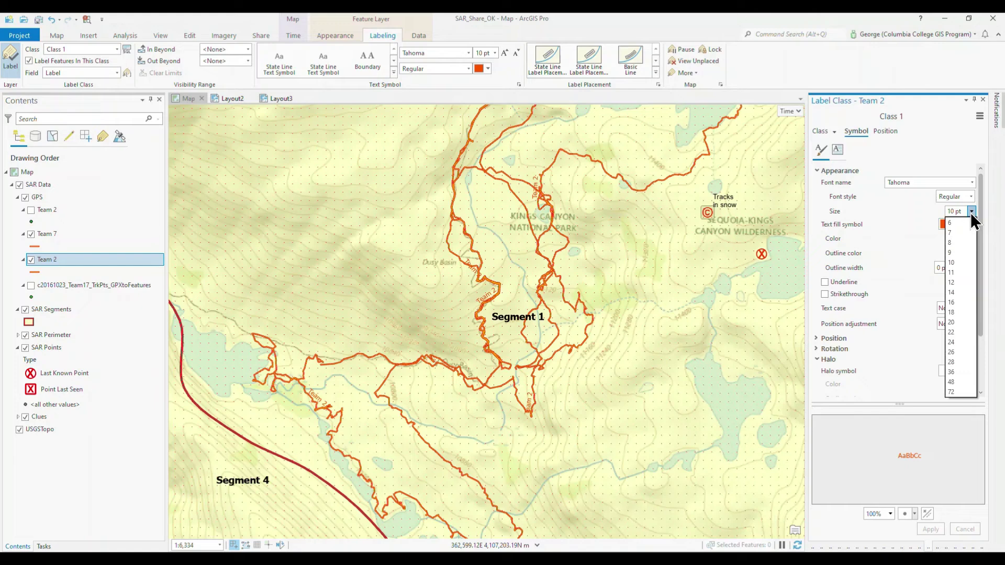
left_click(953, 282)
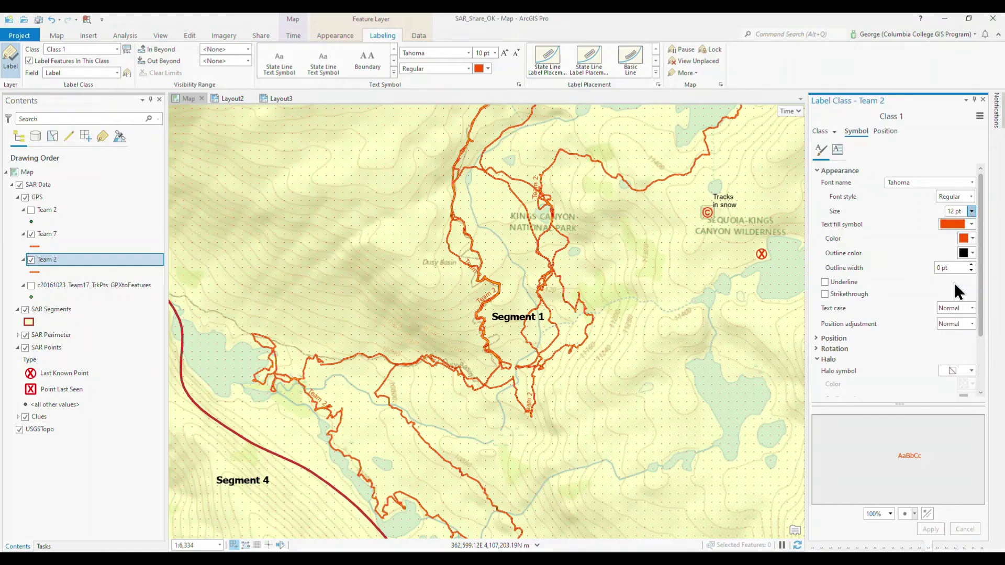
left_click(971, 195)
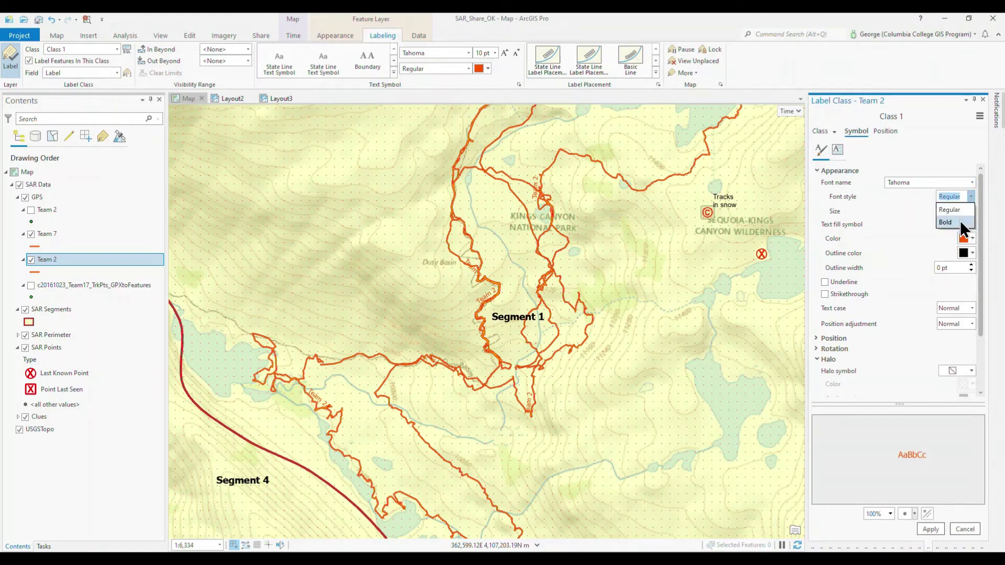
left_click(931, 531)
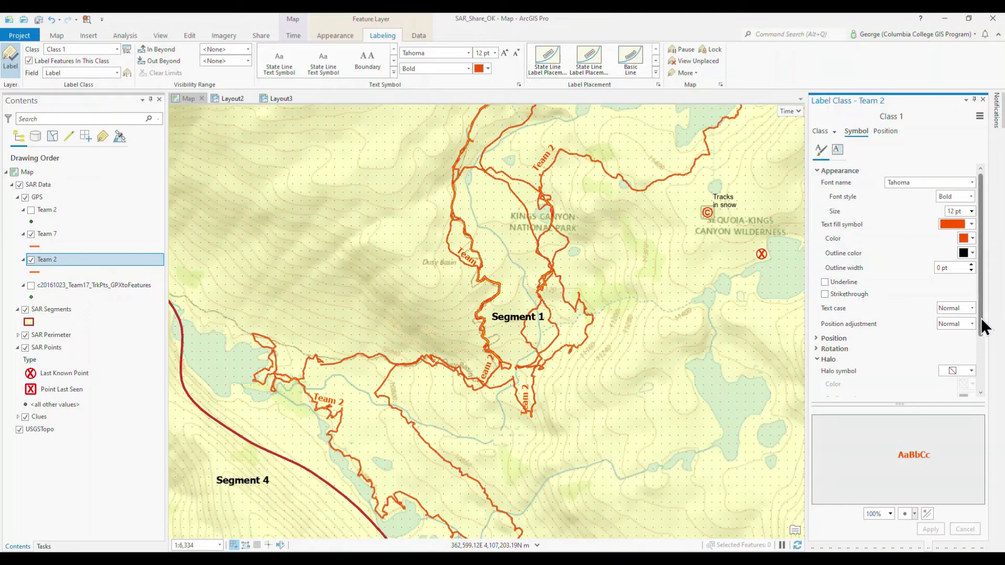
Try a dark gray halo around the Team 2 label text
left_click_drag(982, 319, 983, 379)
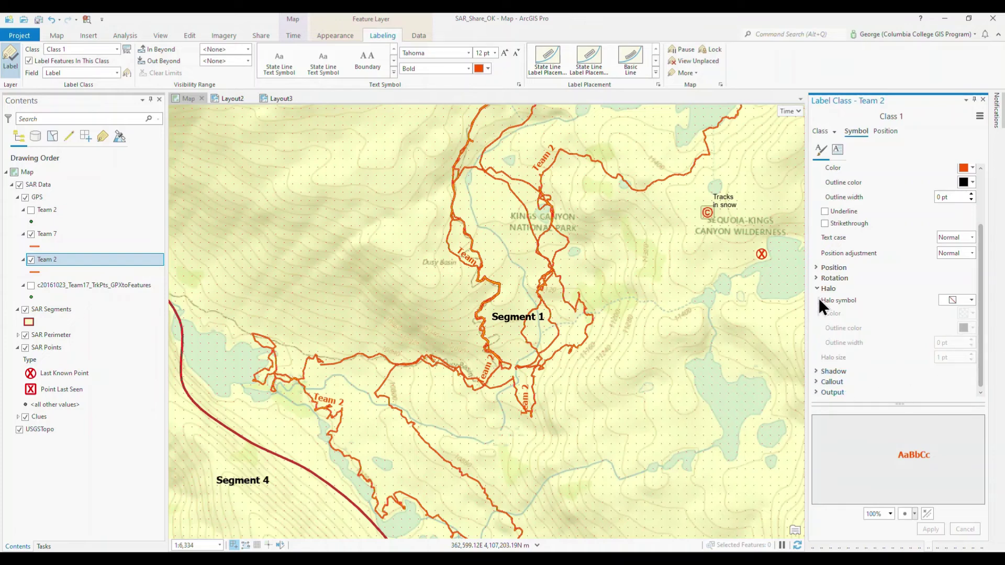
left_click(970, 301)
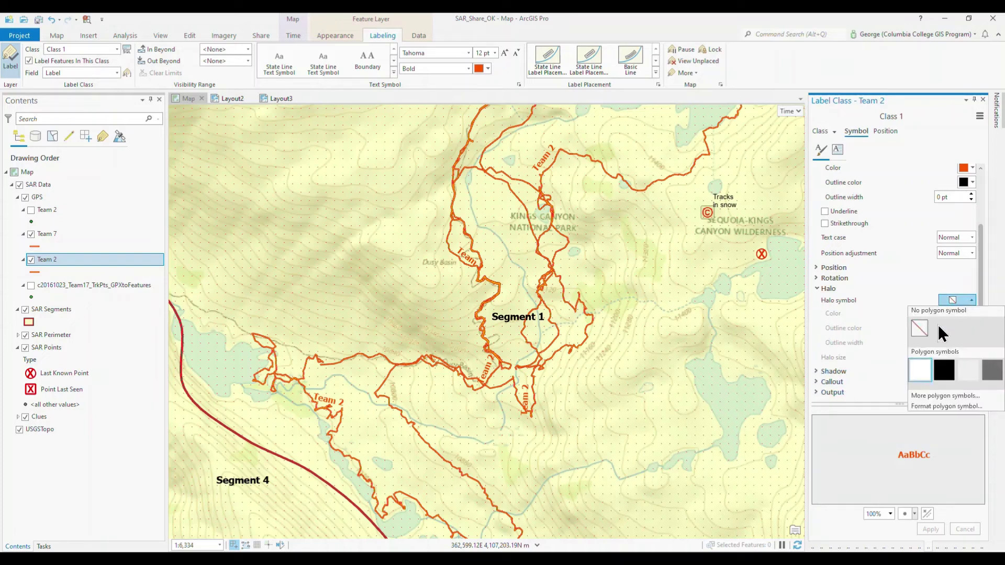
left_click(918, 369)
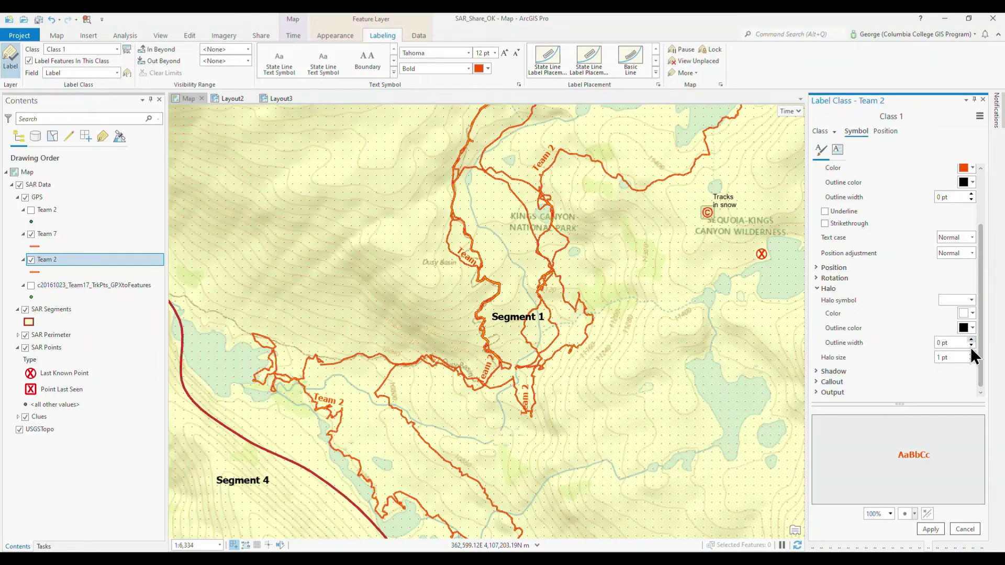
left_click(973, 313)
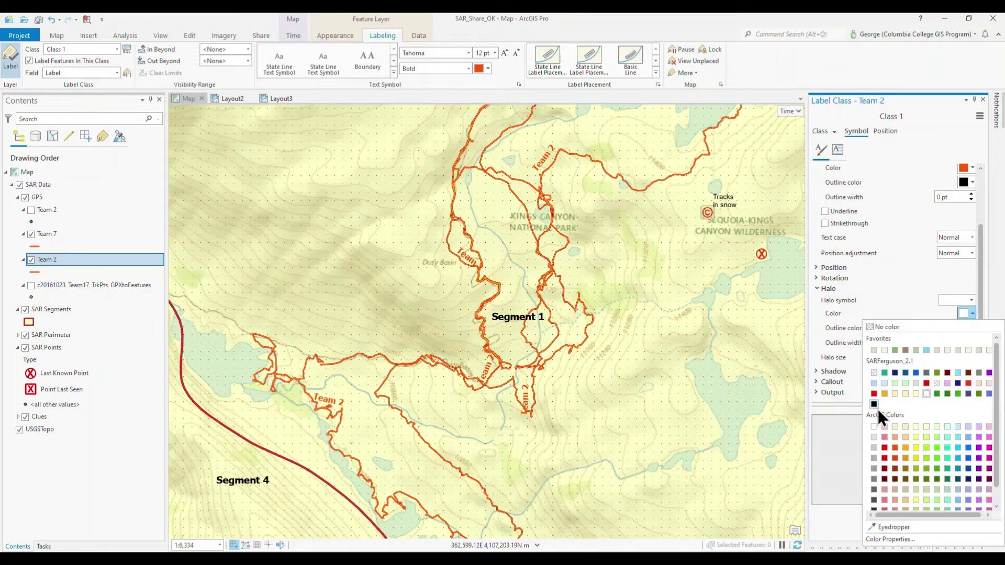
left_click(874, 407)
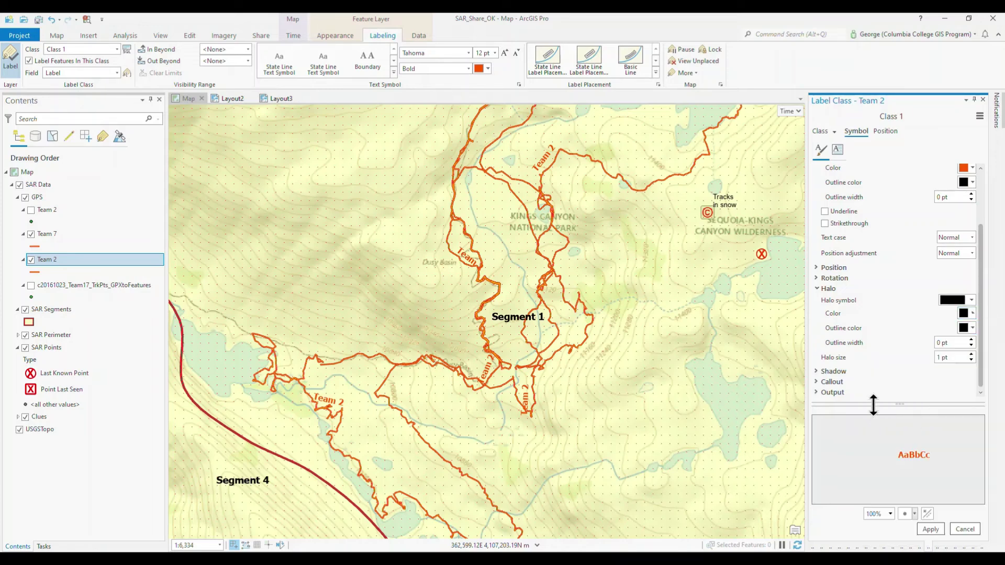
left_click(972, 313)
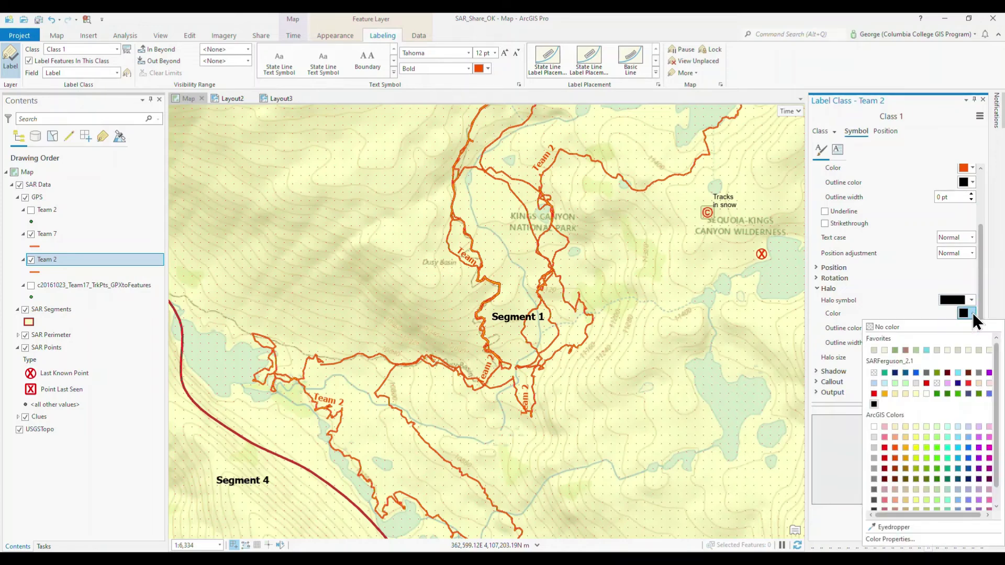
left_click(874, 490)
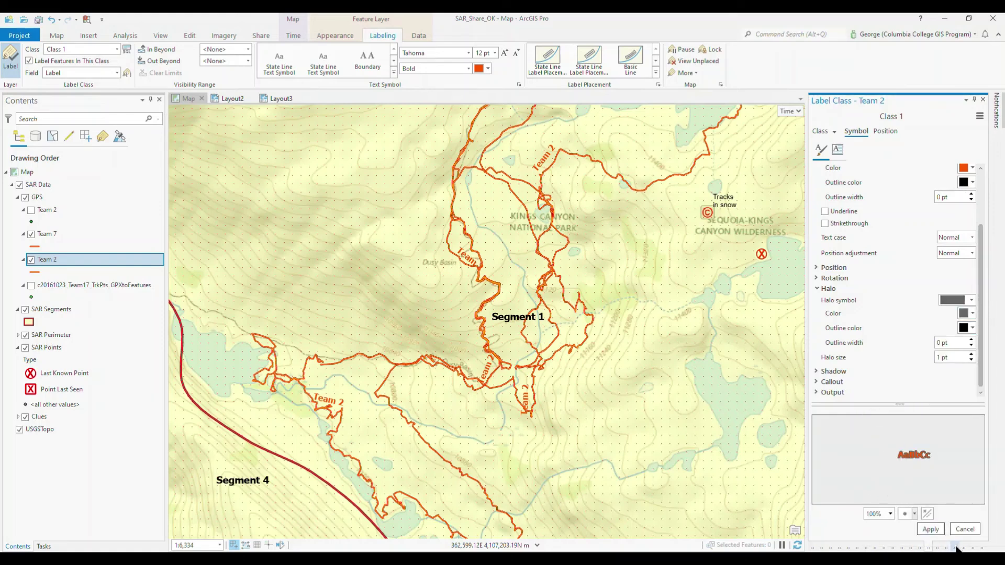
left_click(931, 528)
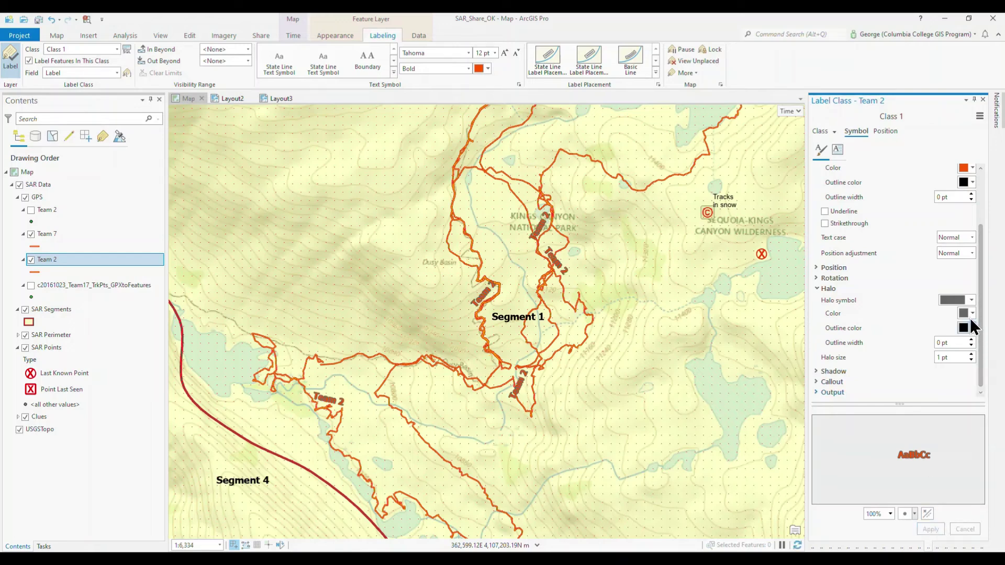
Set the Team 2 label halo to the white polygon symbol and apply it
left_click(970, 300)
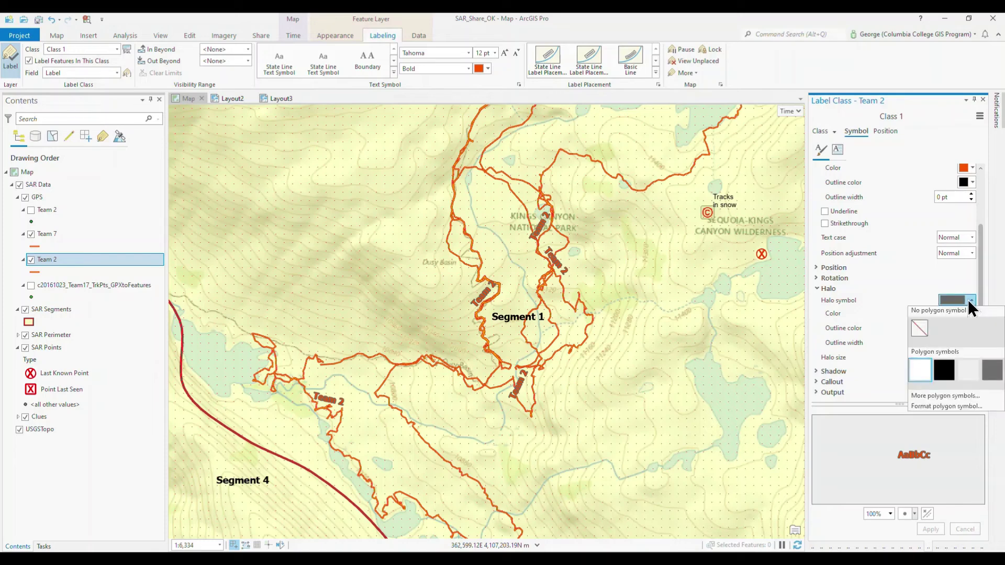
left_click(920, 372)
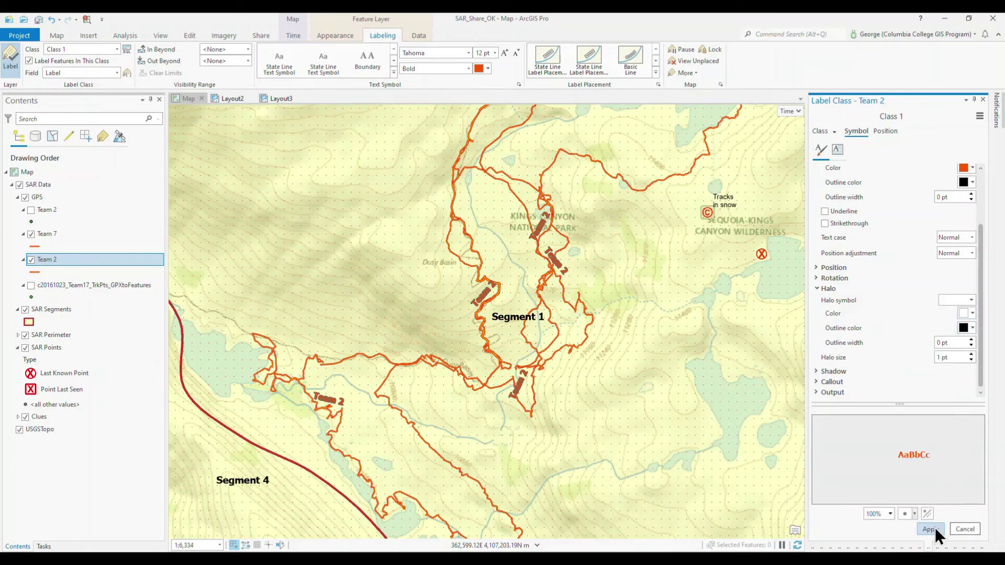
left_click(930, 529)
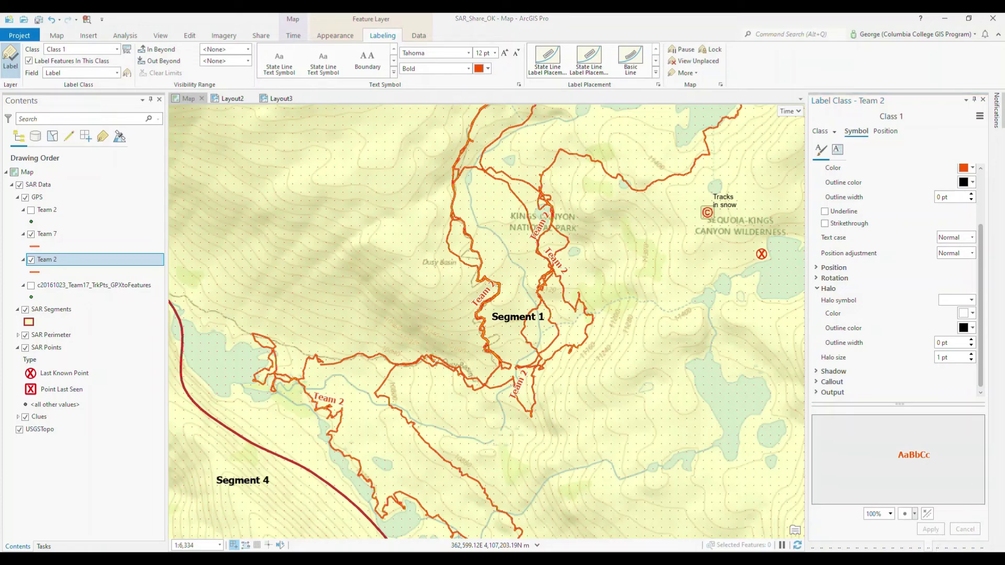
Try the Remove all option for duplicate labels in the Team 2 label position settings
left_click(885, 131)
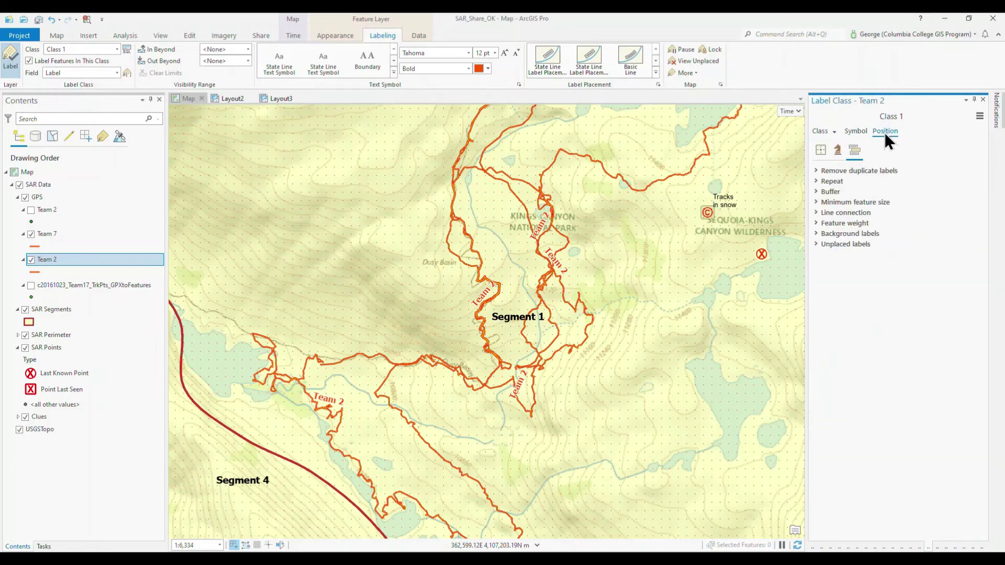
left_click(817, 171)
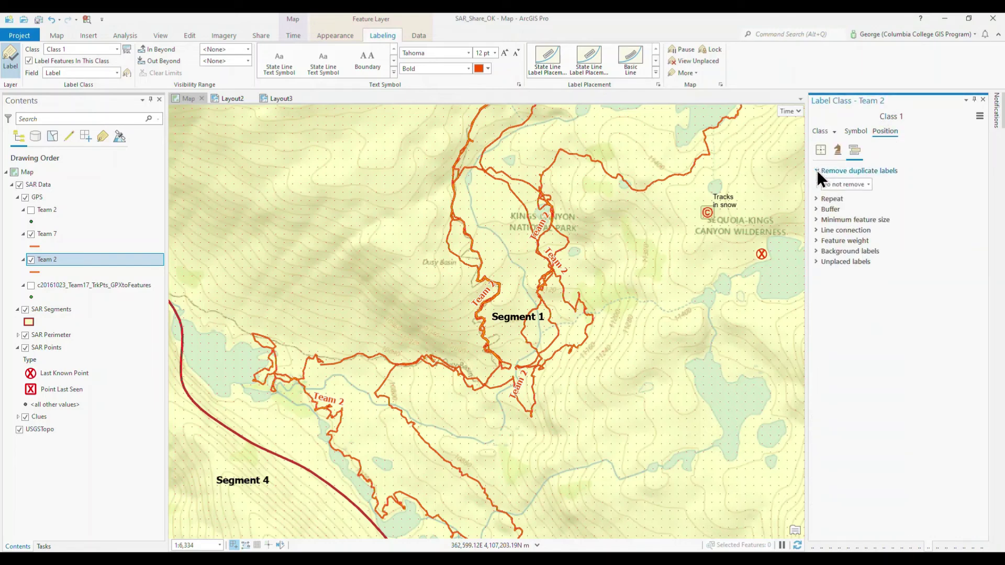
left_click(868, 183)
left_click(859, 224)
scroll(549, 288, "down", 1)
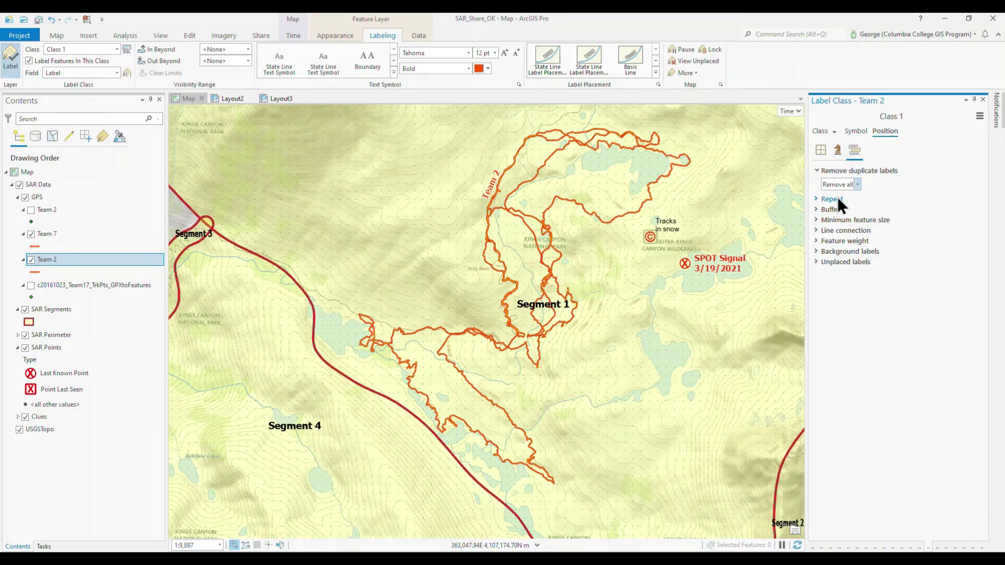
Set Team 2 duplicate label removal to Remove within fixed distance with a search radius of 100 points
left_click(859, 185)
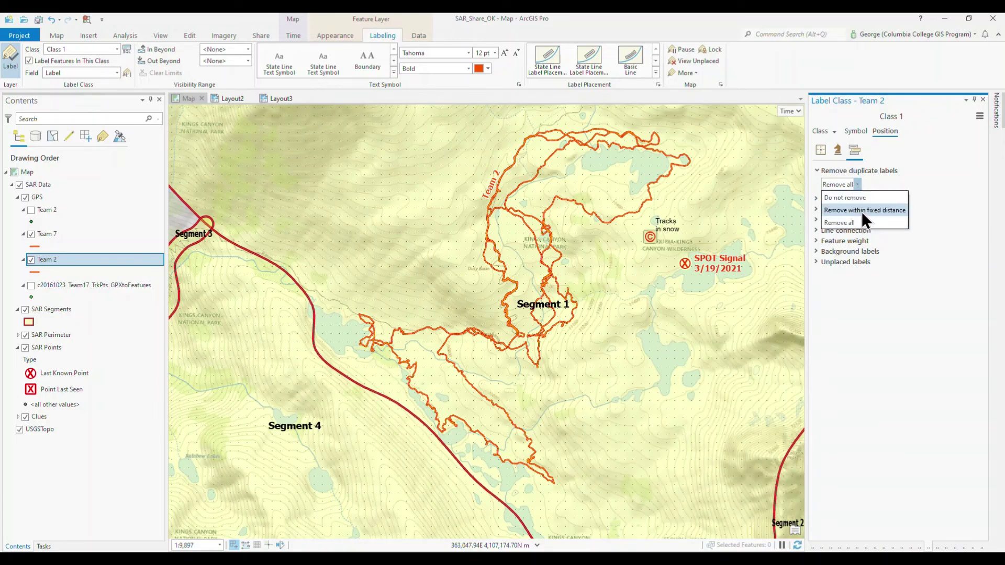
left_click(862, 210)
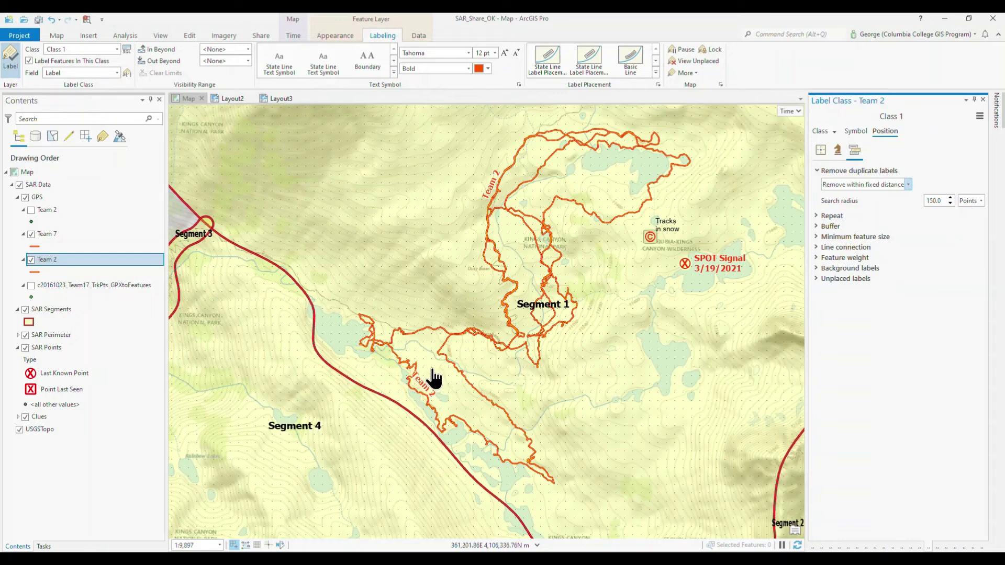
double_click(935, 201)
type("1000")
scroll(372, 229, "down", 2)
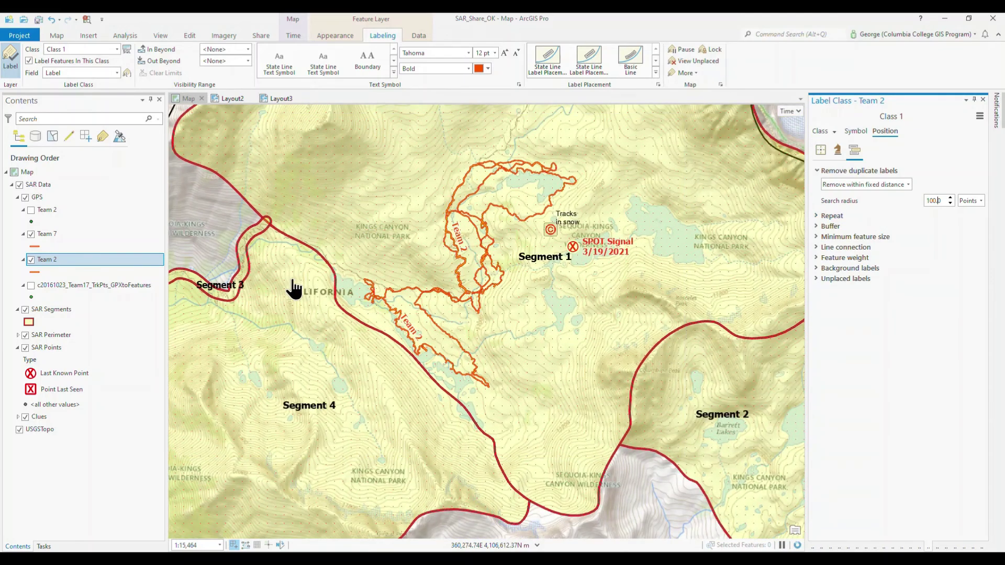
scroll(292, 288, "up", 2)
scroll(459, 276, "down", 2)
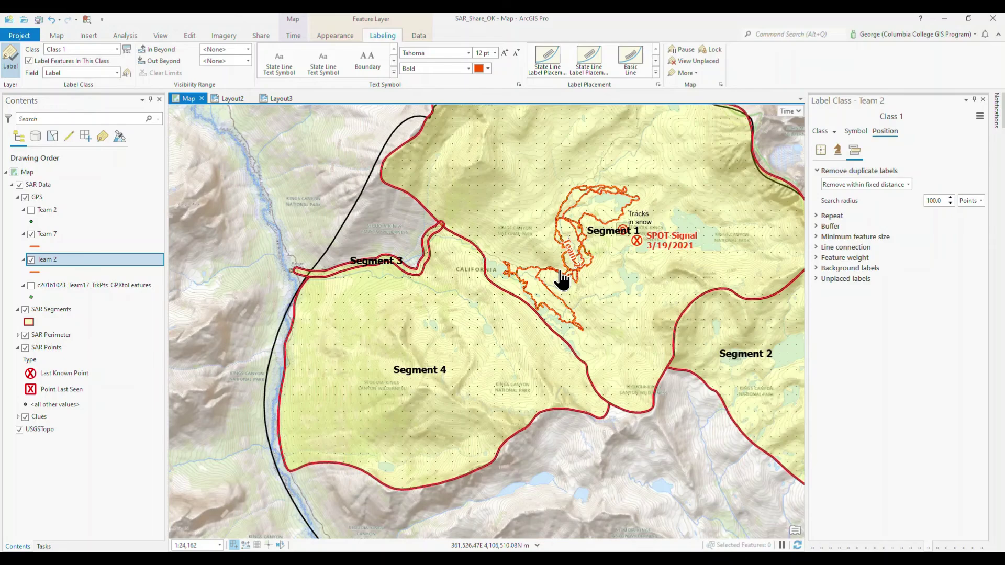
Limit the Team 2 label visibility range to out beyond 1:24,000 and check the labels on the map
scroll(492, 323, "down", 1)
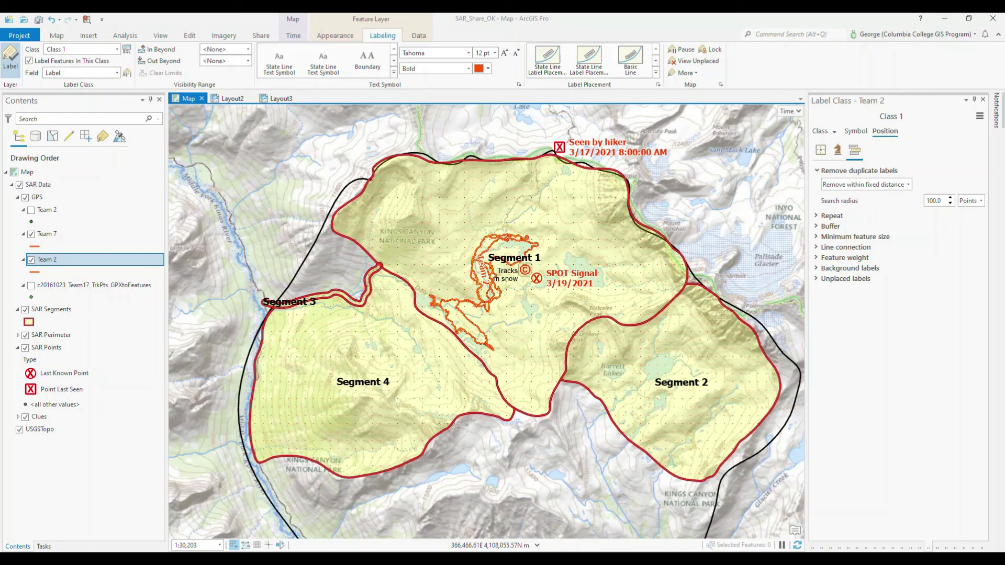
left_click(248, 61)
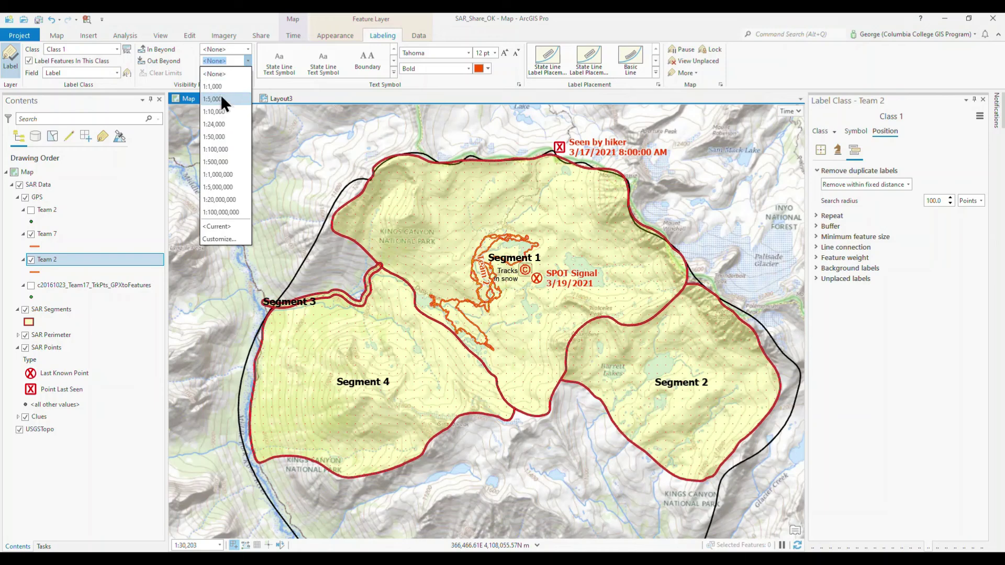
left_click(223, 125)
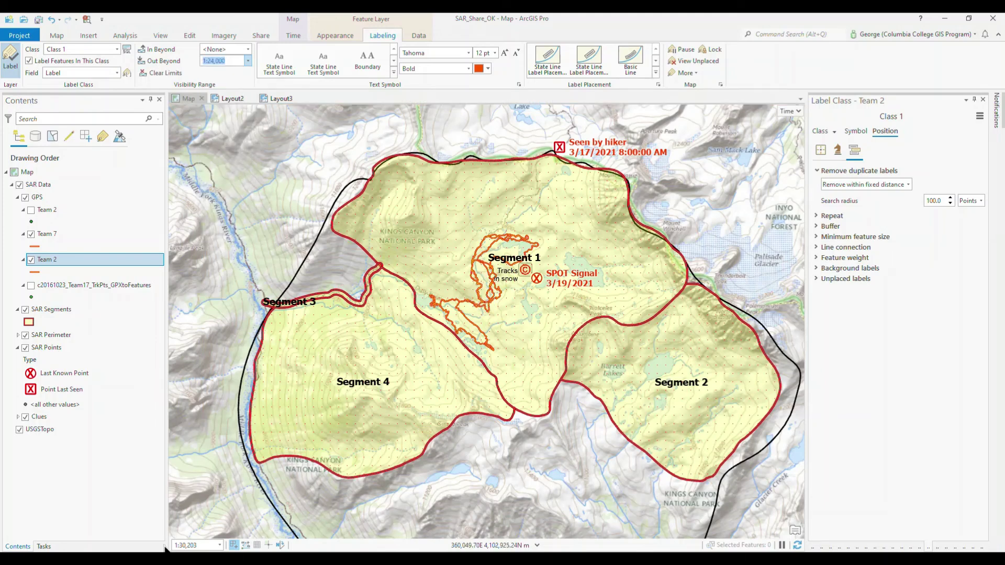
scroll(497, 278, "up", 3)
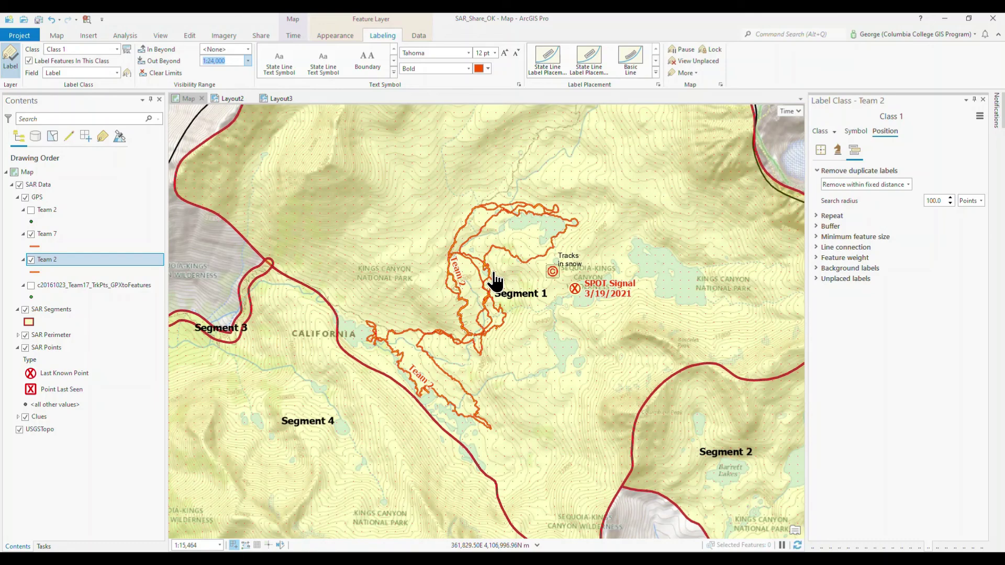
Limit the SAR Points label visibility range to out beyond 1:24,000 and check the labels on the map
scroll(495, 283, "down", 2)
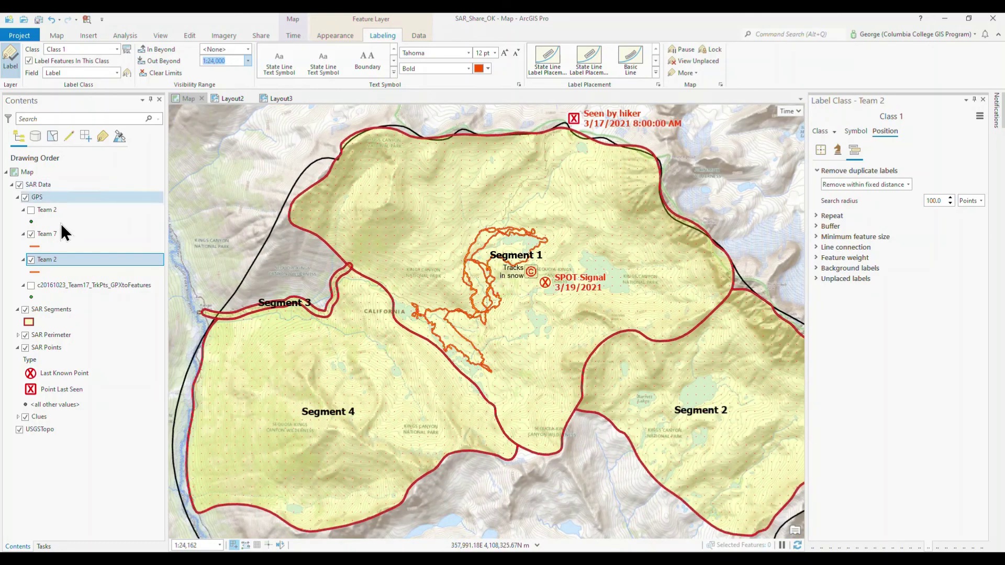
left_click(42, 348)
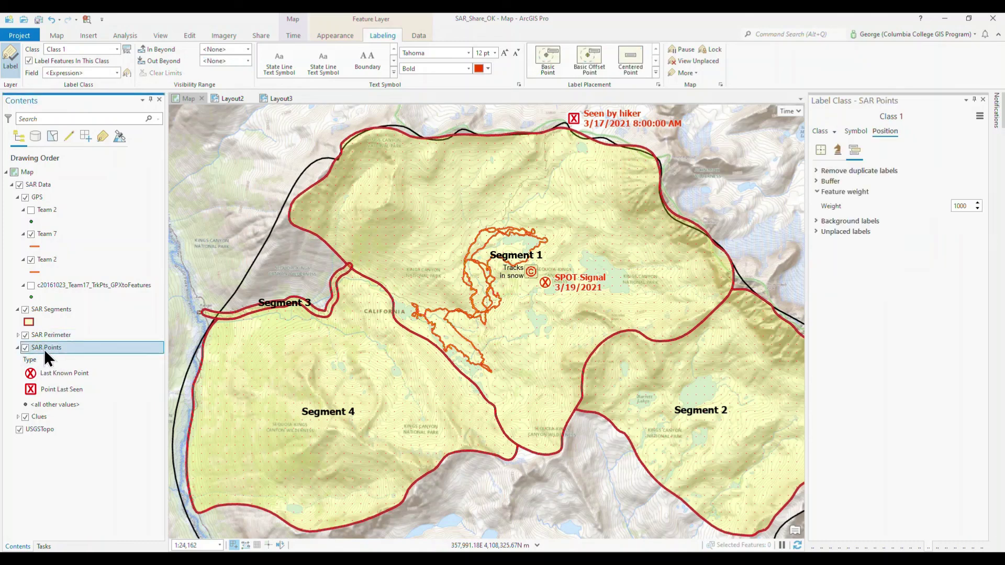
left_click(247, 62)
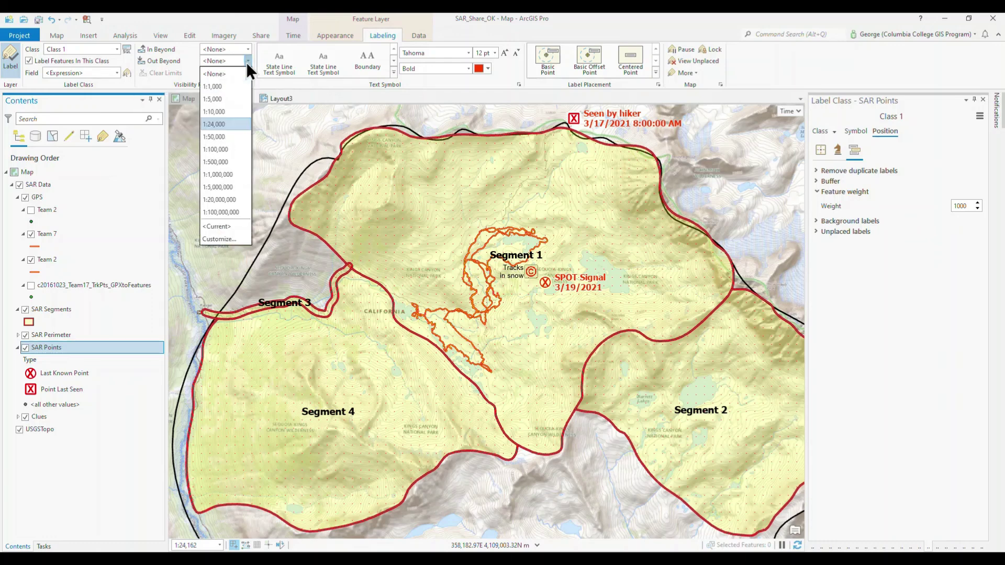
left_click(216, 124)
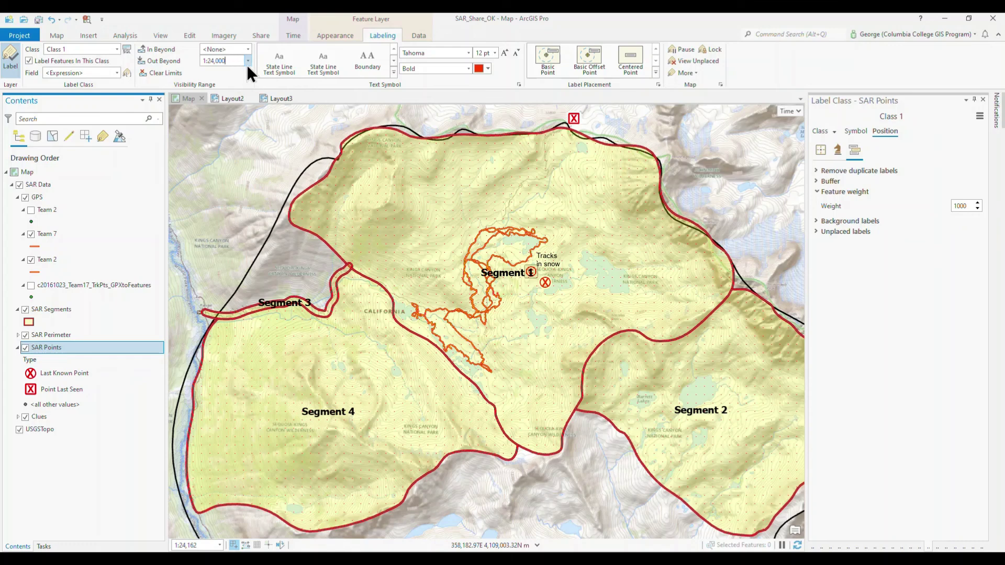
left_click(244, 61)
scroll(520, 280, "up", 3)
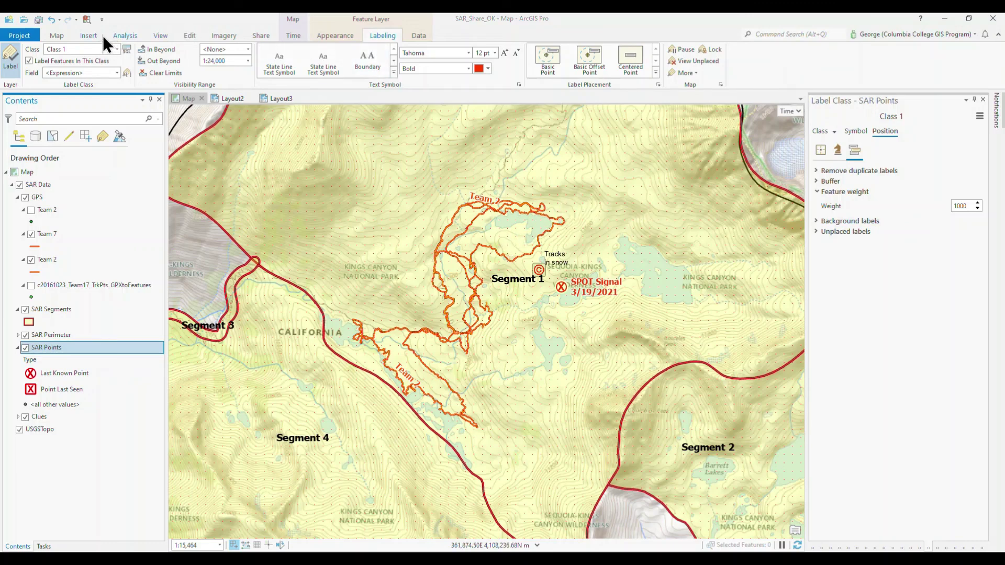
Go to the Full SAR map bookmark to view the labels across the entire search area
left_click(57, 37)
left_click(133, 68)
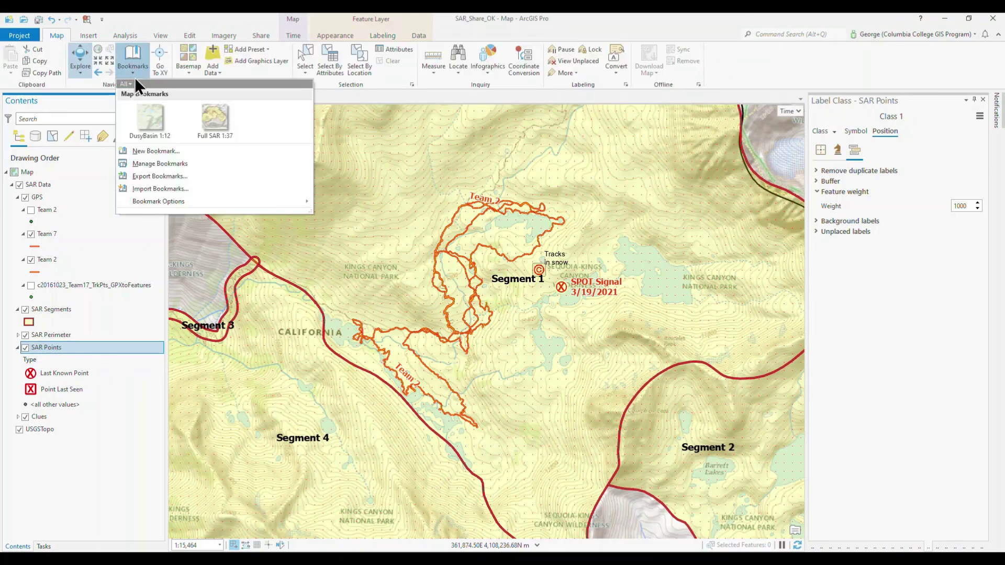
left_click(222, 119)
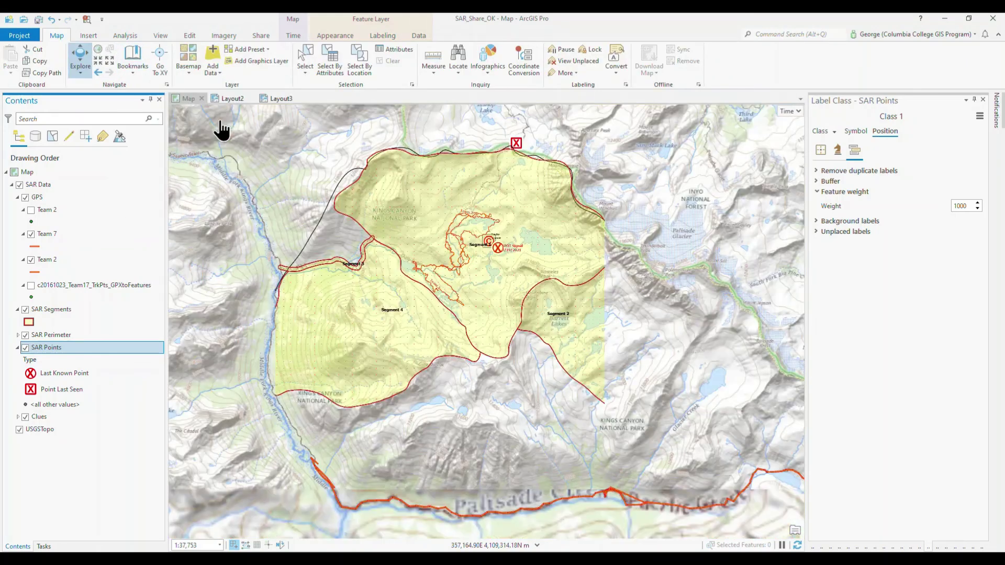